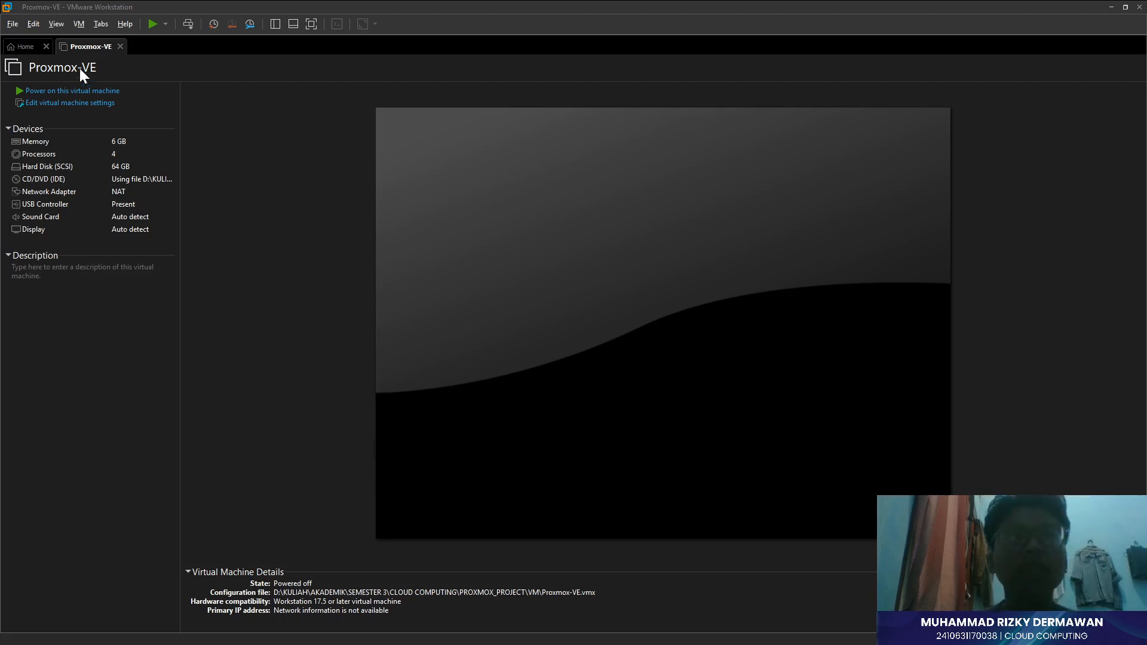
- Show the Workstation Pro 17 home page, leaving the powered-off Proxmox-VE tab open
{"action": "left_click", "coordinate": [17, 49]}
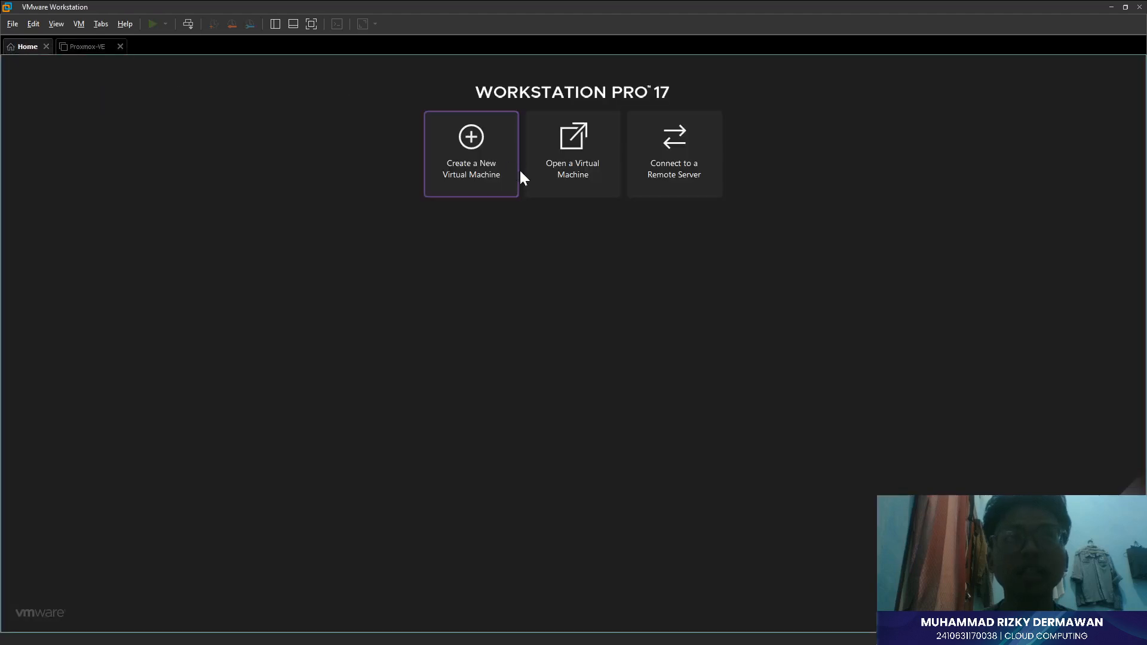
- Start a Custom new virtual machine installing from the proxmox-ve_8.4-1.iso disc image
{"action": "left_click", "coordinate": [480, 149]}
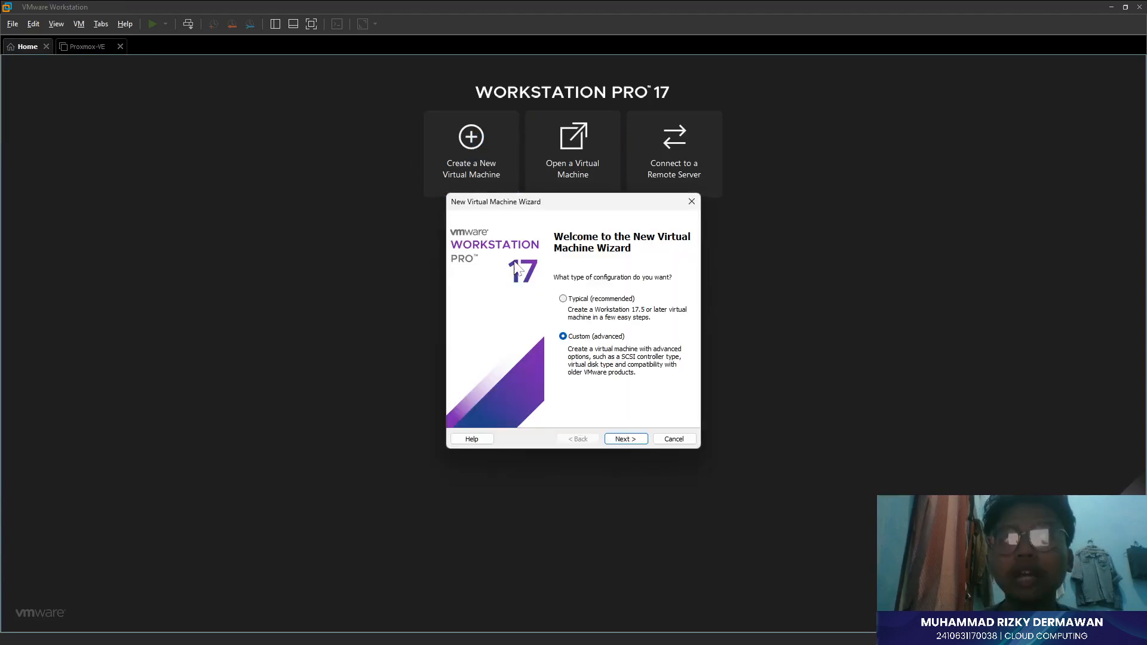
{"action": "left_click", "coordinate": [576, 300]}
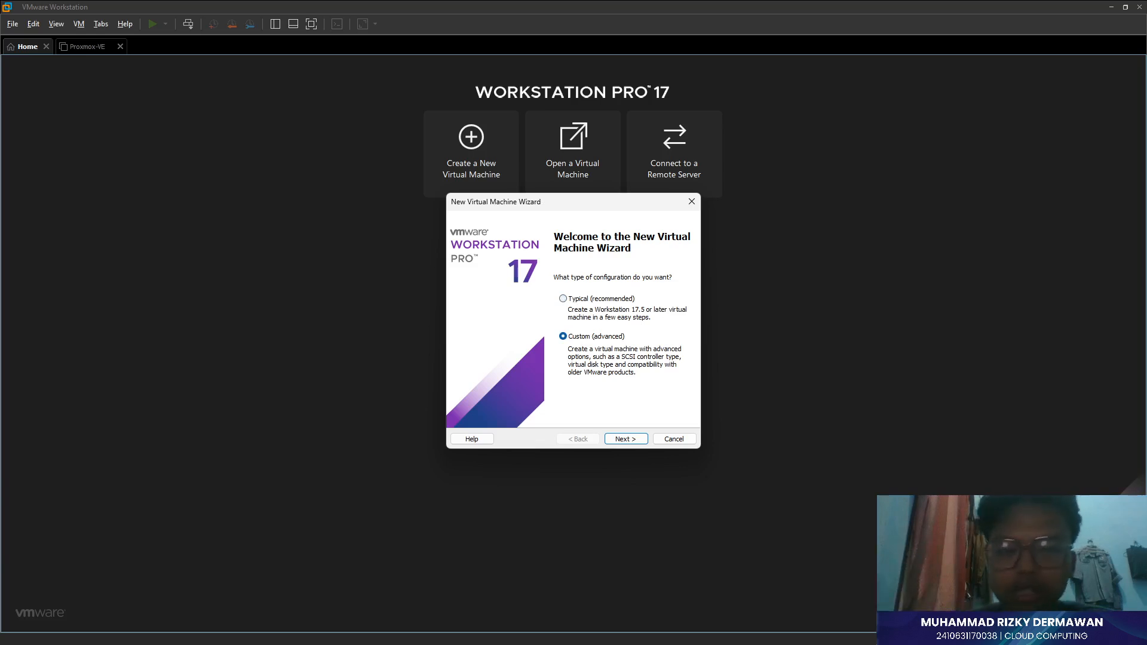
{"action": "left_click", "coordinate": [626, 439]}
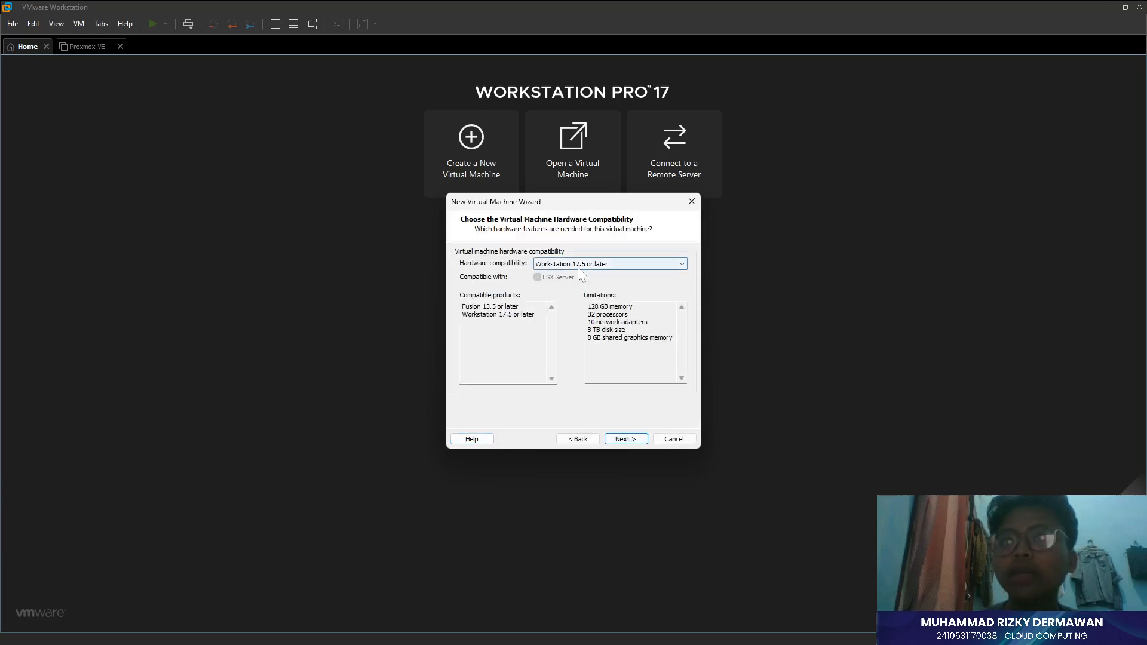
{"action": "left_click", "coordinate": [616, 443]}
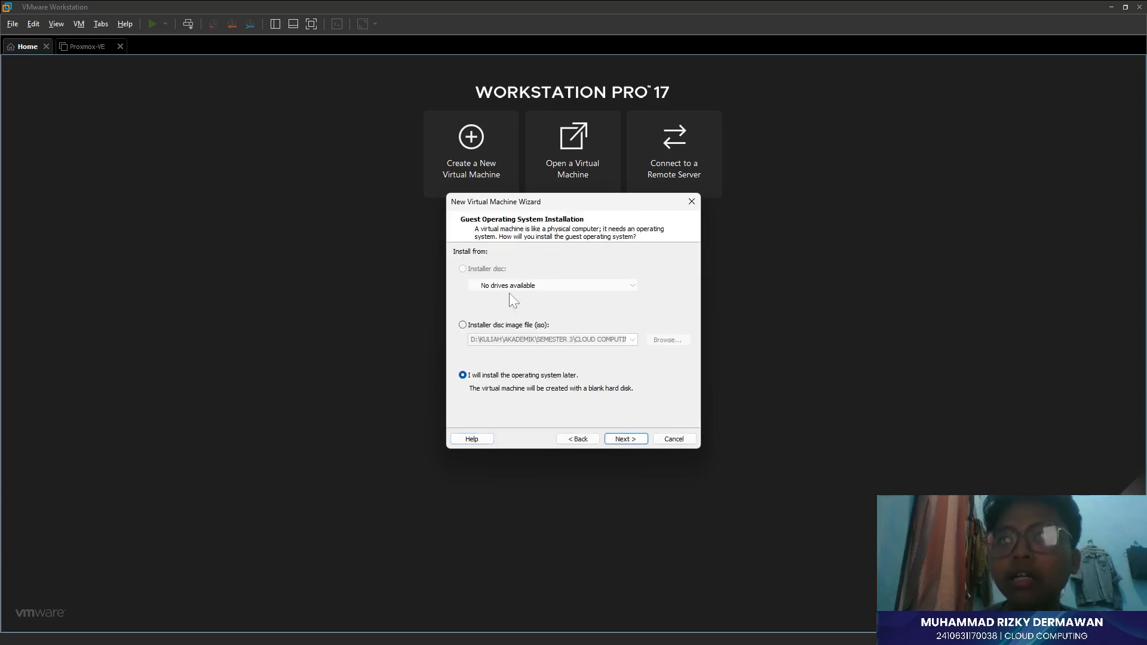
{"action": "left_click", "coordinate": [507, 325]}
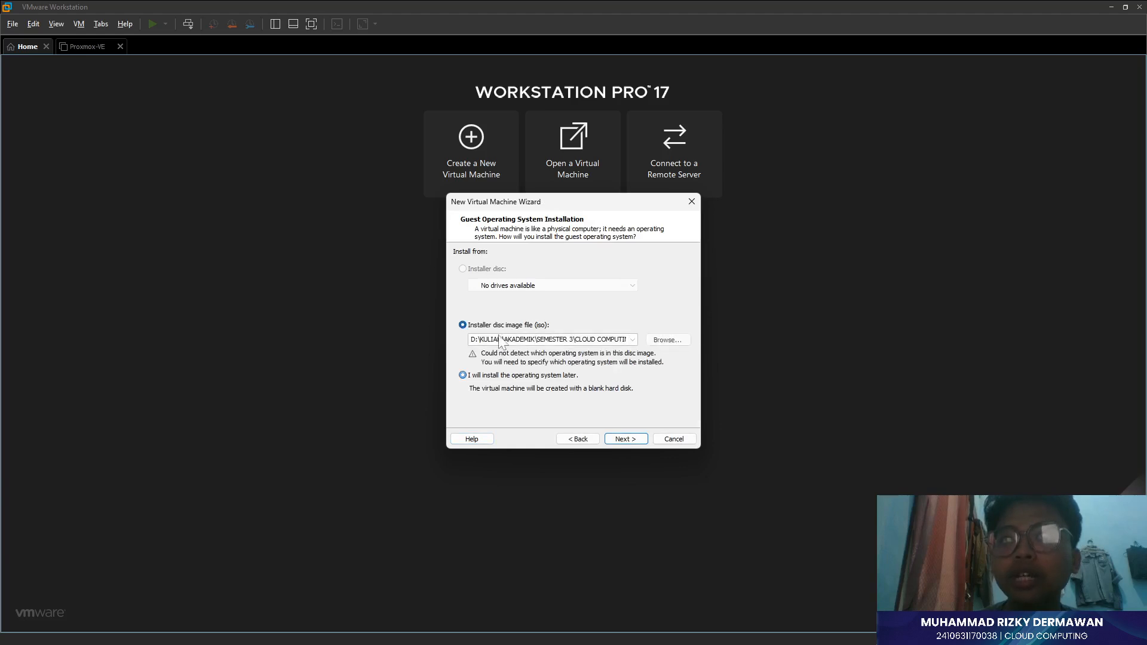
{"action": "left_click", "coordinate": [631, 340]}
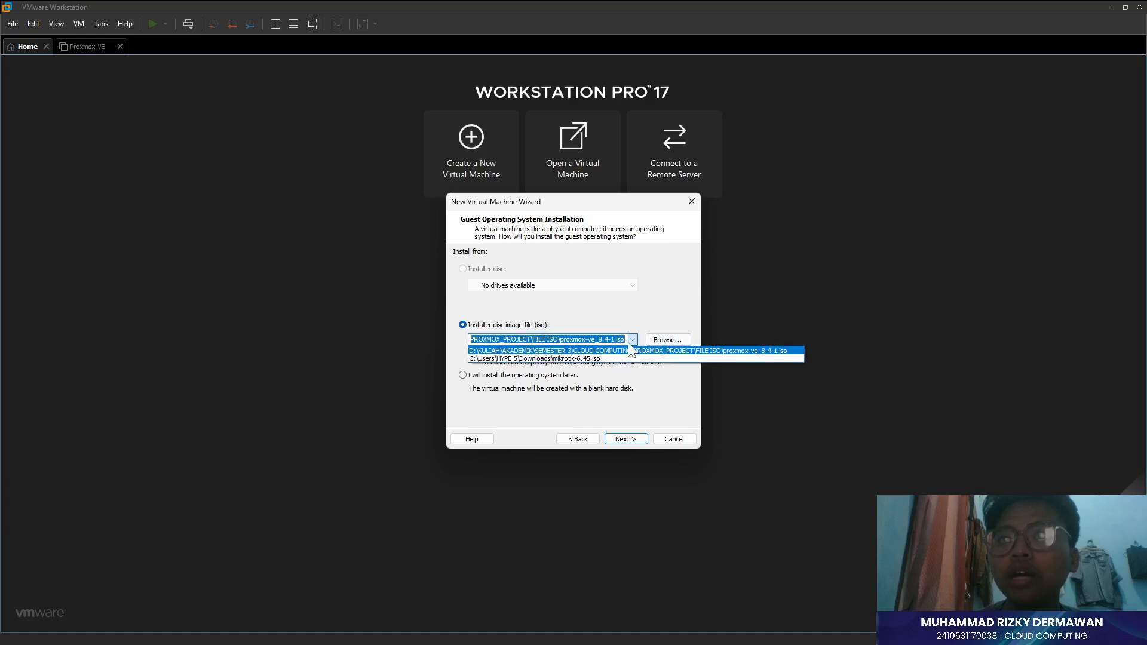
{"action": "left_click", "coordinate": [633, 342]}
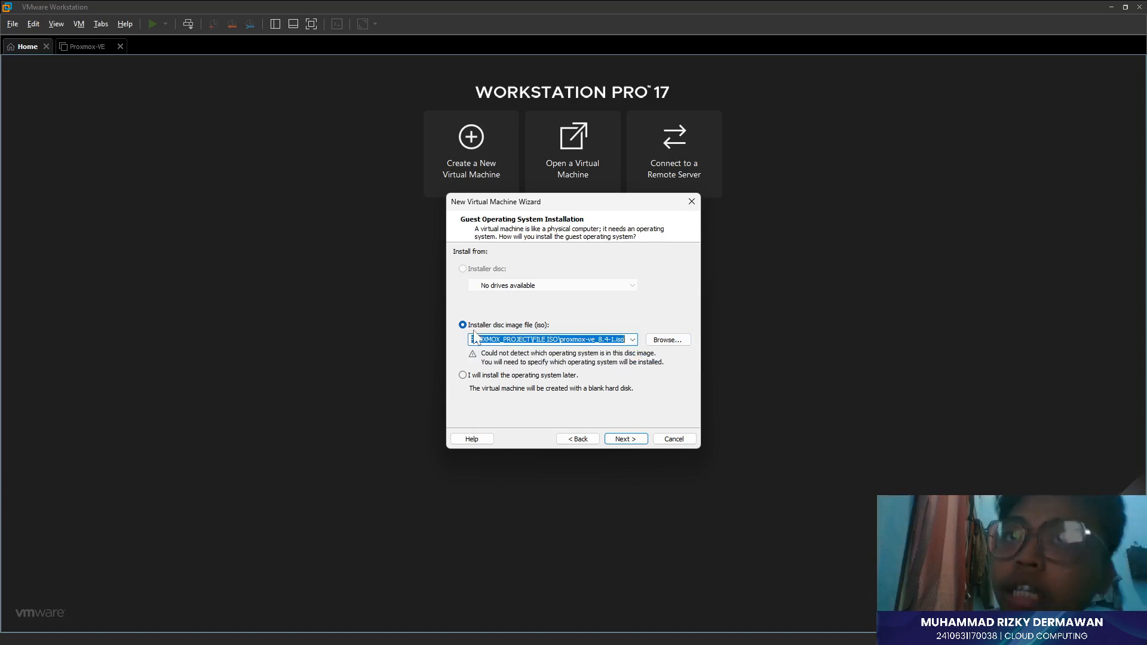
- Set the guest operating system to Linux, version Debian 11.x 64-bit
{"action": "left_click", "coordinate": [619, 442]}
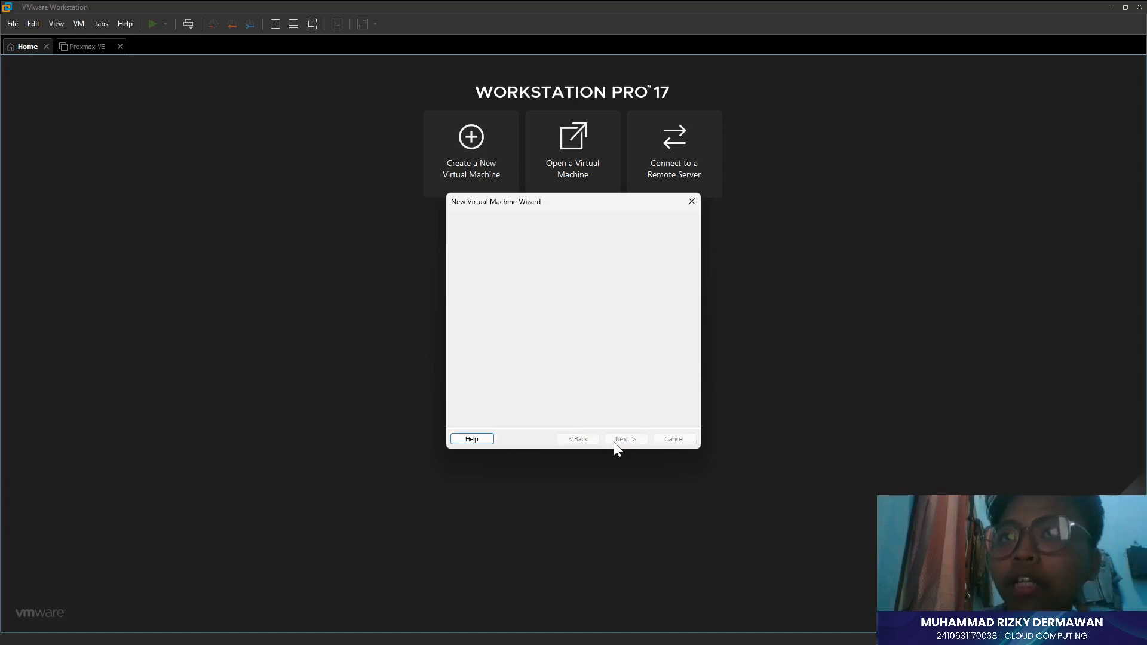
{"action": "left_click", "coordinate": [501, 335]}
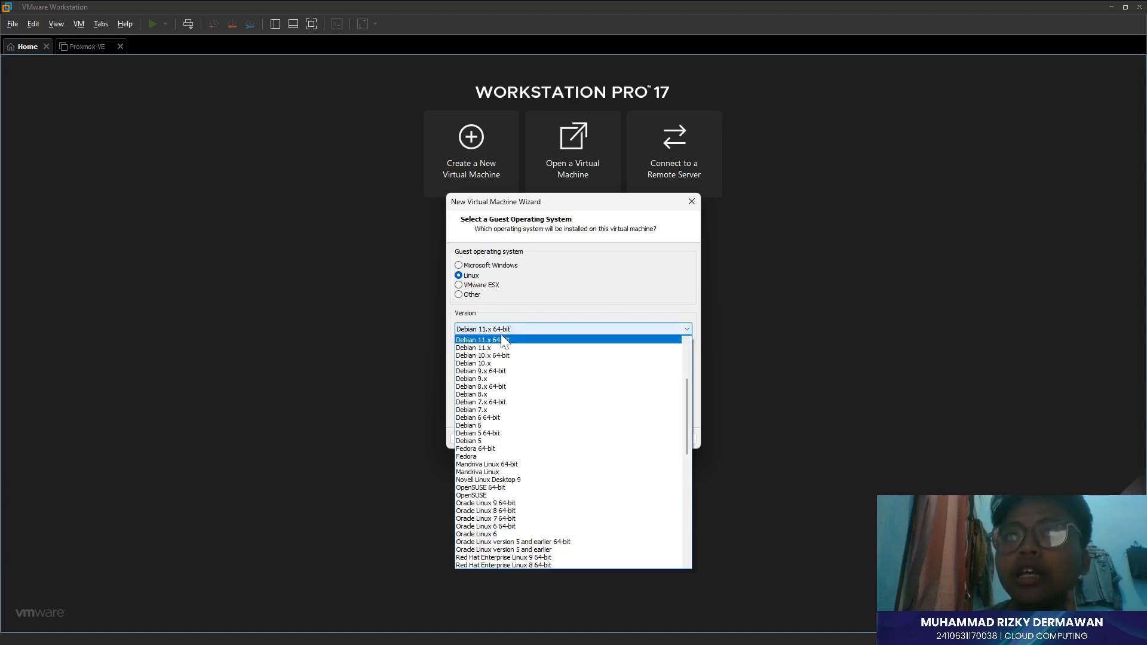
{"action": "scroll", "coordinate": [522, 460], "scroll_direction": "up", "scroll_amount": 5}
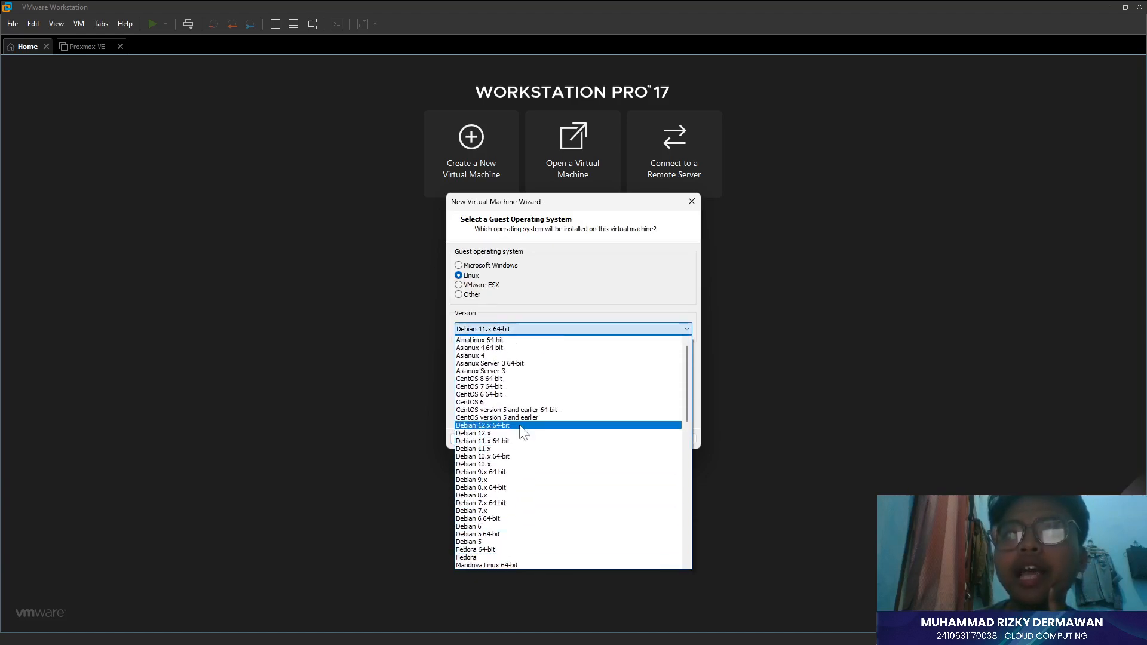
{"action": "scroll", "coordinate": [538, 400], "scroll_direction": "down", "scroll_amount": 6}
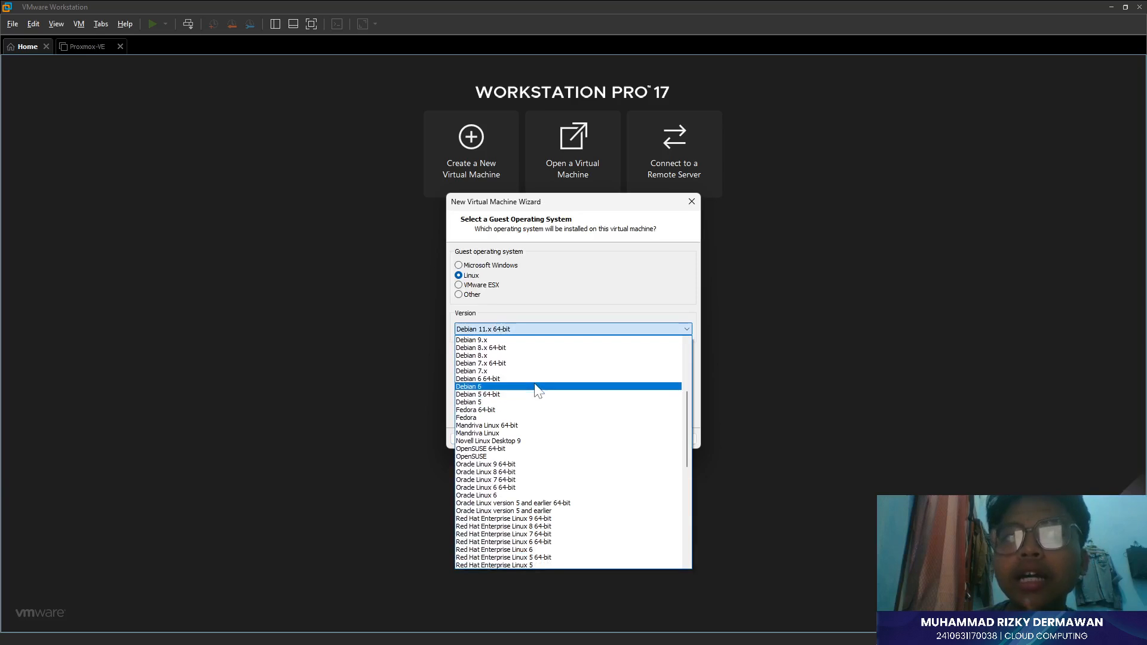
{"action": "scroll", "coordinate": [537, 394], "scroll_direction": "down", "scroll_amount": 2}
{"action": "scroll", "coordinate": [538, 407], "scroll_direction": "up", "scroll_amount": 8}
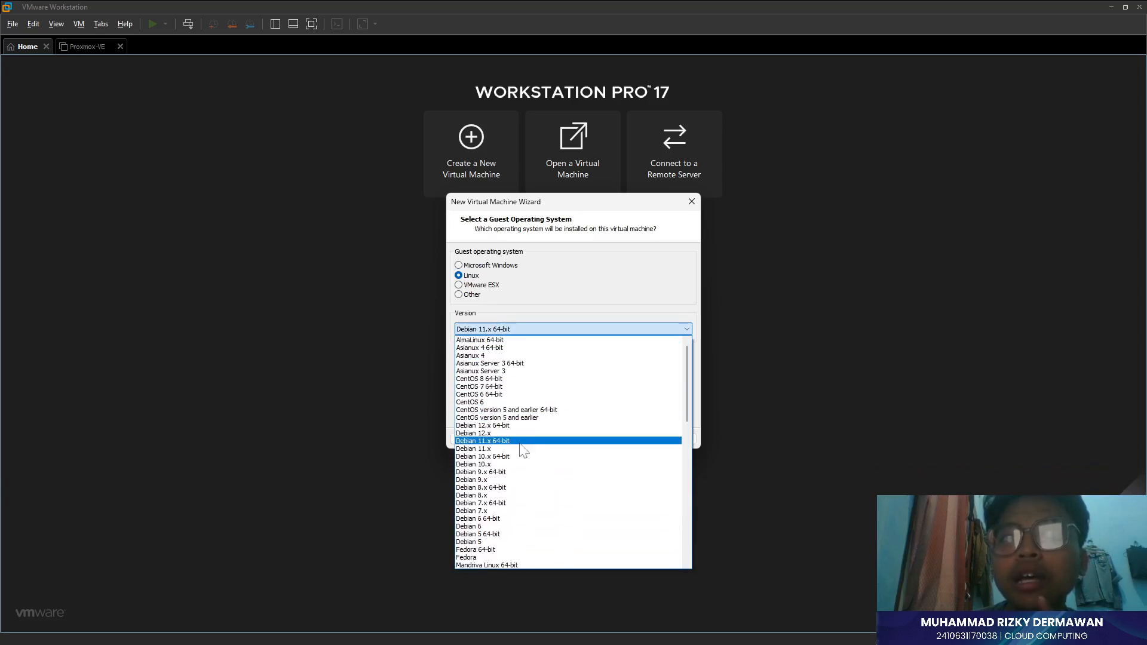
{"action": "scroll", "coordinate": [545, 440], "scroll_direction": "down", "scroll_amount": 2}
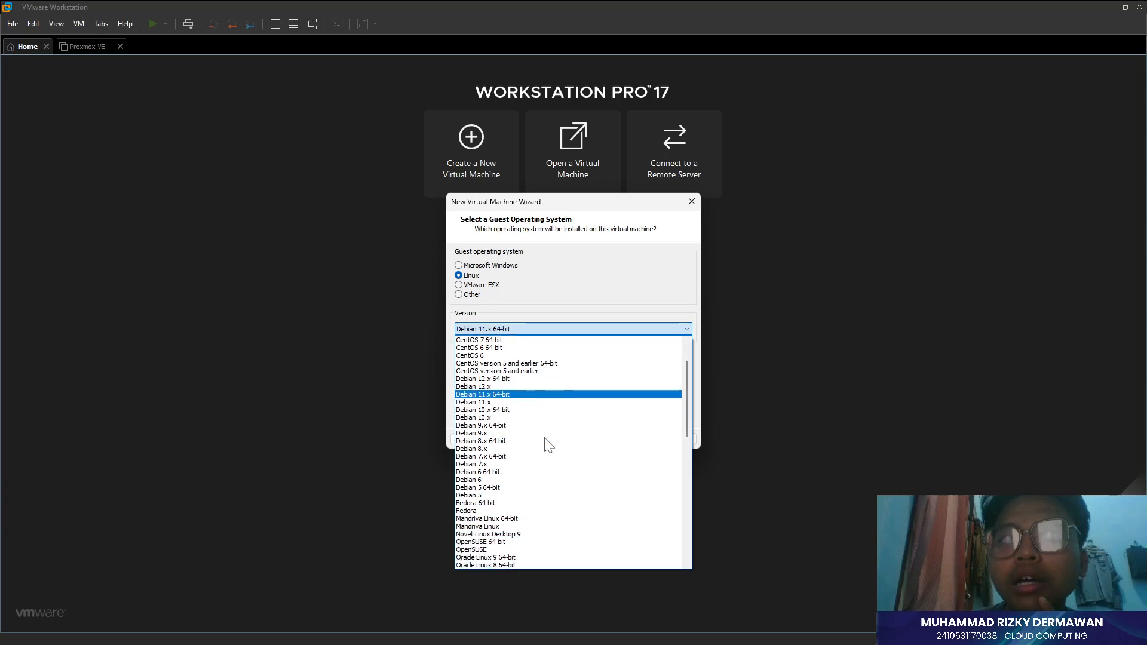
{"action": "left_click", "coordinate": [505, 394]}
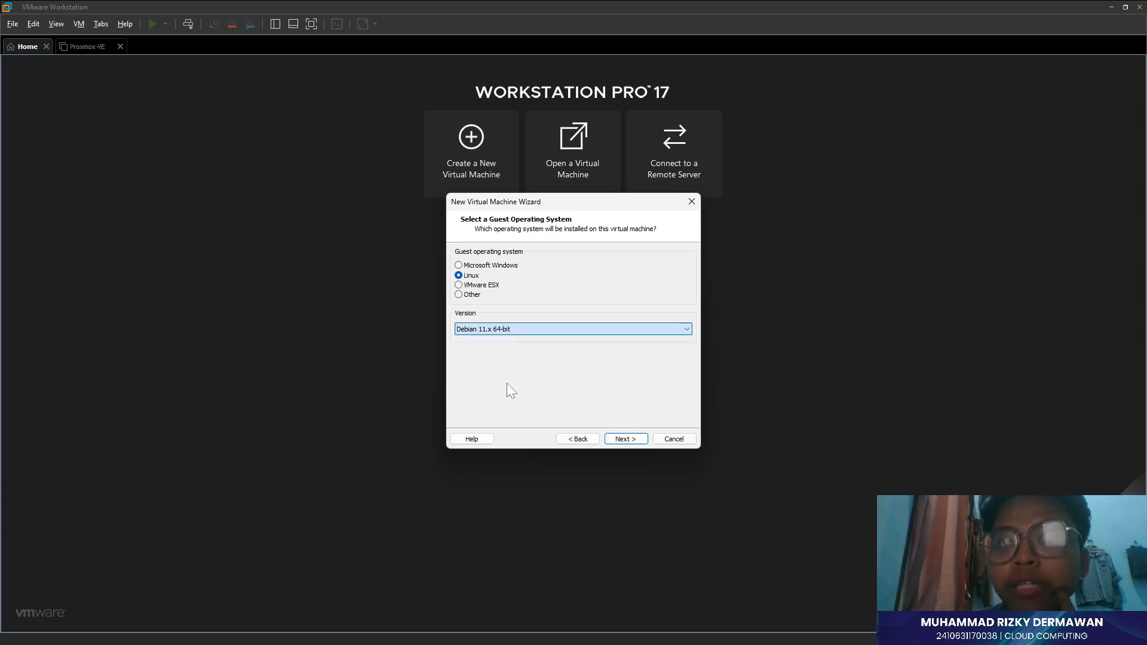
- Name the virtual machine proxmox and continue to processor configuration
{"action": "left_click", "coordinate": [626, 439]}
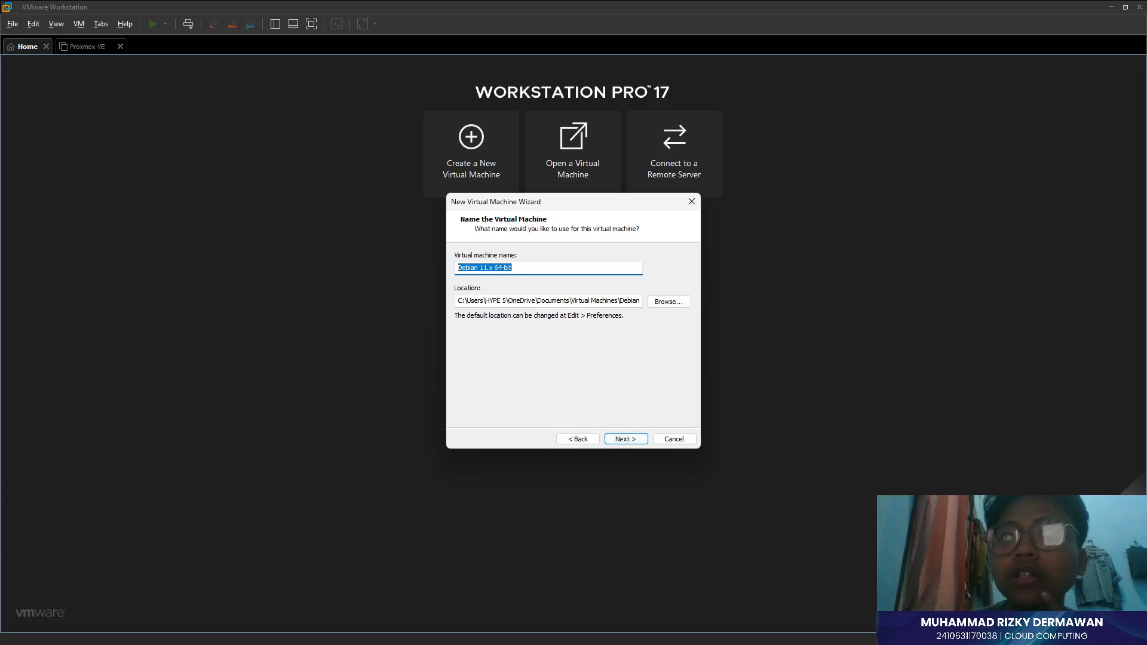
{"action": "type", "text": "proxmox"}
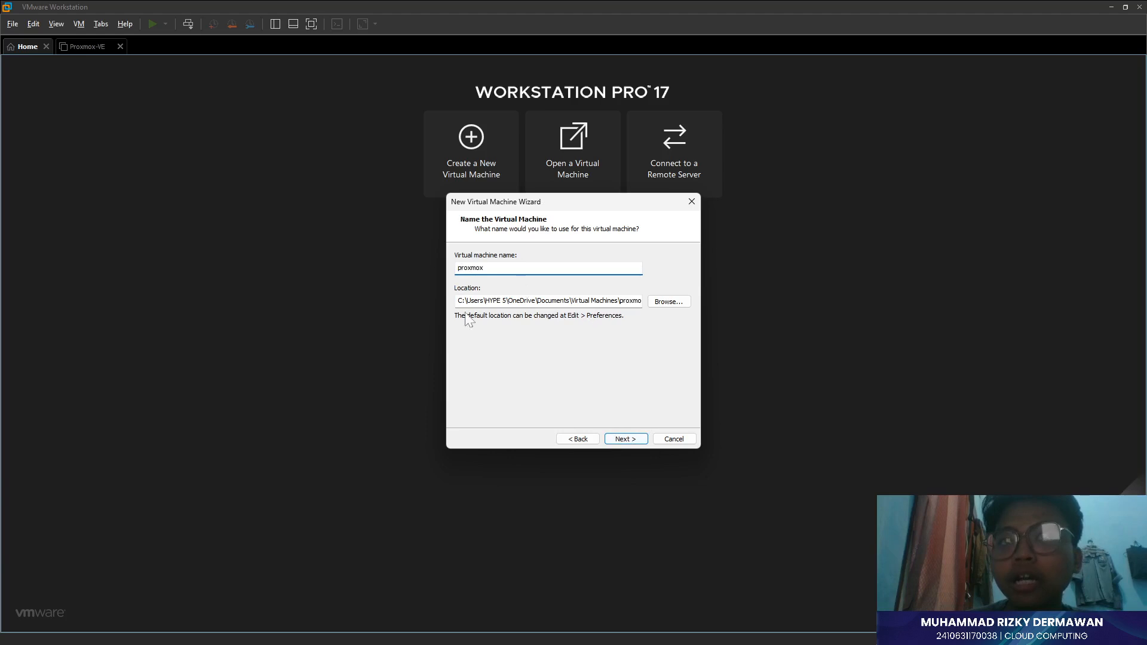
{"action": "left_click", "coordinate": [633, 441]}
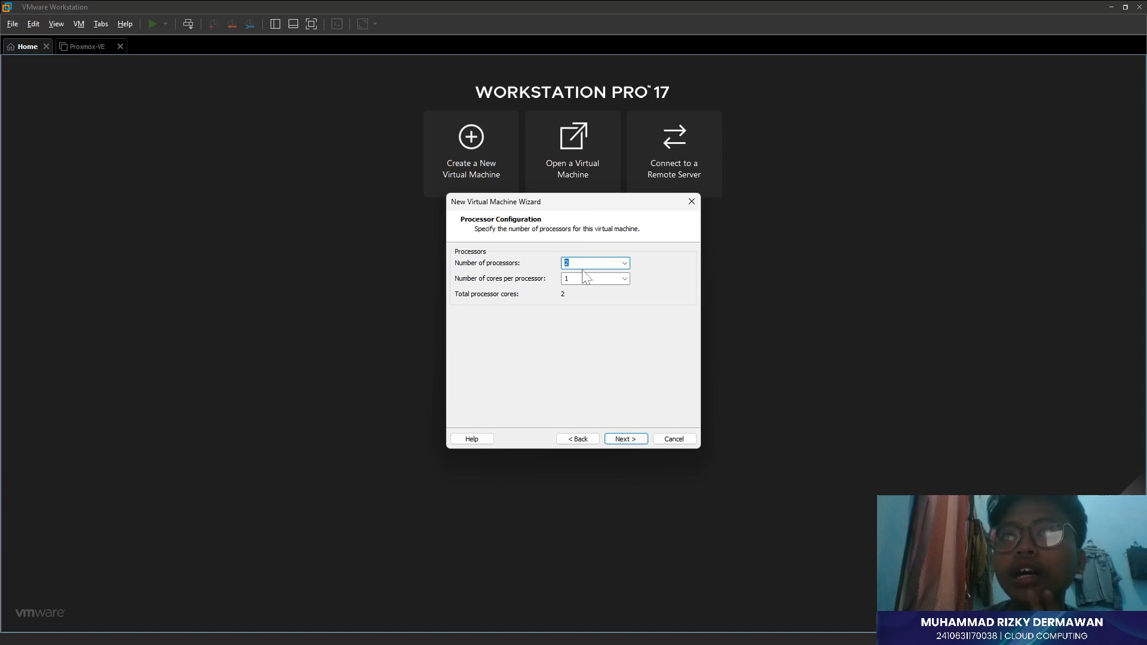
- Give the VM 1 processor with 4 cores and 6000 MB of memory
{"action": "key", "text": "Tab"}
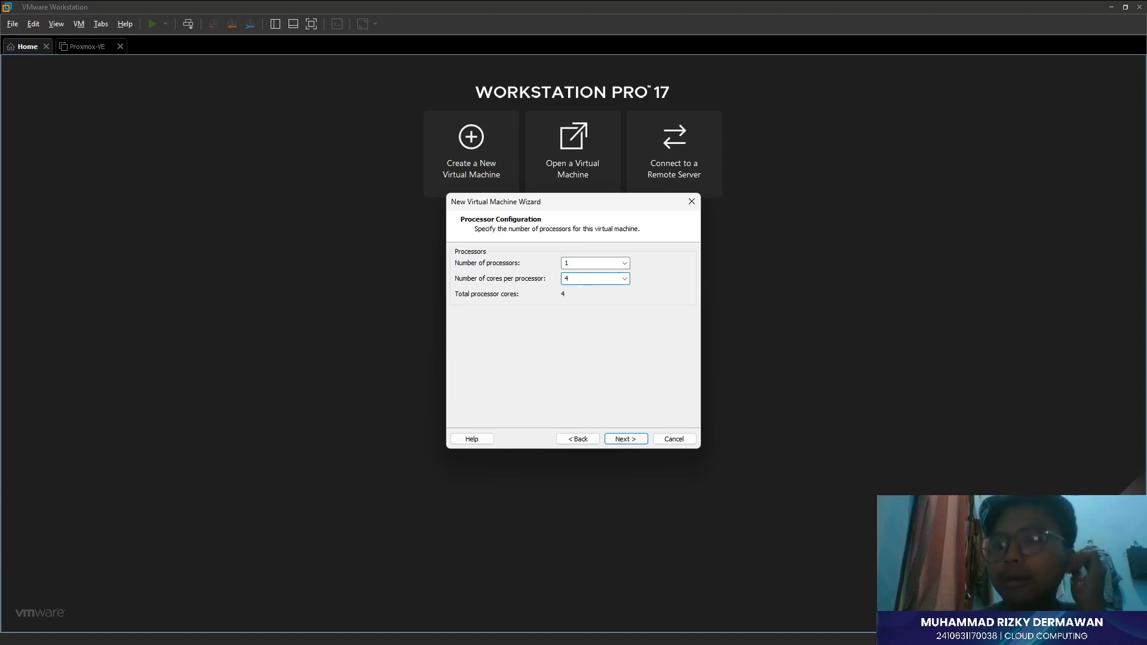
{"action": "key", "text": "alt+Tab"}
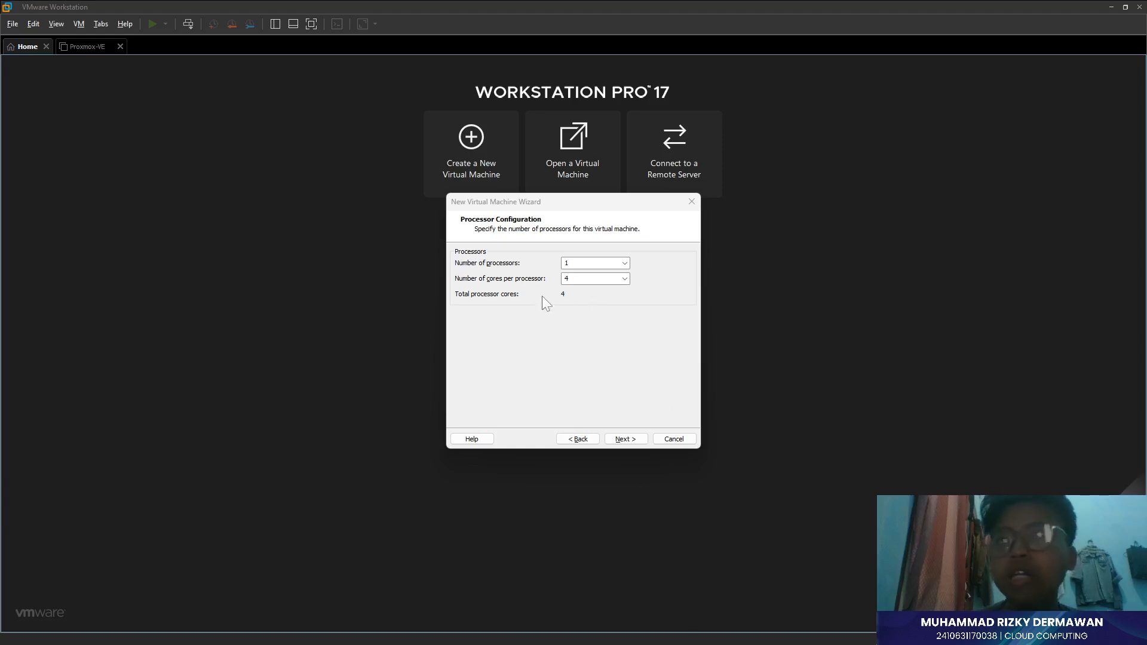
{"action": "left_click", "coordinate": [623, 440]}
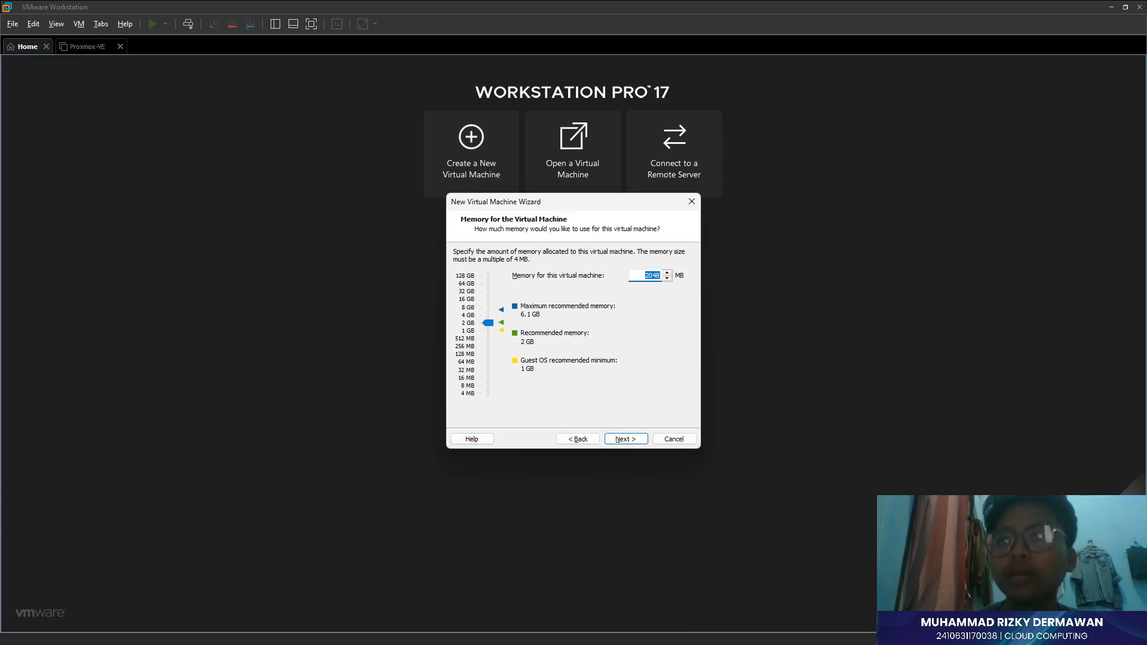
{"action": "type", "text": "6000"}
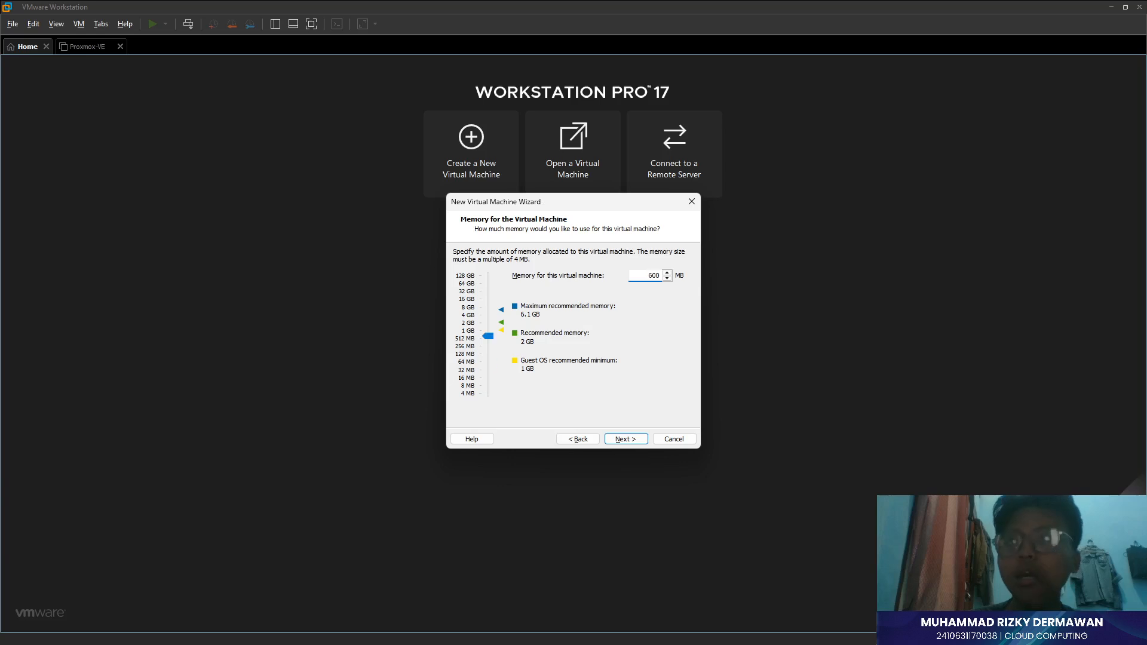
{"action": "left_click", "coordinate": [623, 439]}
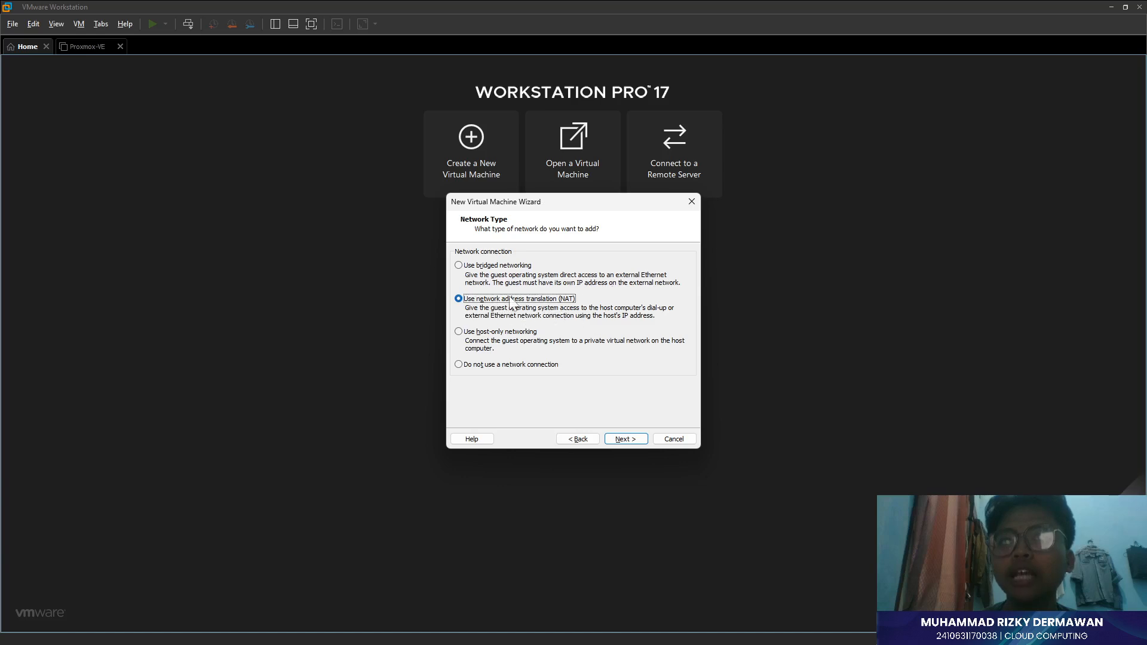
- Choose NAT networking instead of bridged for the new VM
{"action": "left_click", "coordinate": [494, 270]}
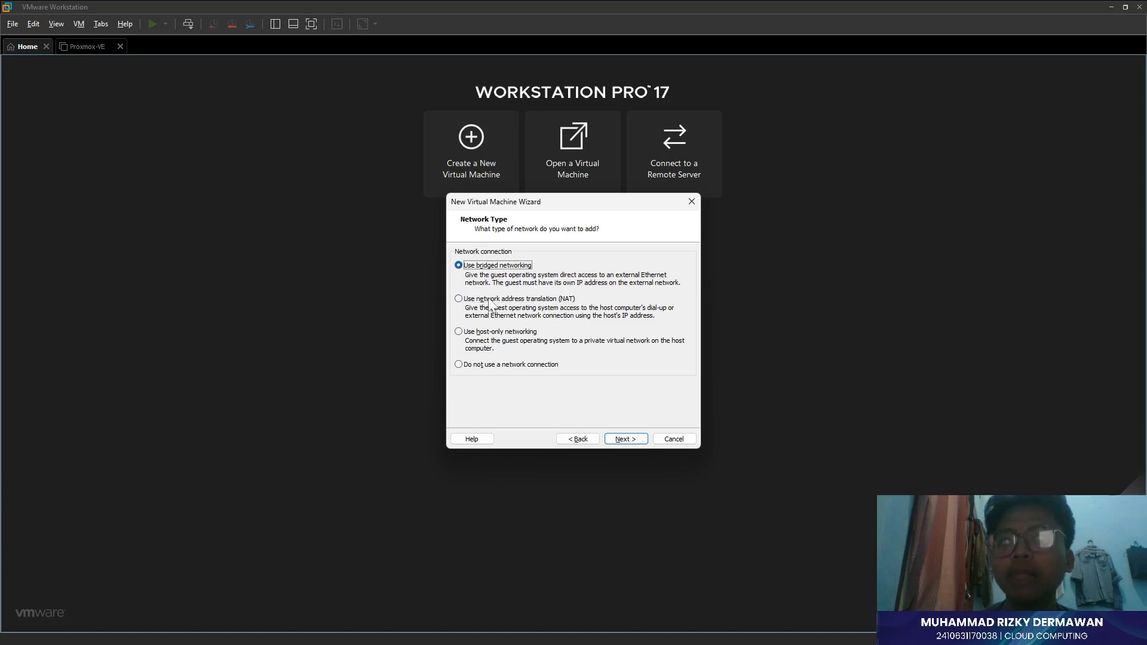
{"action": "left_click", "coordinate": [540, 299]}
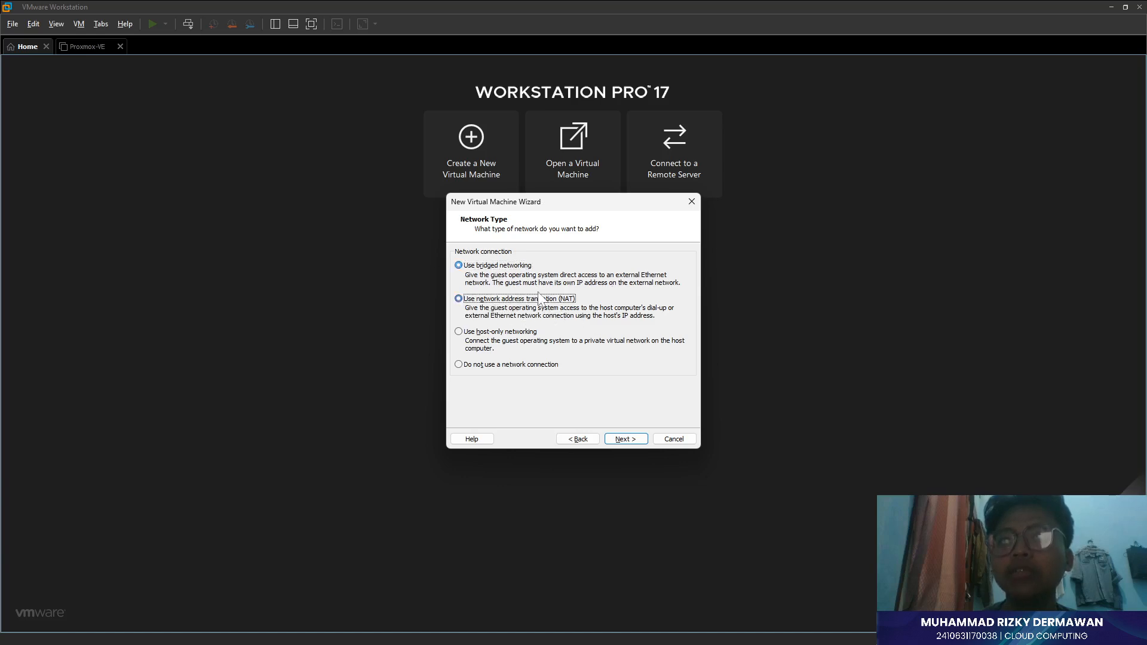
{"action": "left_click", "coordinate": [624, 439]}
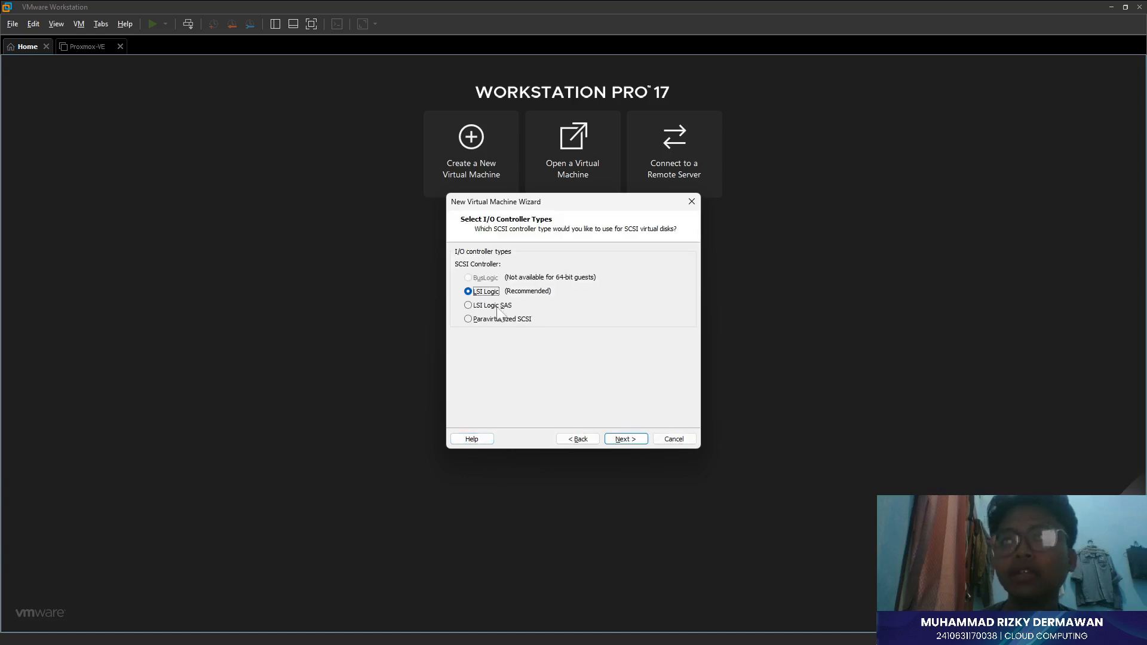
- Keep LSI Logic and SCSI, and set a new 64 GB disk stored as a single file
{"action": "left_click", "coordinate": [621, 439]}
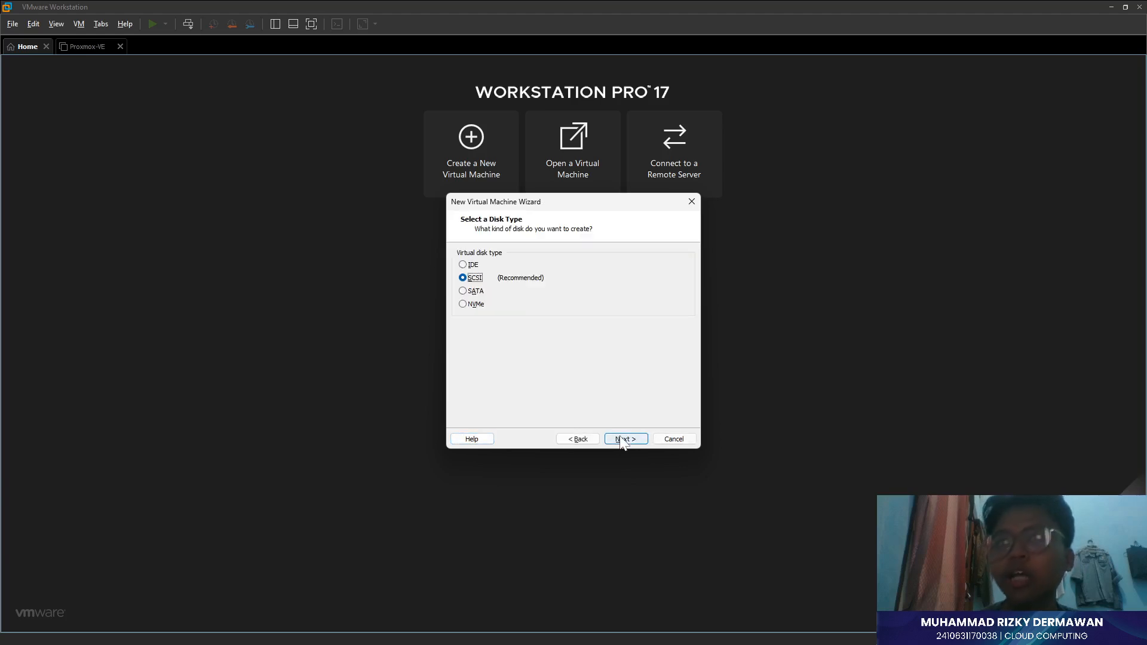
{"action": "left_click", "coordinate": [619, 441]}
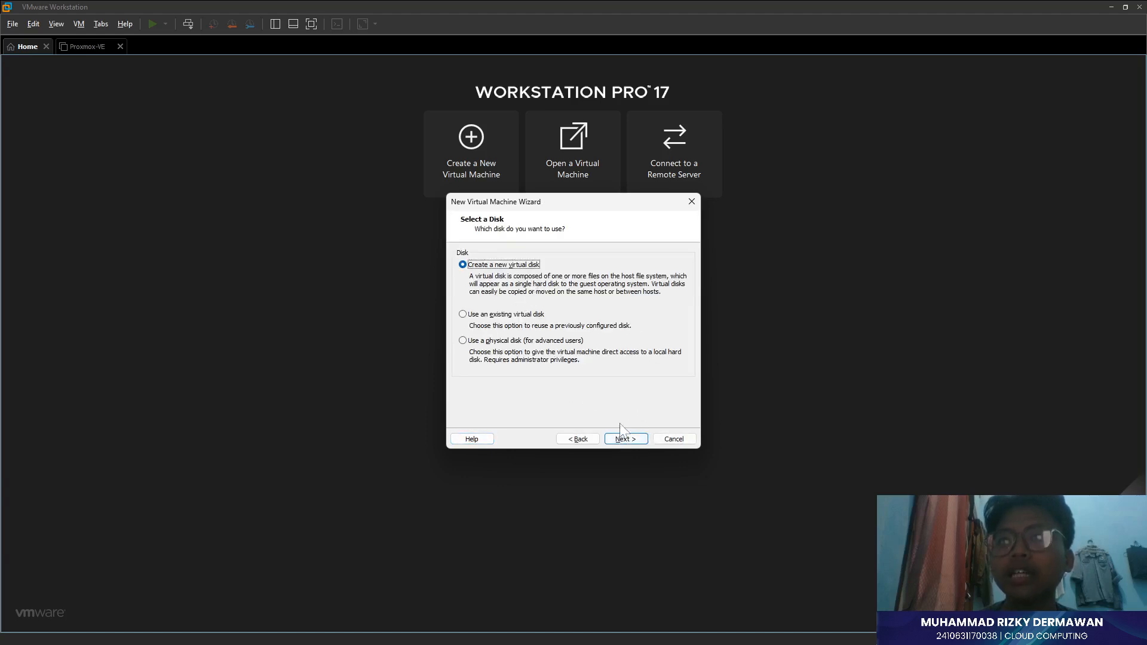
{"action": "left_click", "coordinate": [623, 441]}
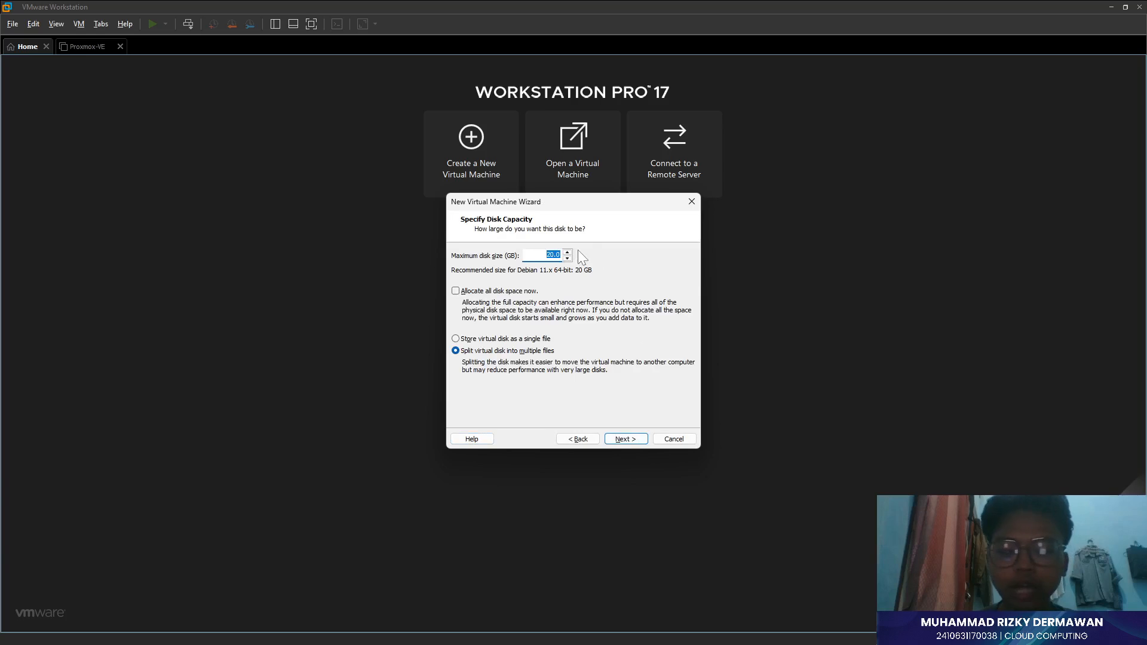
{"action": "type", "text": "64"}
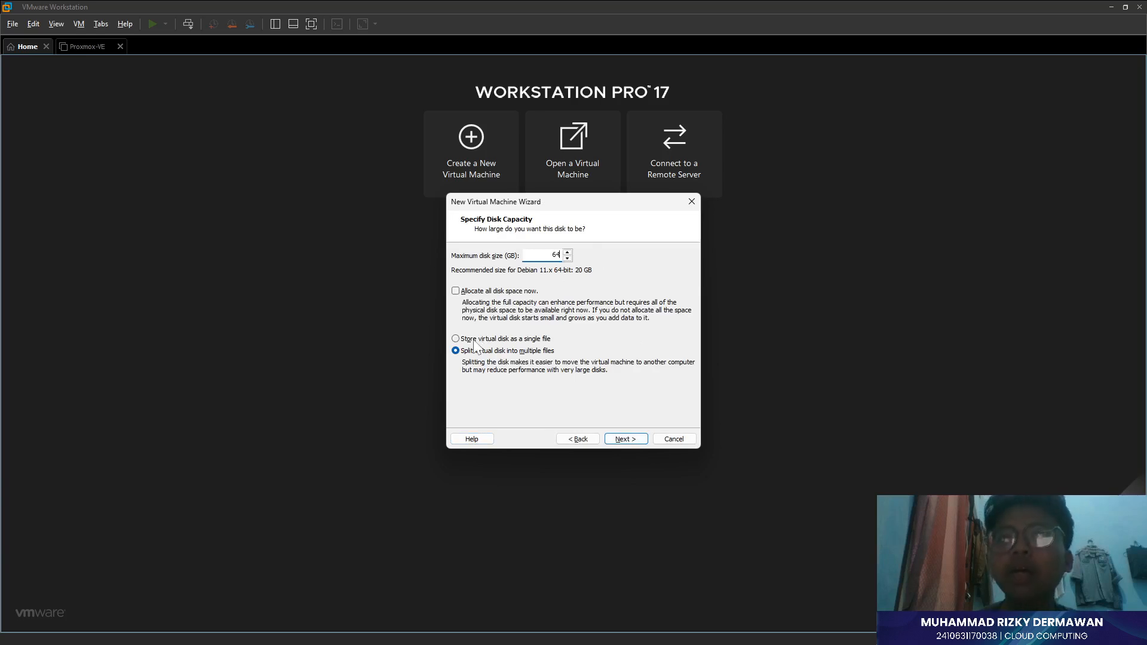
{"action": "left_click", "coordinate": [462, 340]}
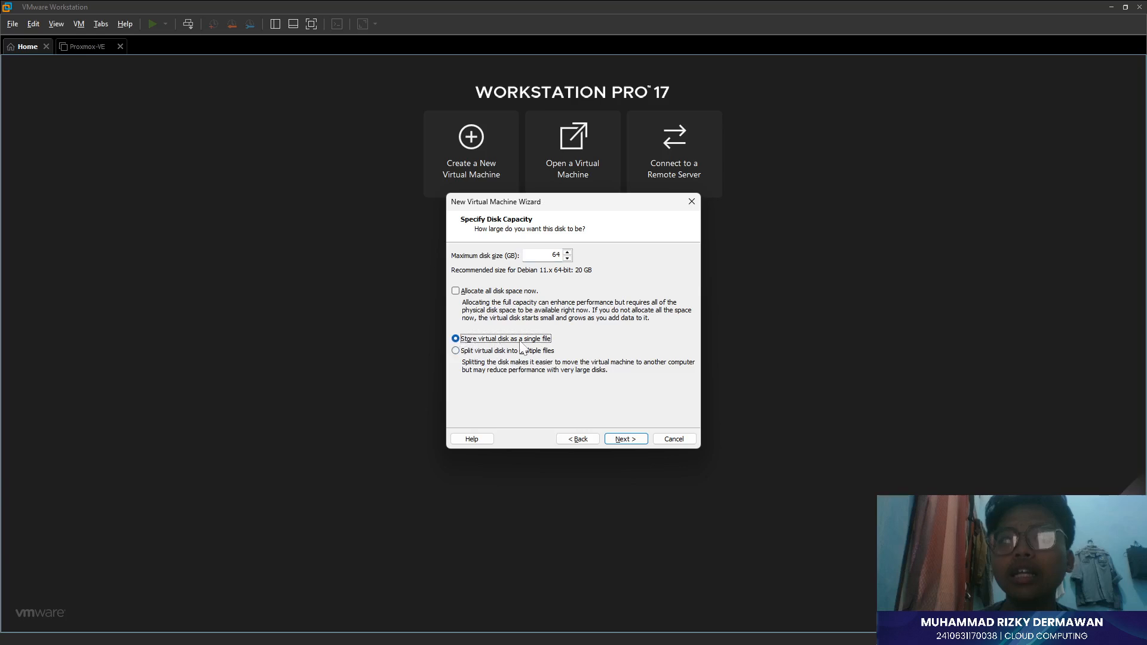
- Advance to the summary page, then cancel the wizard without creating the VM
{"action": "left_click", "coordinate": [626, 439]}
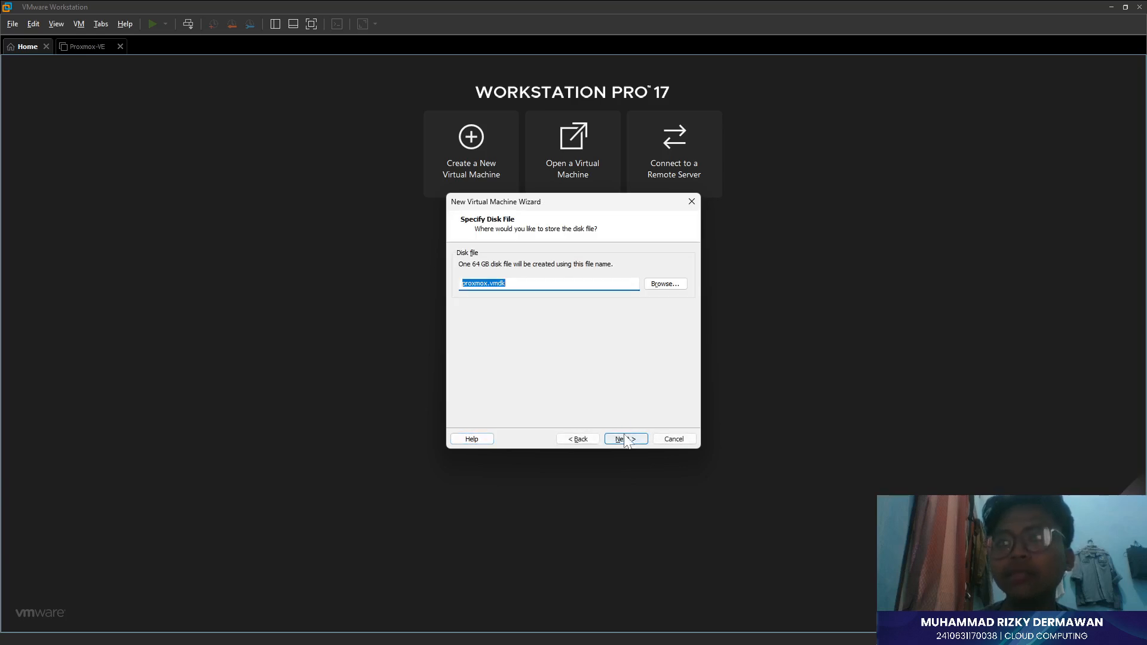
{"action": "left_click", "coordinate": [624, 439]}
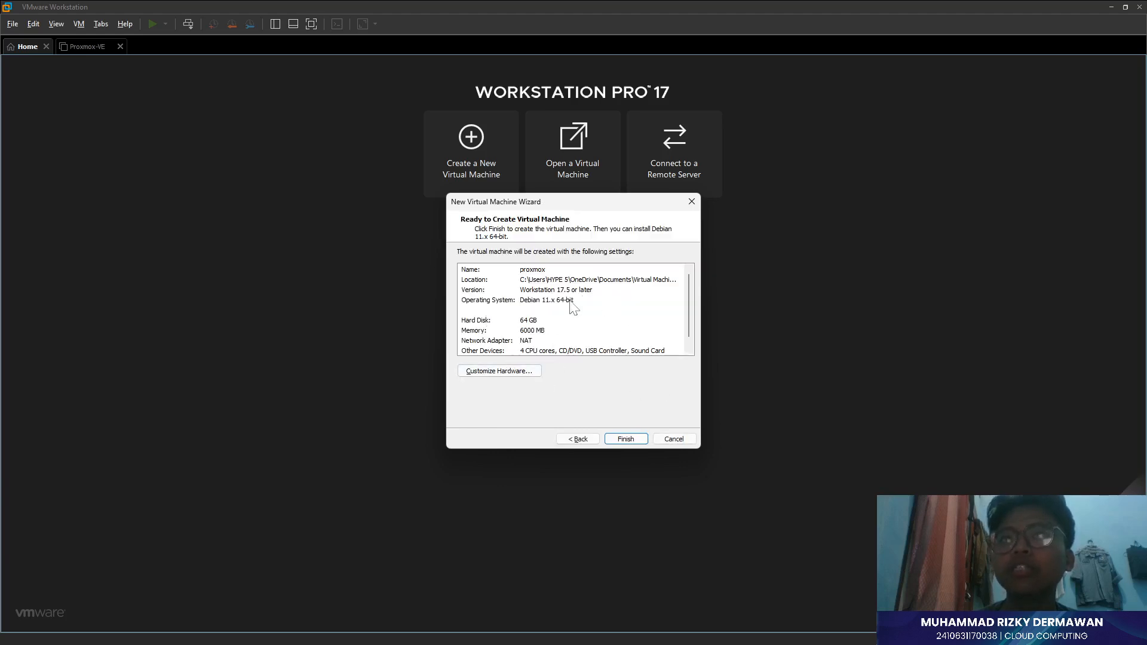
{"action": "left_click", "coordinate": [681, 444]}
- Review the Proxmox-VE VM's processors, hard disk, NAT network adapter and CD/DVD ISO settings
{"action": "left_click", "coordinate": [72, 46]}
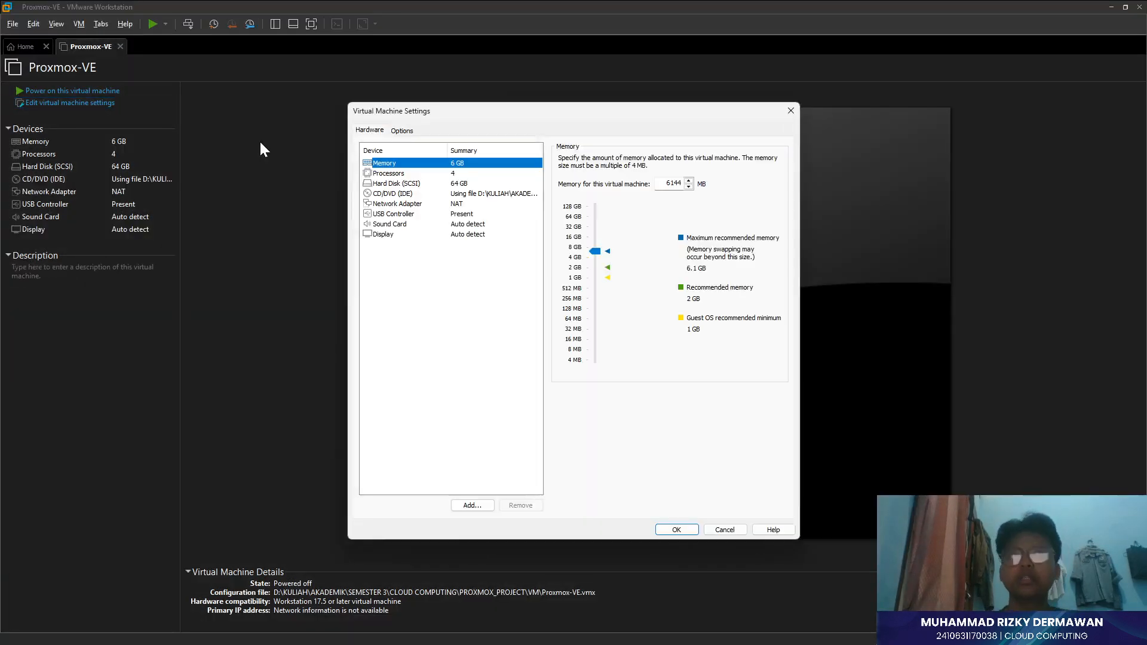
{"action": "left_click", "coordinate": [464, 176]}
{"action": "left_click", "coordinate": [464, 182]}
{"action": "left_click", "coordinate": [473, 203]}
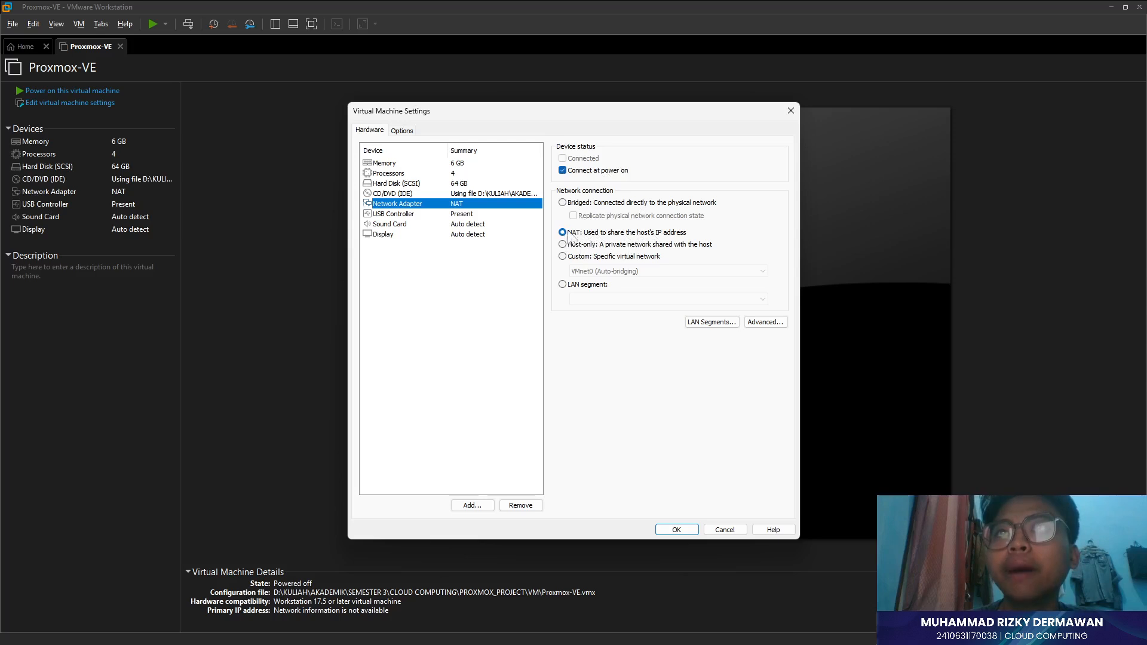
{"action": "left_click", "coordinate": [406, 194]}
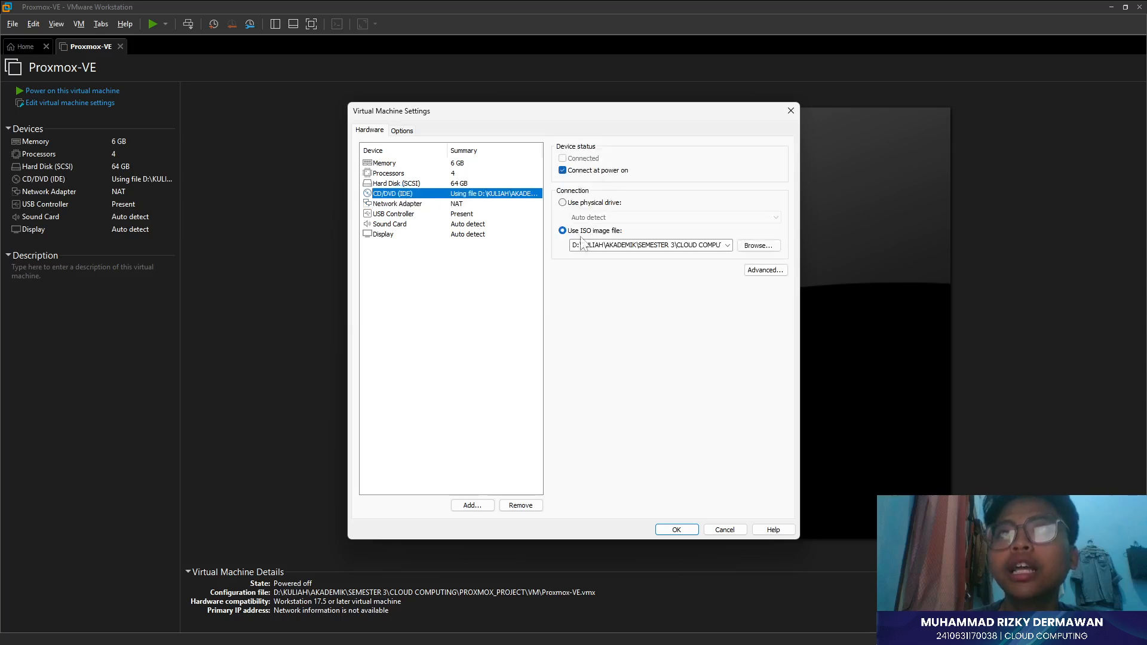
- Close the settings with OK and power on the Proxmox-VE virtual machine
{"action": "left_click", "coordinate": [676, 529]}
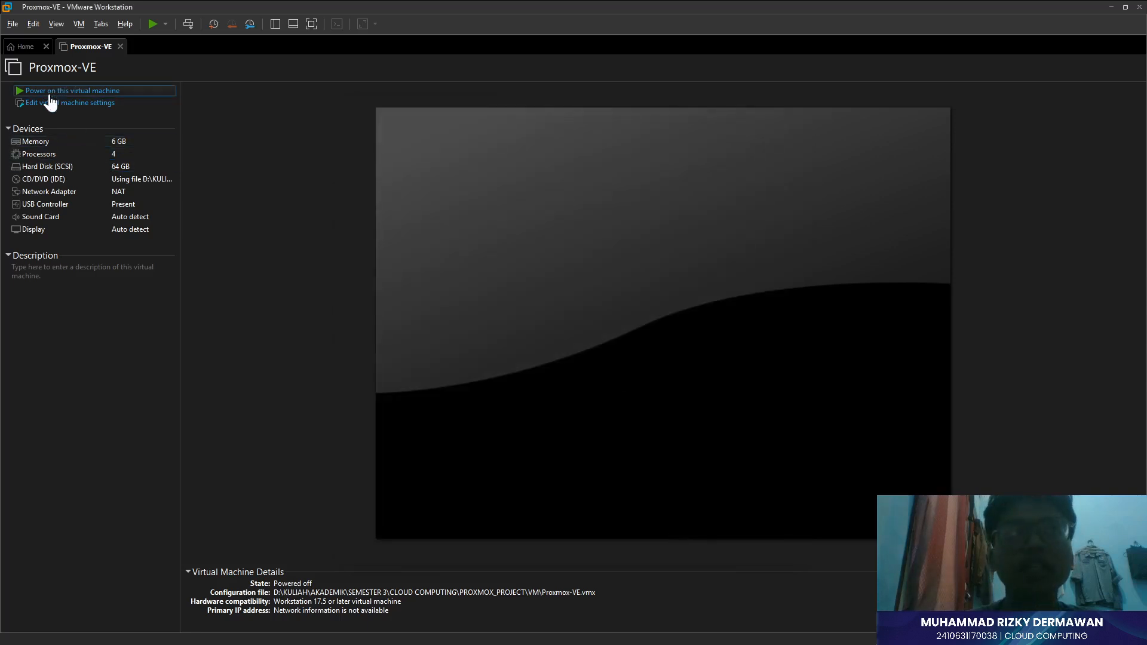
{"action": "left_click", "coordinate": [174, 90]}
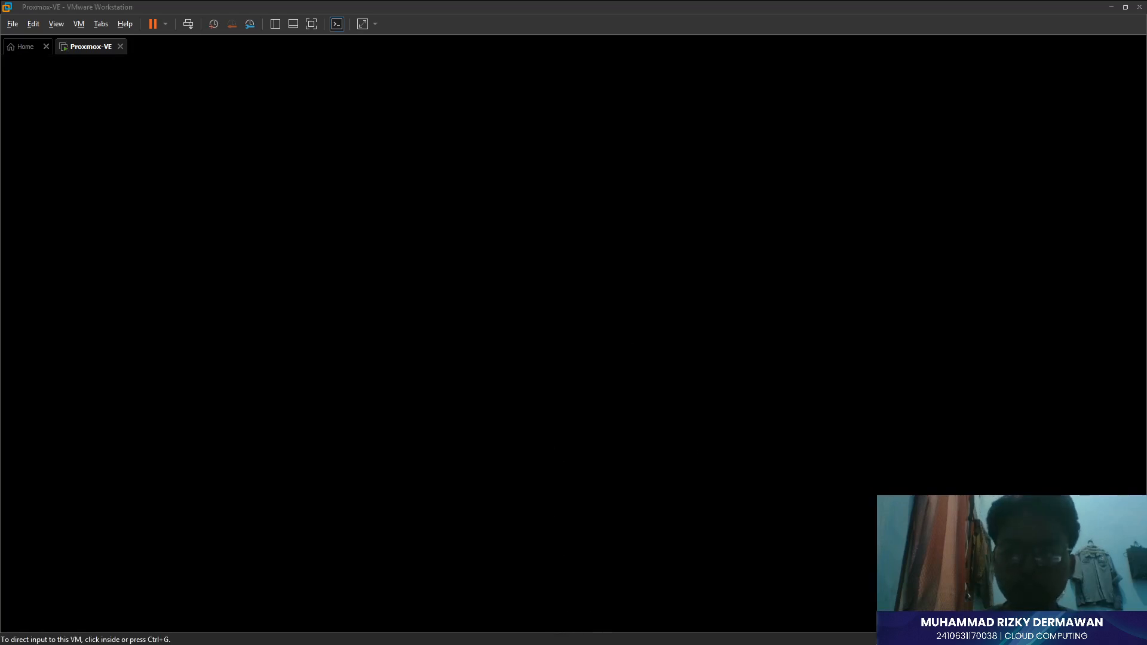
{"action": "key", "text": "alt+Tab"}
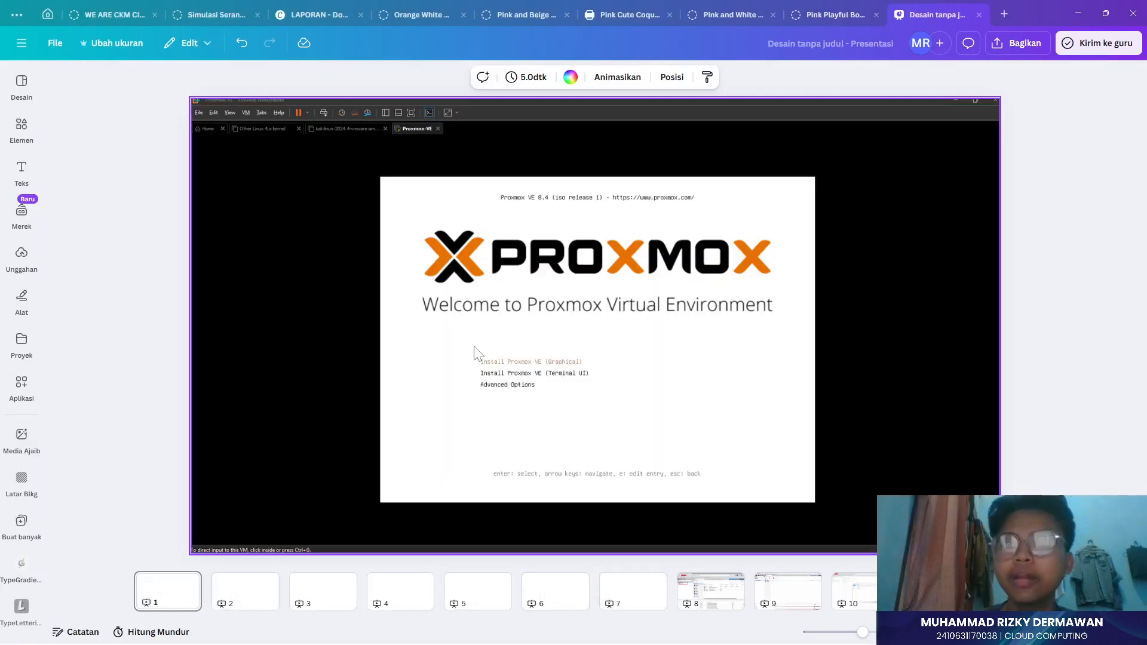
- Page through Canva slides 2 to 6, ending on slide 2's installer screenshot
{"action": "left_click", "coordinate": [138, 252]}
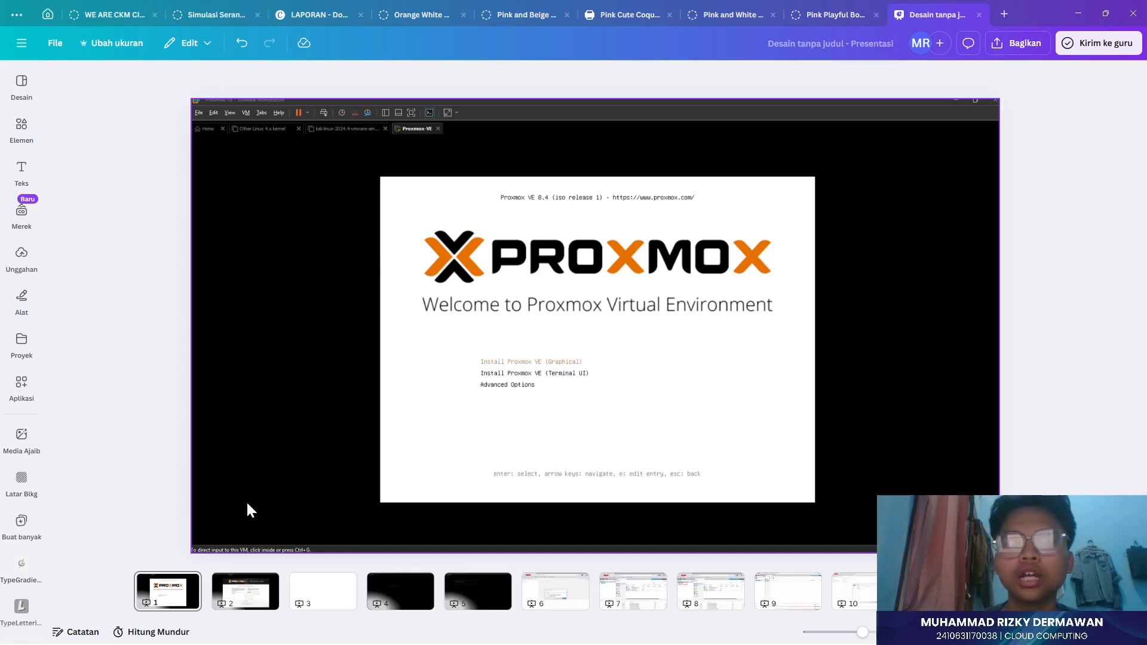
{"action": "left_click", "coordinate": [253, 597]}
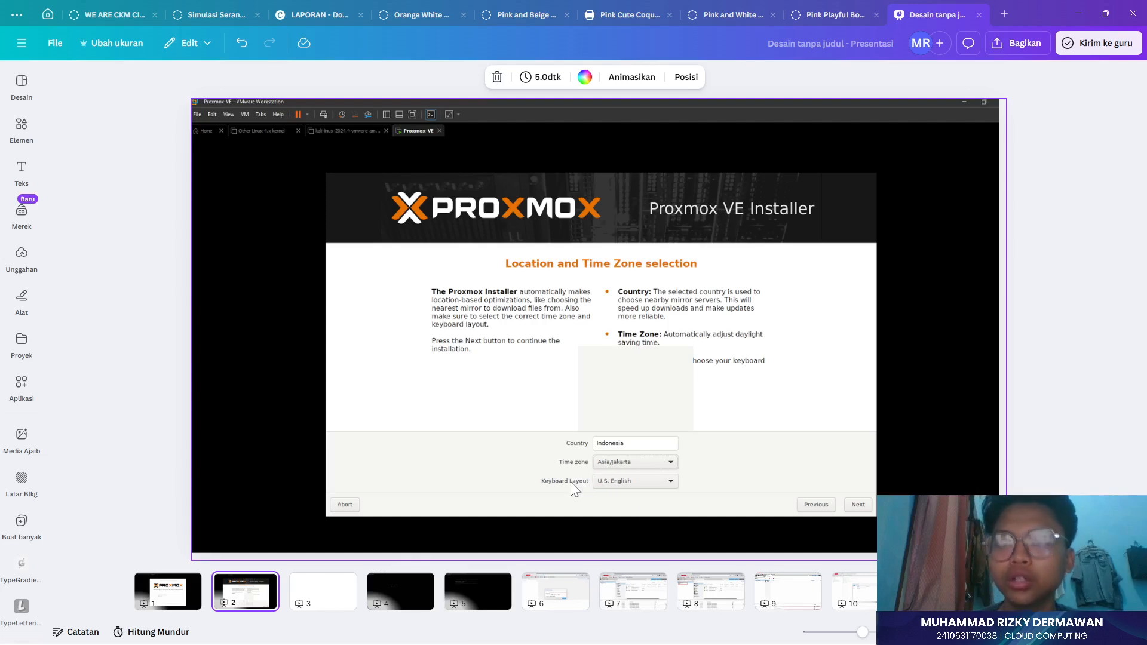
{"action": "left_click", "coordinate": [303, 597]}
{"action": "left_click", "coordinate": [414, 599]}
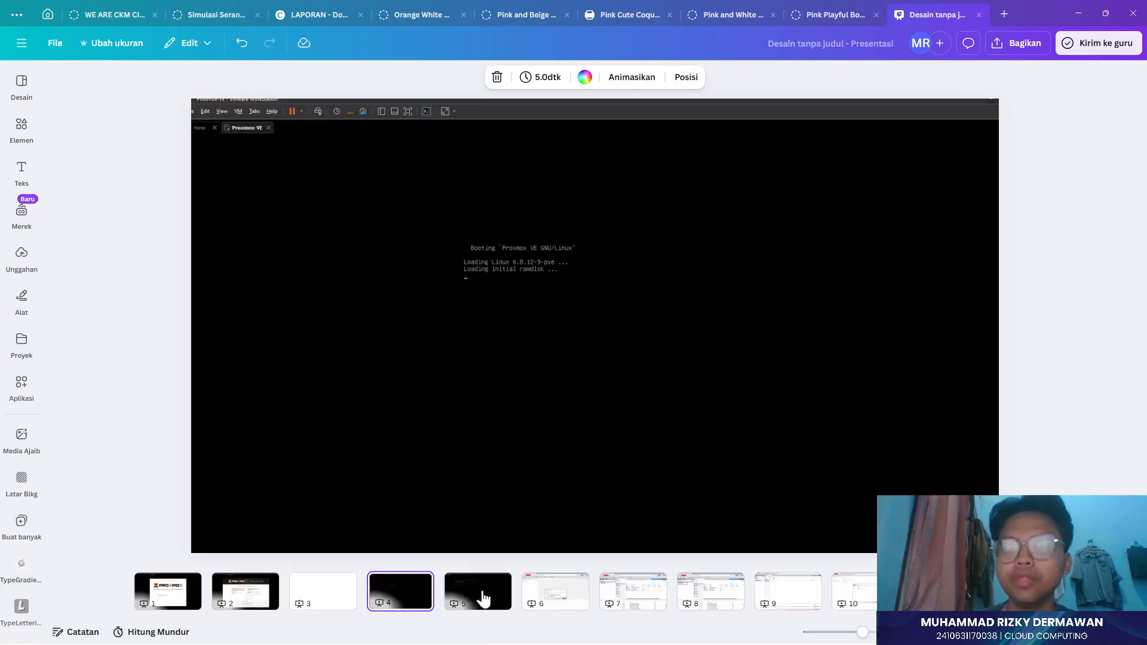
{"action": "left_click", "coordinate": [482, 597]}
{"action": "left_click", "coordinate": [333, 592]}
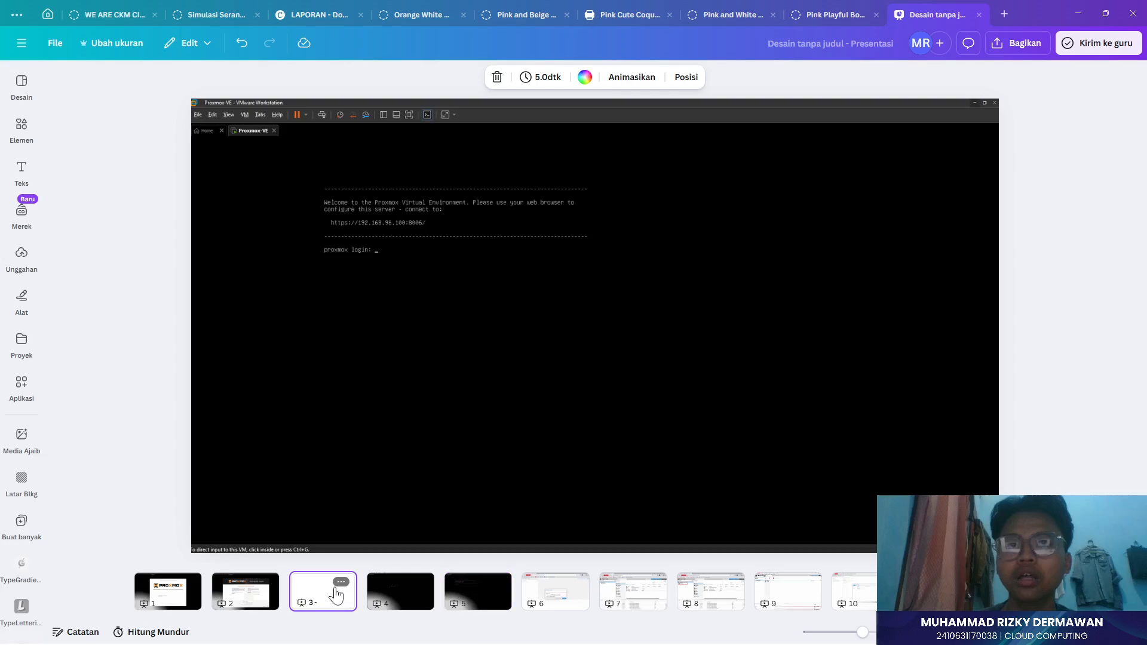
{"action": "left_click", "coordinate": [550, 597]}
{"action": "left_click", "coordinate": [320, 595]}
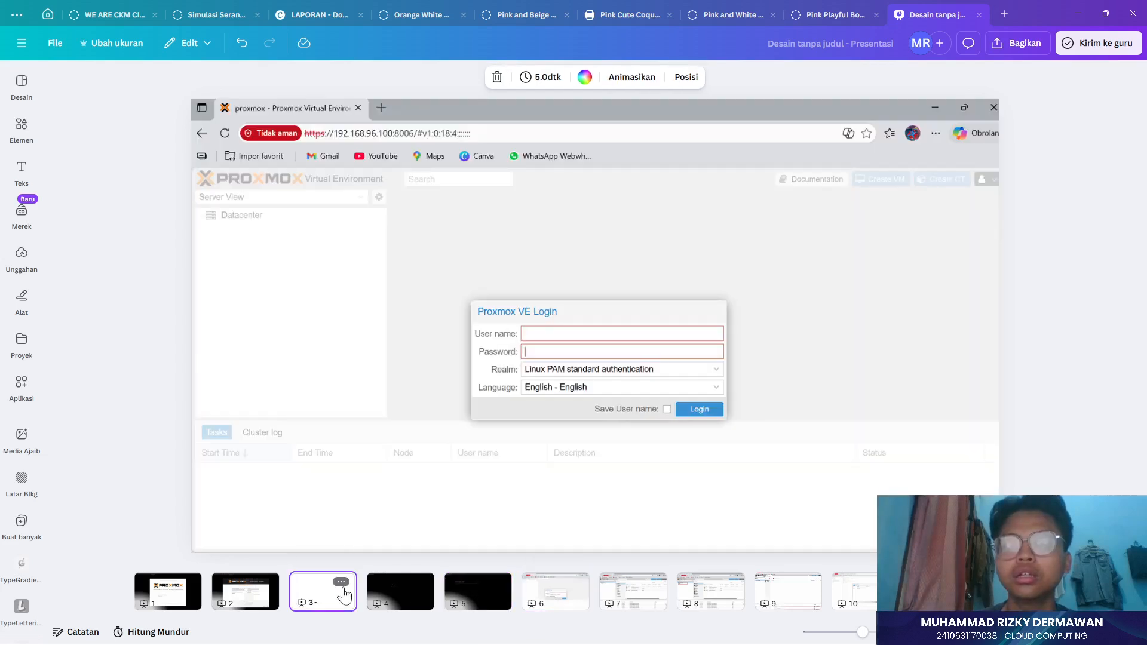
{"action": "left_click", "coordinate": [253, 595]}
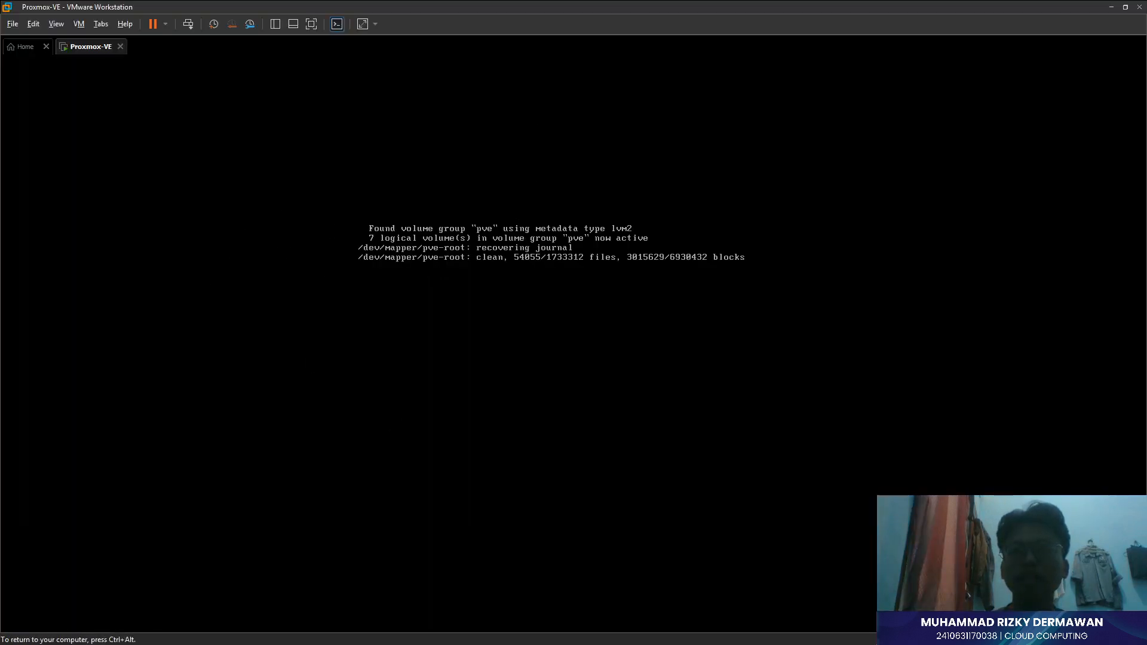
{"action": "key", "text": "ctrl+alt"}
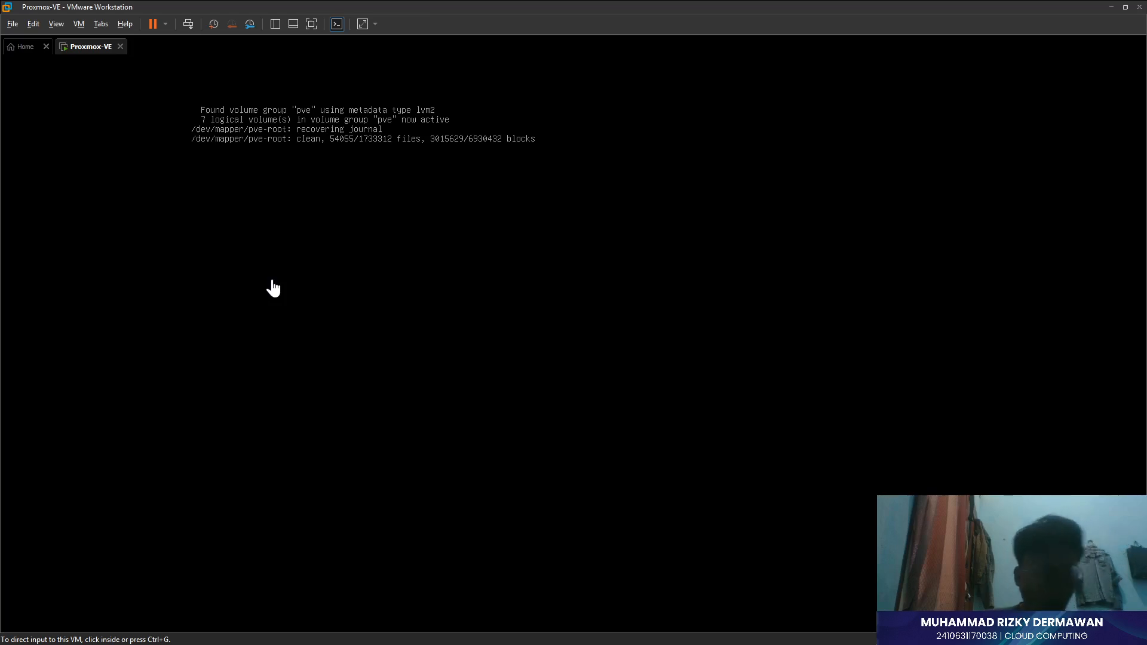
{"action": "left_click", "coordinate": [273, 289]}
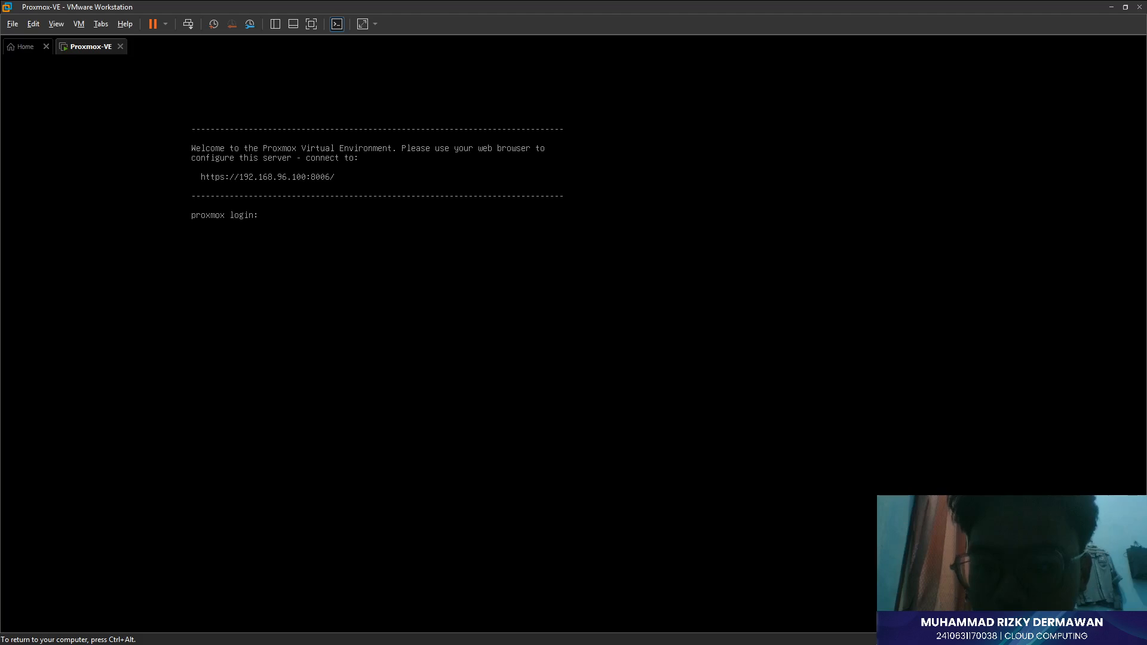
{"action": "key", "text": "ctrl+alt"}
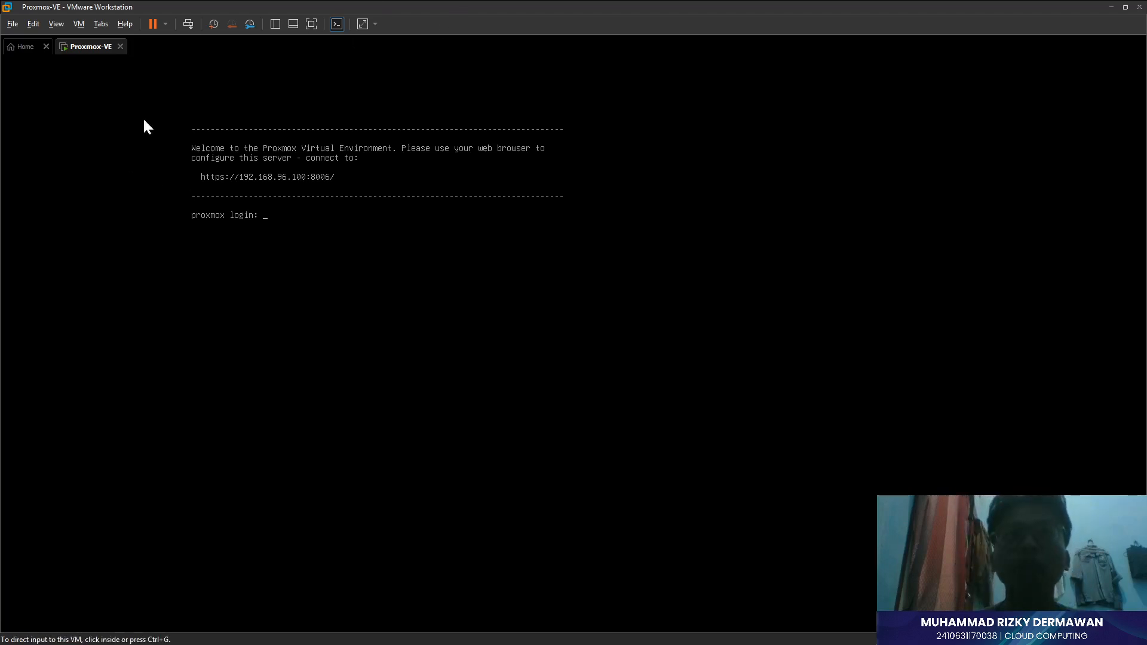
{"action": "left_click", "coordinate": [144, 120]}
{"action": "key", "text": "ctrl+alt"}
{"action": "left_click", "coordinate": [430, 111]}
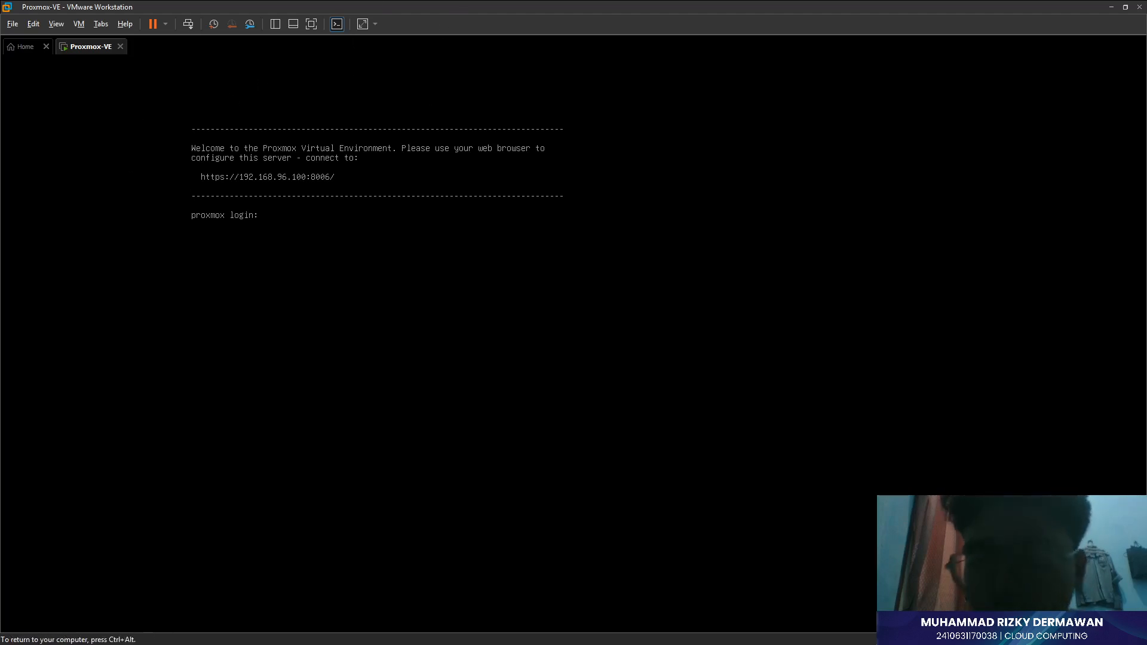
{"action": "key", "text": "ctrl+alt"}
{"action": "left_click", "coordinate": [311, 101]}
{"action": "key", "text": "ctrl+alt"}
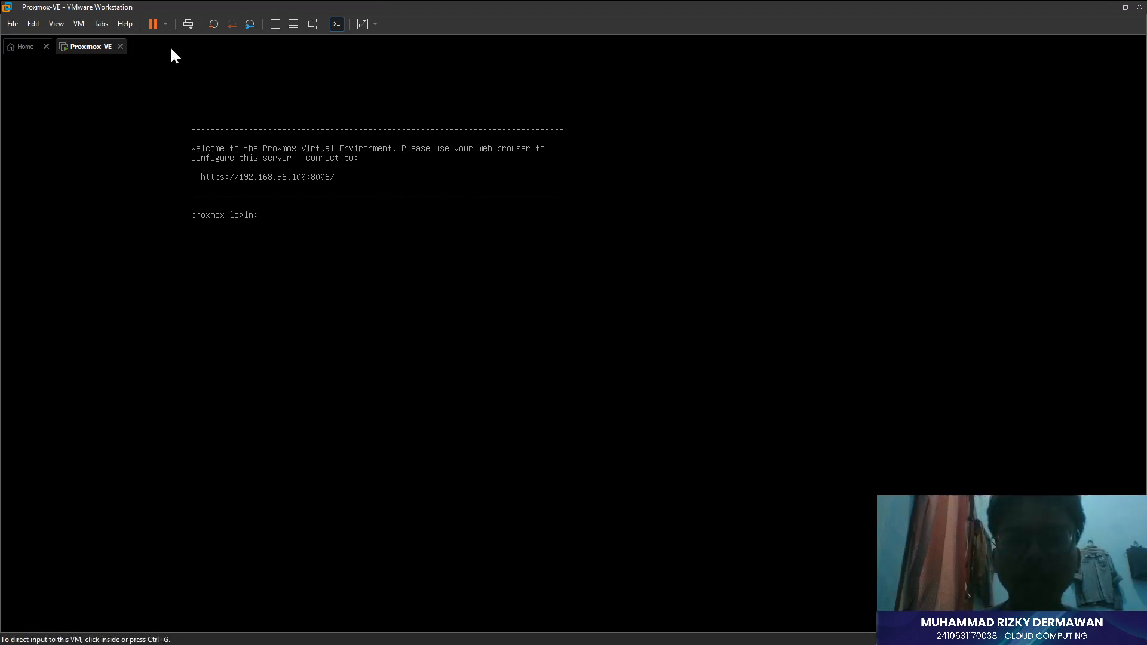
{"action": "left_click", "coordinate": [173, 100]}
{"action": "key", "text": "ctrl+alt"}
{"action": "left_click", "coordinate": [182, 149]}
{"action": "key", "text": "ctrl+alt"}
{"action": "left_click", "coordinate": [182, 154]}
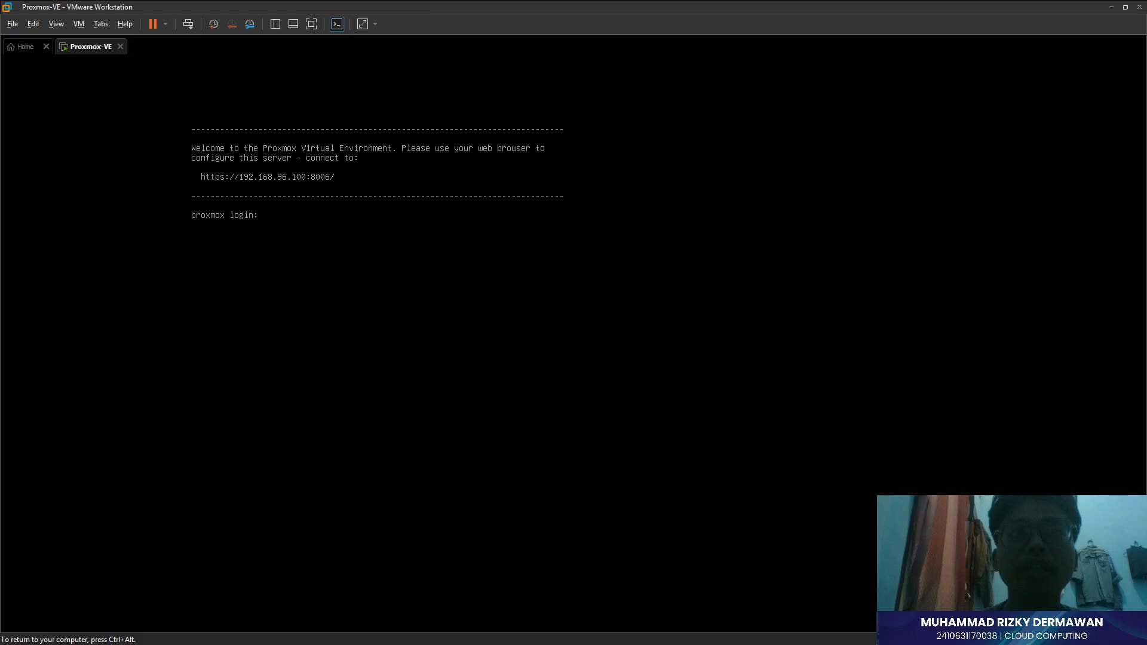
{"action": "key", "text": "ctrl+alt"}
{"action": "left_click", "coordinate": [152, 114]}
{"action": "key", "text": "ctrl+alt"}
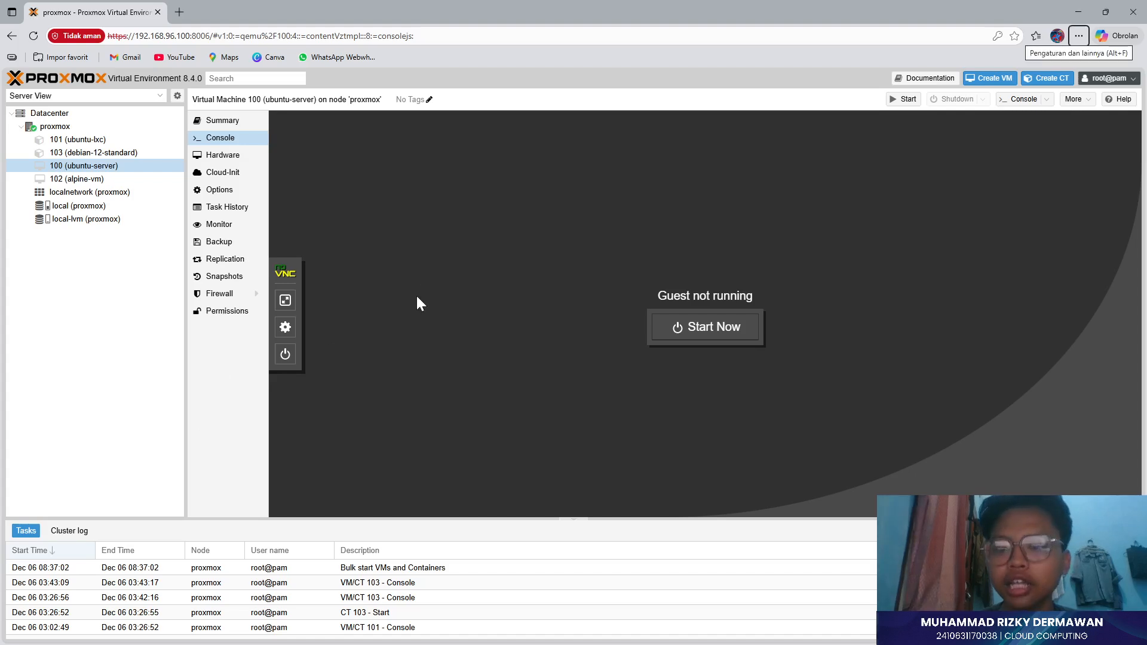
- Page through Canva slides 6, 1, 2, 6 and 7 covering the login and datacenter views
{"action": "left_click", "coordinate": [52, 360]}
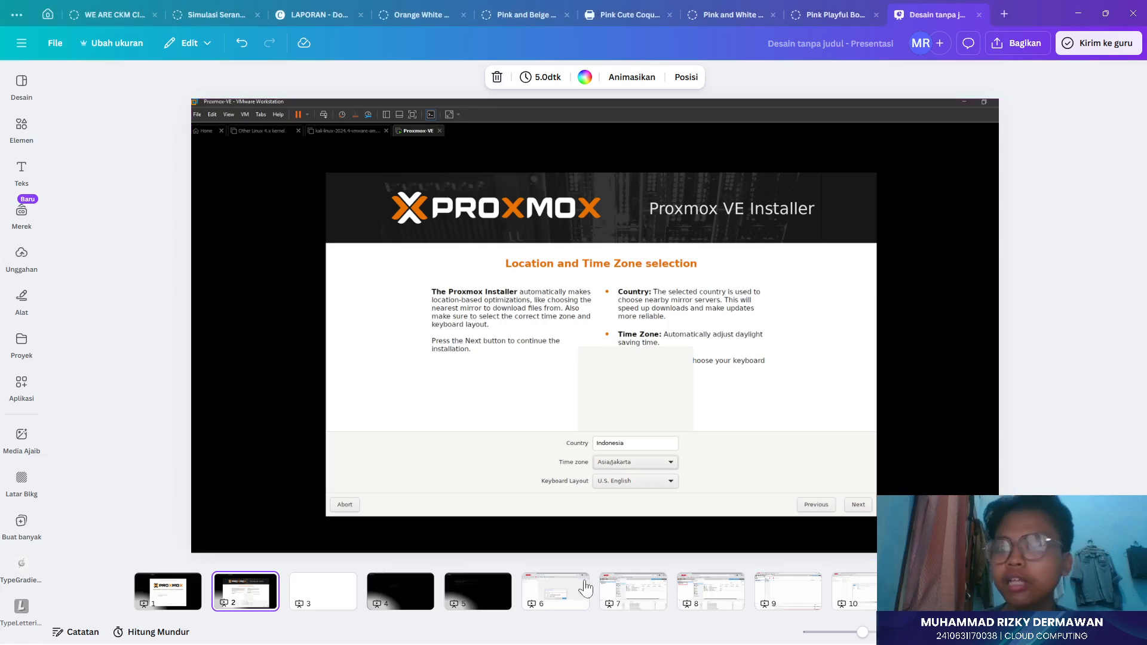
{"action": "left_click", "coordinate": [560, 591]}
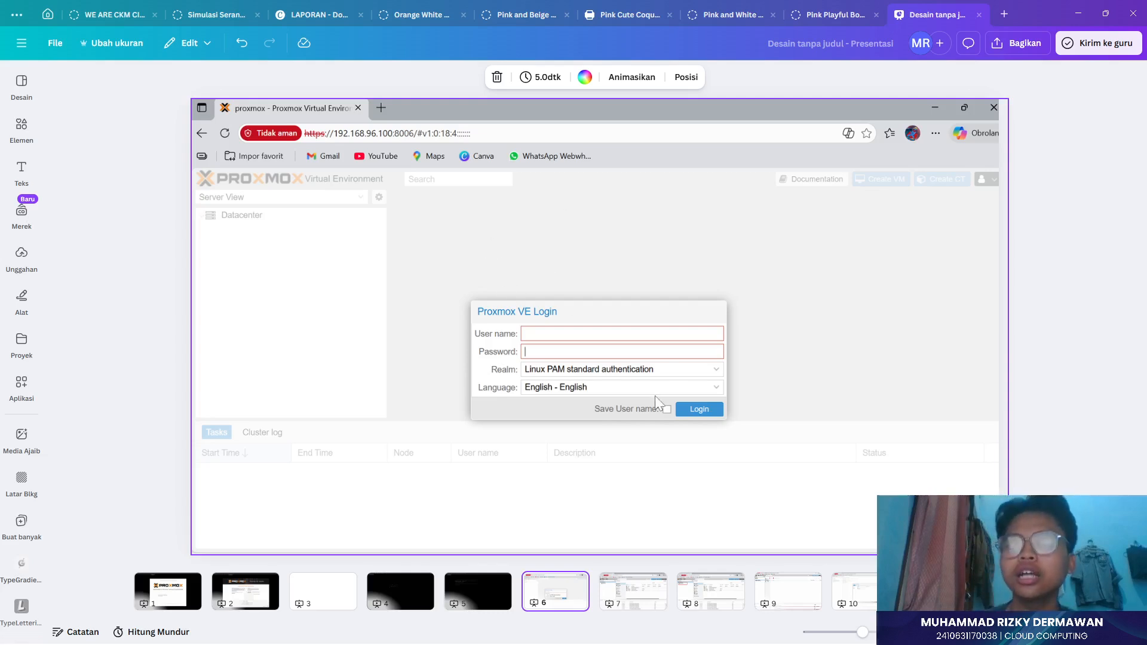
{"action": "left_click", "coordinate": [155, 586]}
{"action": "left_click", "coordinate": [242, 595]}
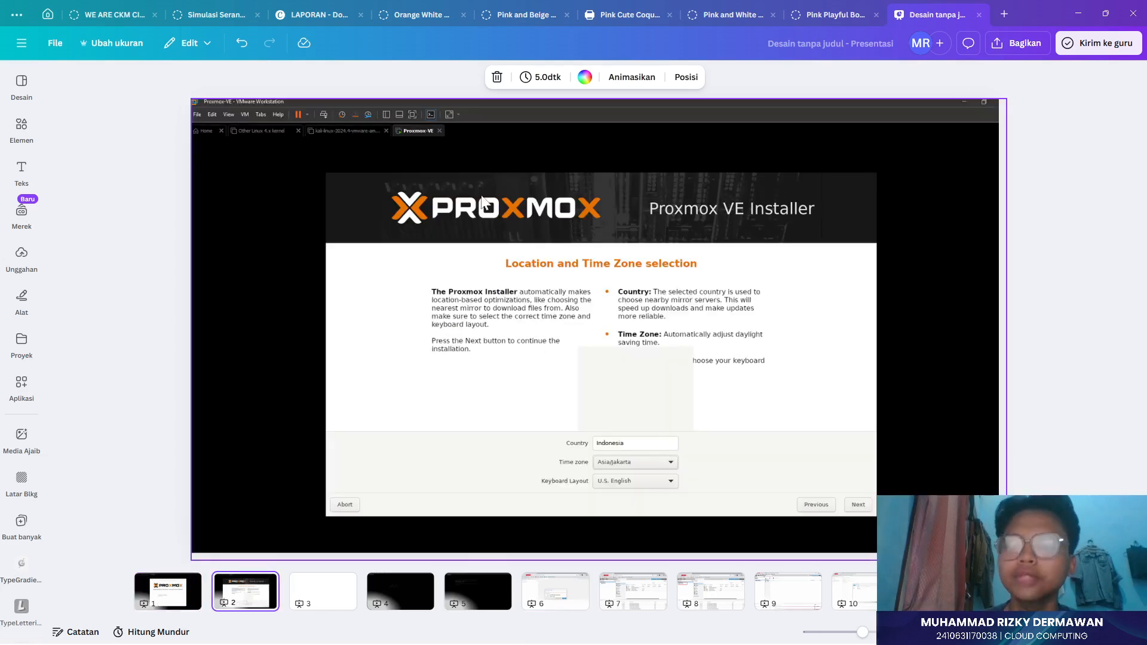
{"action": "left_click", "coordinate": [573, 590]}
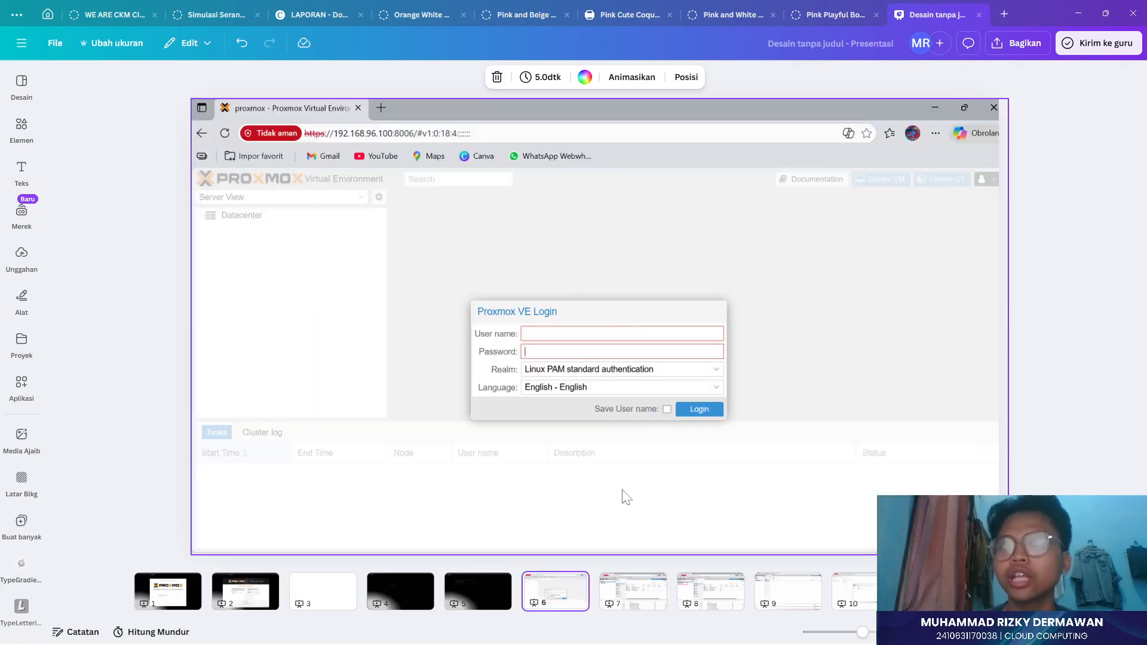
{"action": "left_click", "coordinate": [634, 591]}
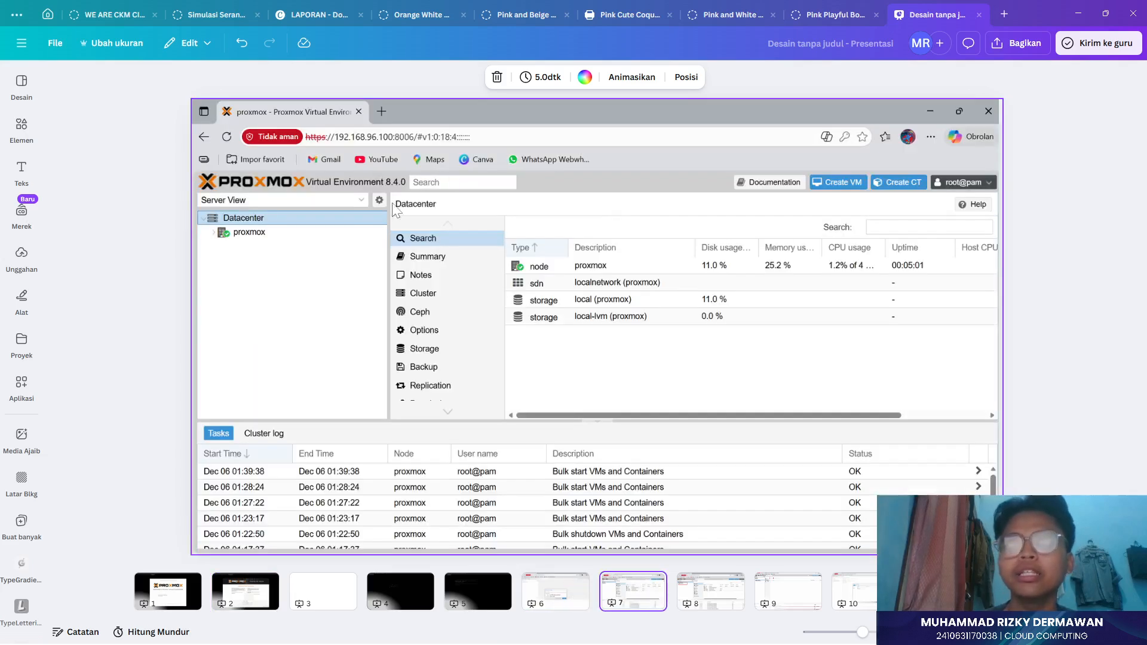
{"action": "left_click", "coordinate": [137, 237]}
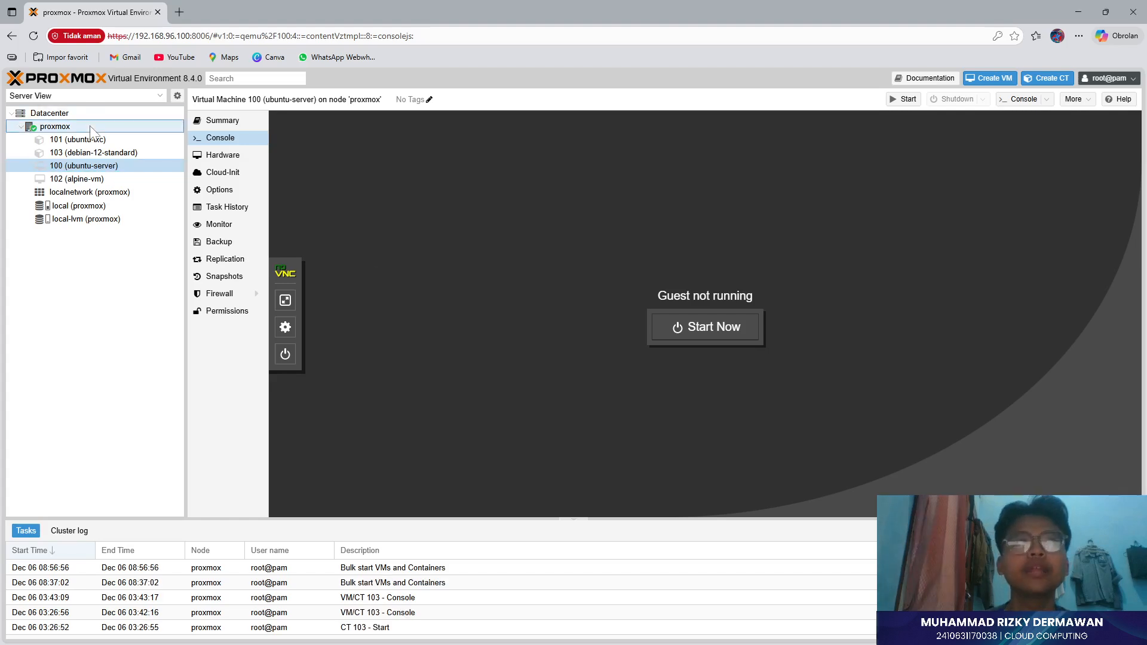
- Select node proxmox and open local (proxmox) CT Templates, listing debian-12-standard and ubuntu-22.04-standard
{"action": "left_click", "coordinate": [87, 114]}
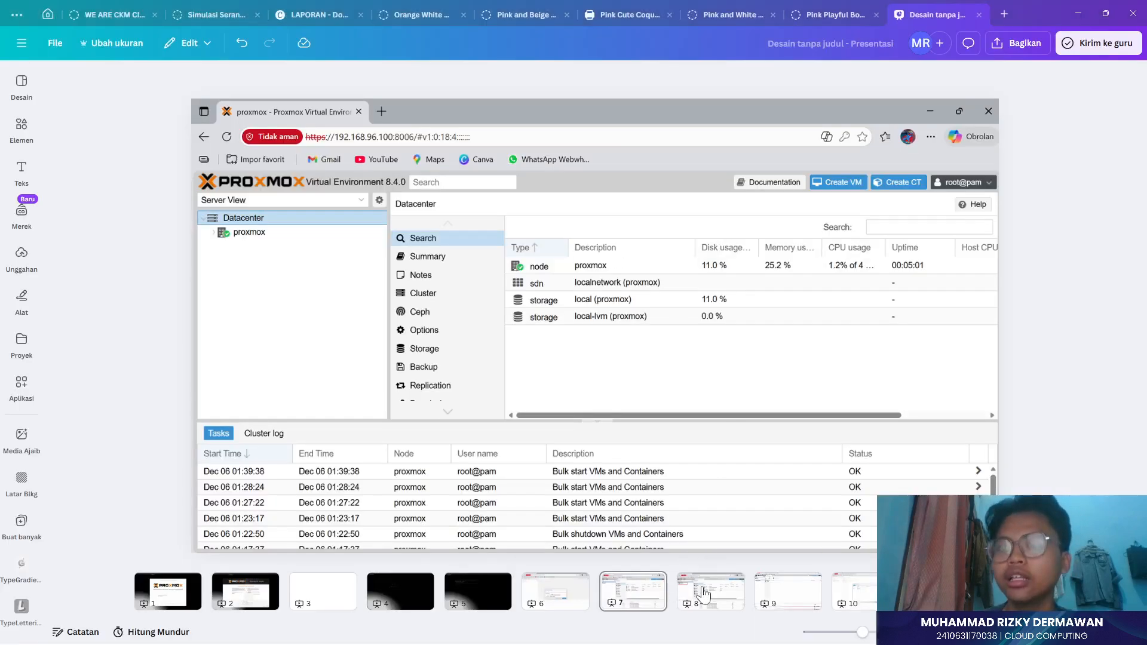
{"action": "left_click", "coordinate": [703, 591]}
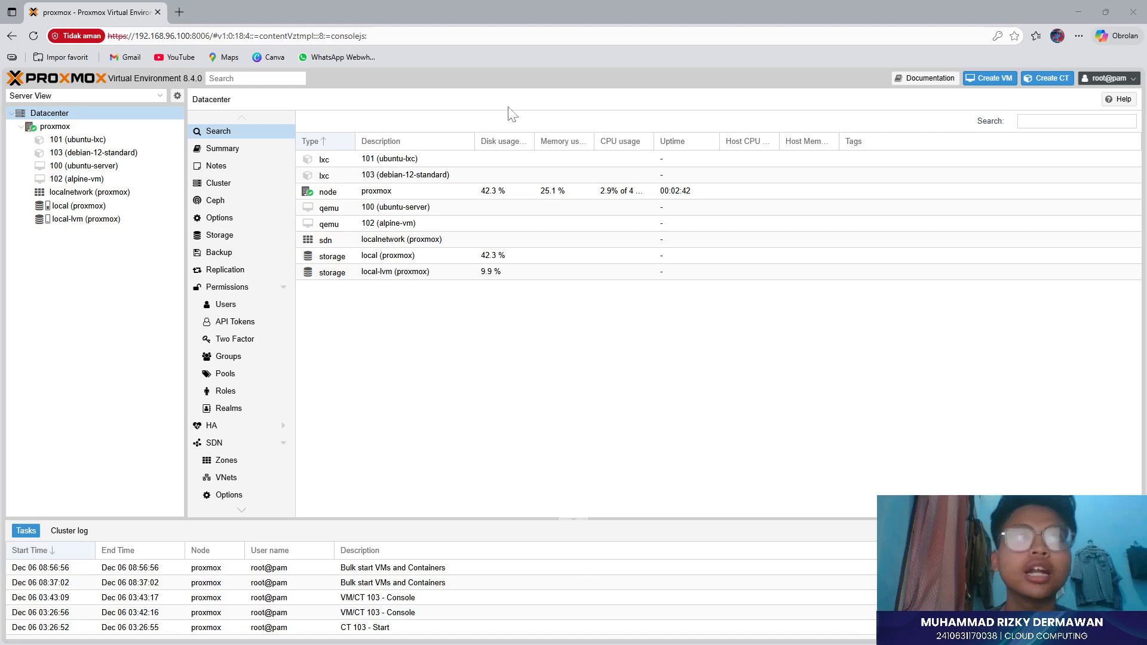
{"action": "left_click", "coordinate": [54, 128]}
{"action": "left_click", "coordinate": [54, 128]}
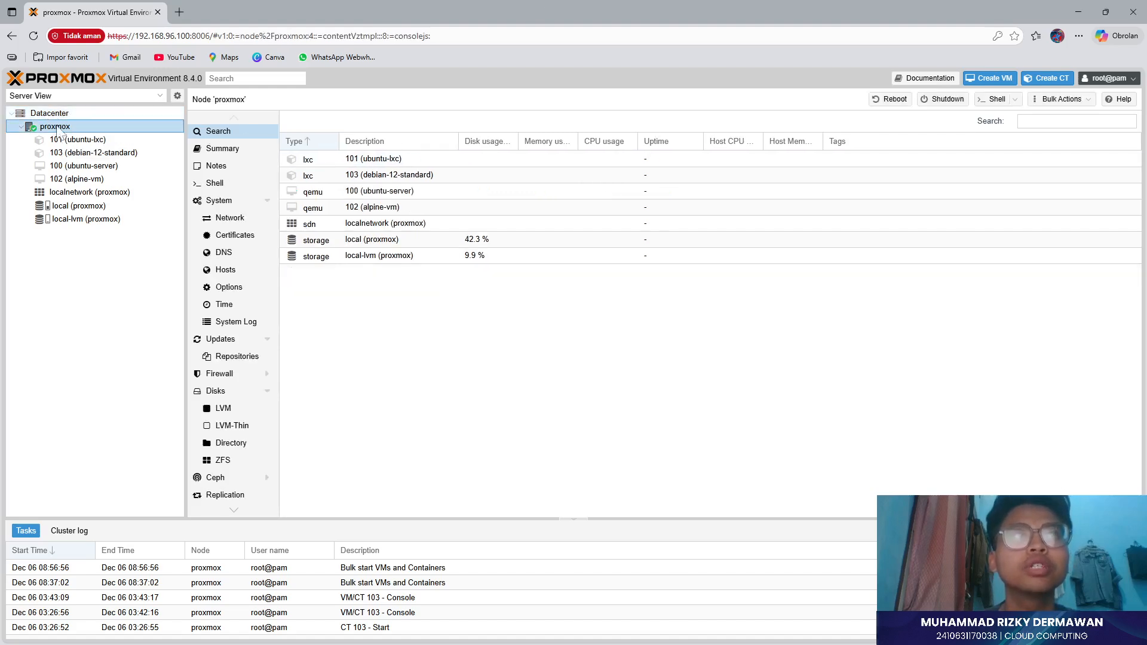
{"action": "left_click", "coordinate": [82, 209]}
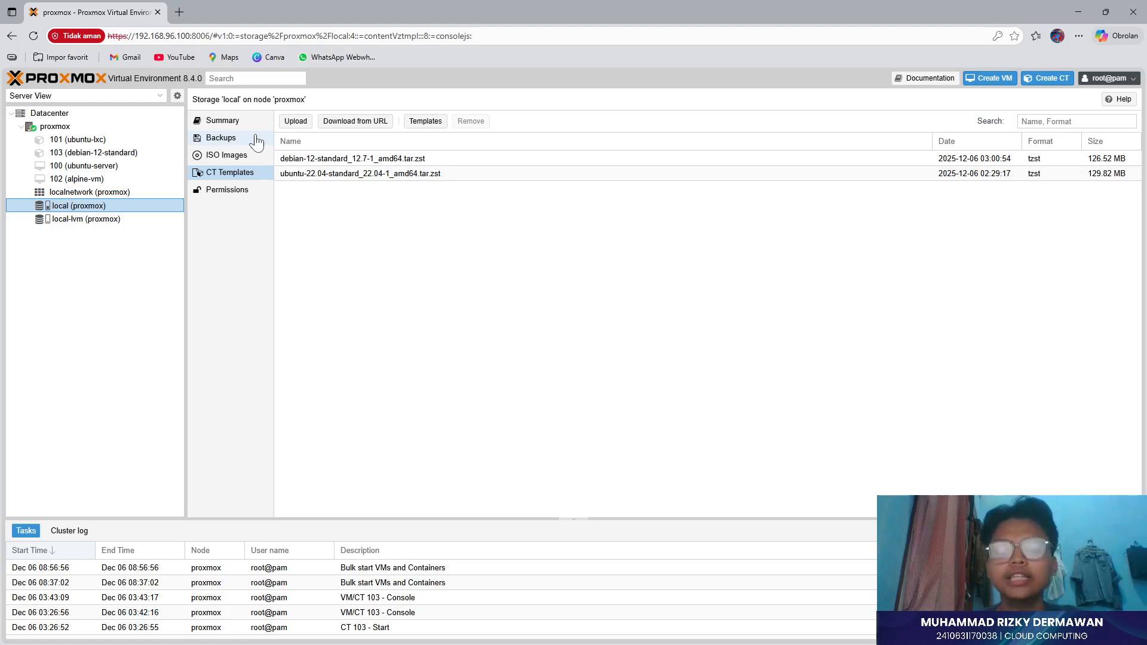
{"action": "left_click", "coordinate": [431, 124]}
{"action": "scroll", "coordinate": [445, 343], "scroll_direction": "down", "scroll_amount": 2}
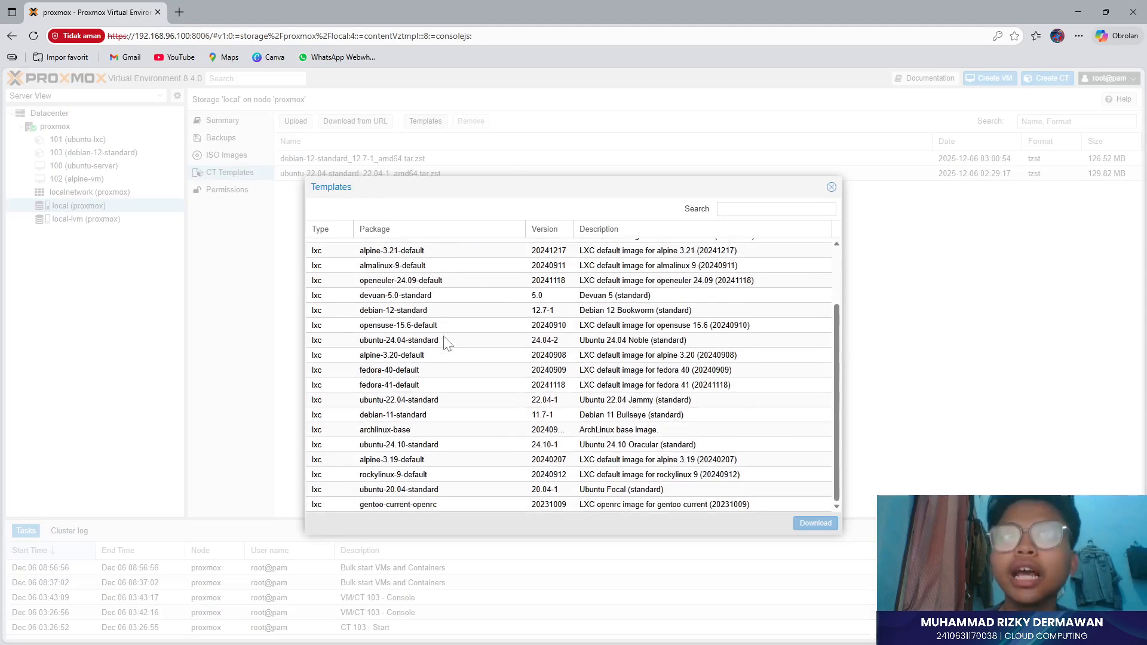
{"action": "scroll", "coordinate": [445, 344], "scroll_direction": "up", "scroll_amount": 2}
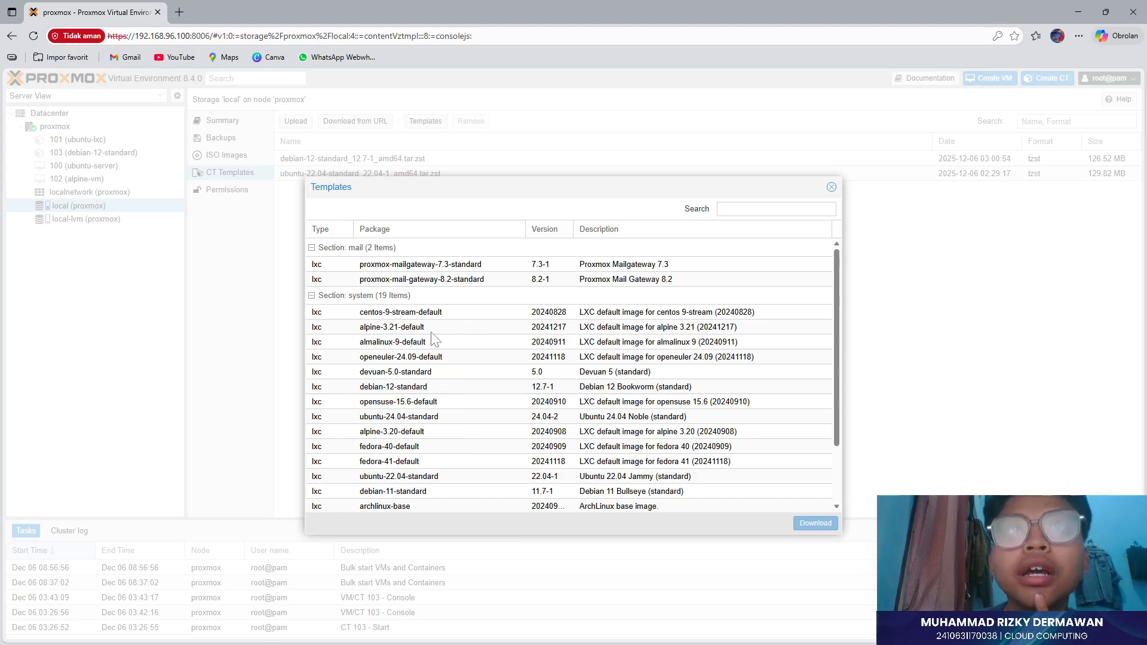
{"action": "scroll", "coordinate": [435, 339], "scroll_direction": "down", "scroll_amount": 2}
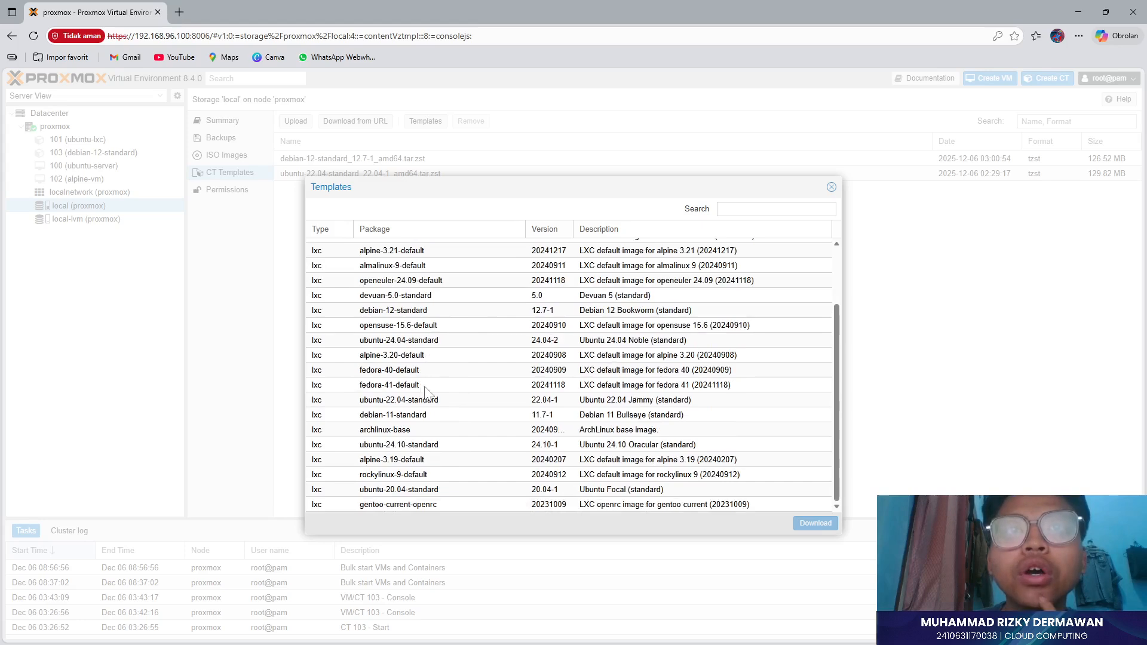
{"action": "left_click", "coordinate": [429, 418]}
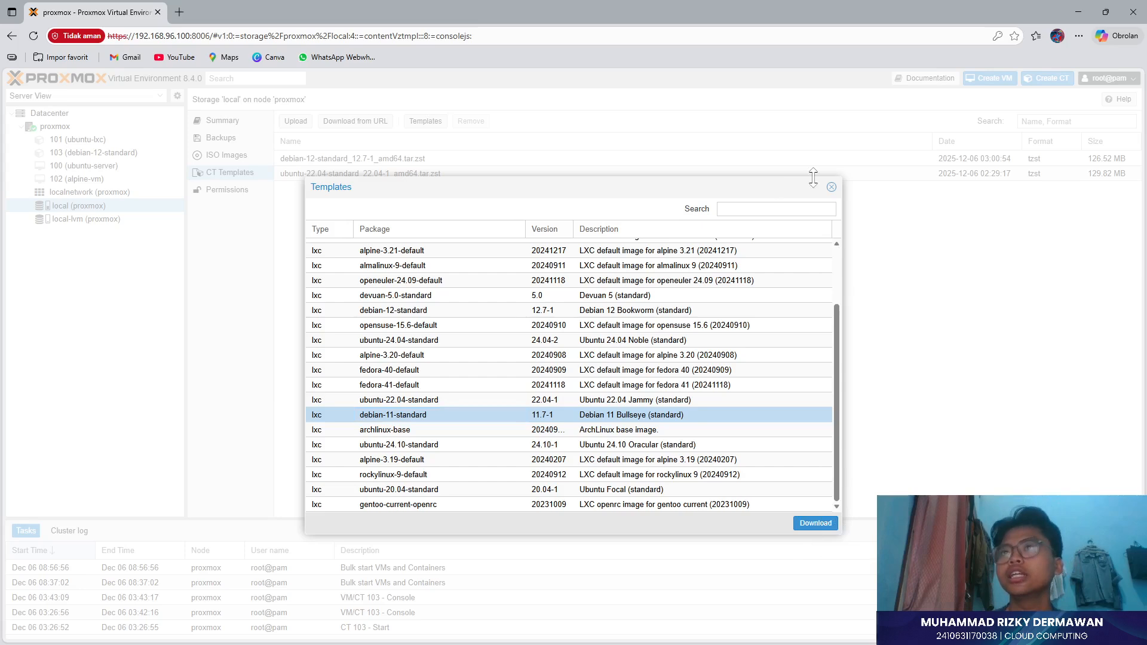
{"action": "left_click", "coordinate": [835, 188]}
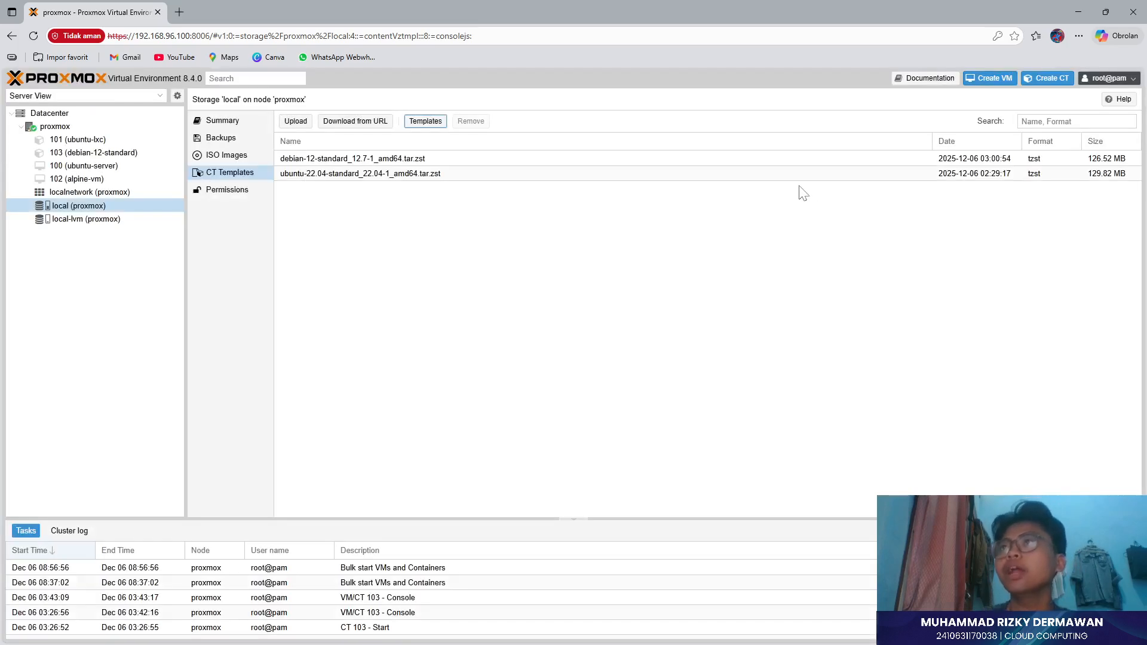
- Compare the consoles of containers 101 and 103 and VM 100, ending on container 101 (ubuntu-lxc)
{"action": "left_click", "coordinate": [515, 644]}
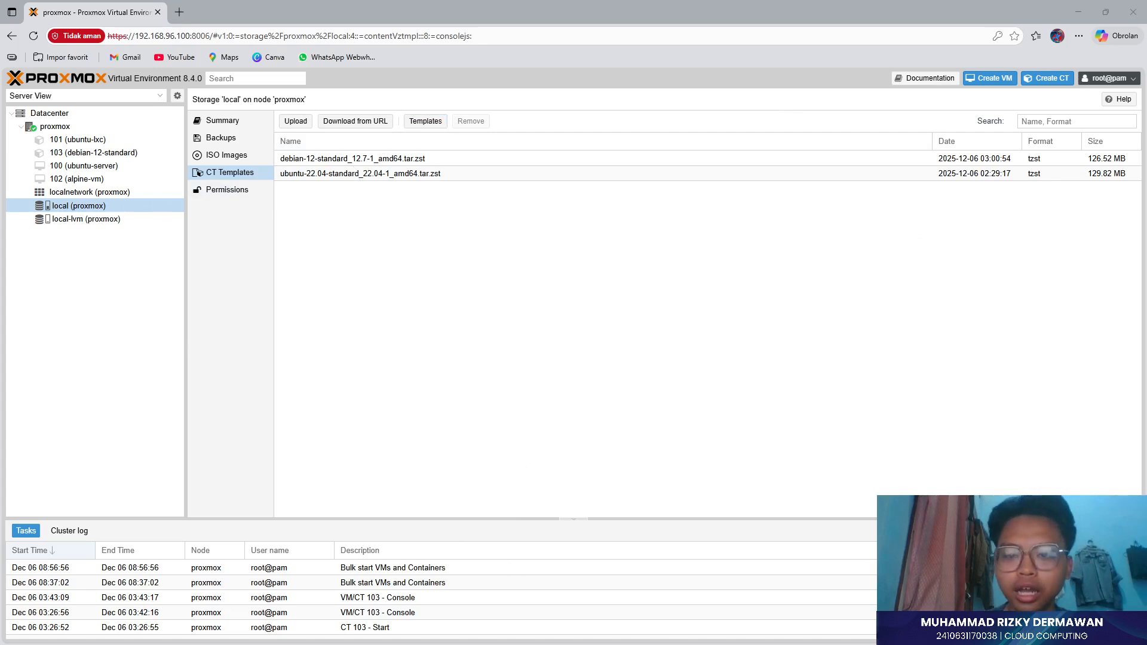
{"action": "left_click", "coordinate": [84, 139]}
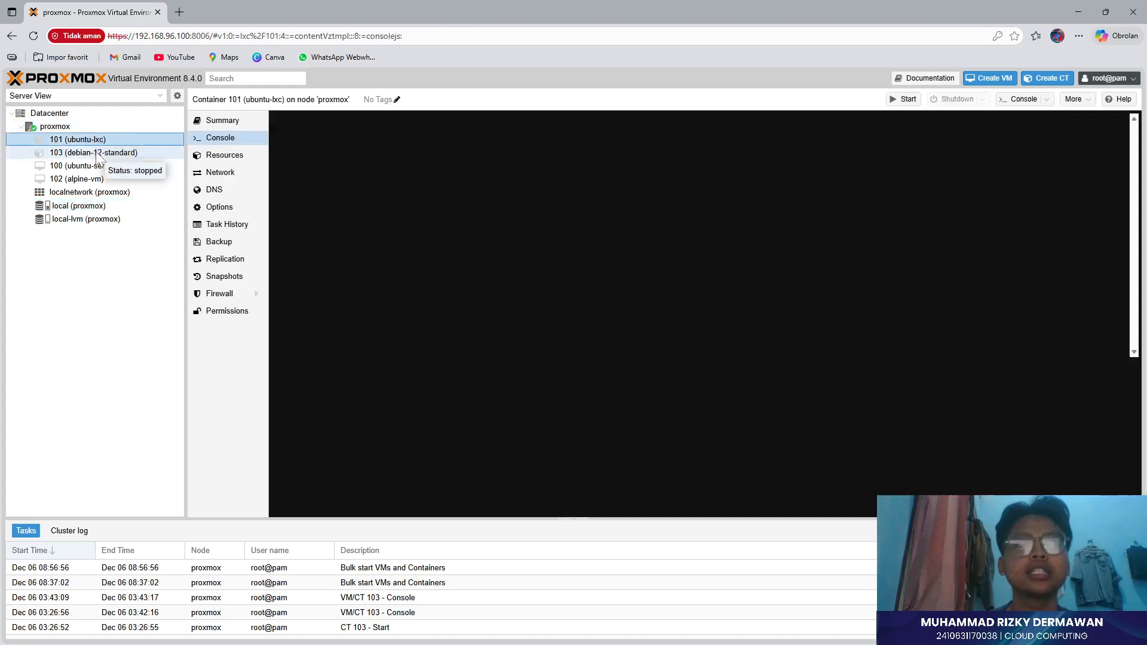
{"action": "left_click", "coordinate": [97, 154]}
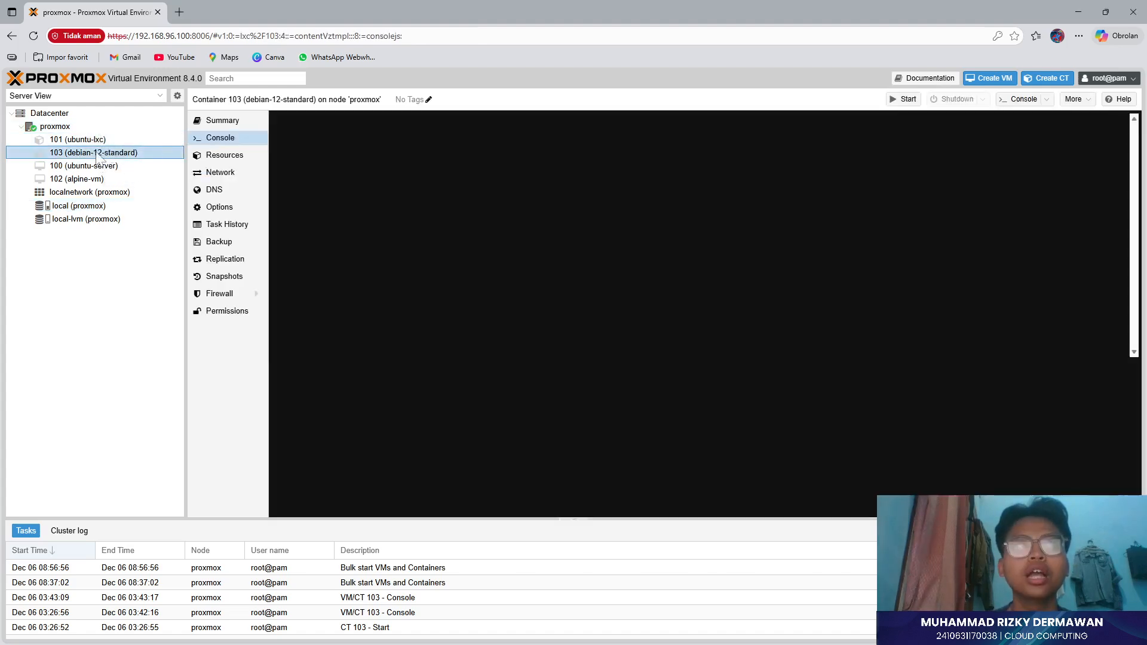
{"action": "left_click", "coordinate": [122, 166]}
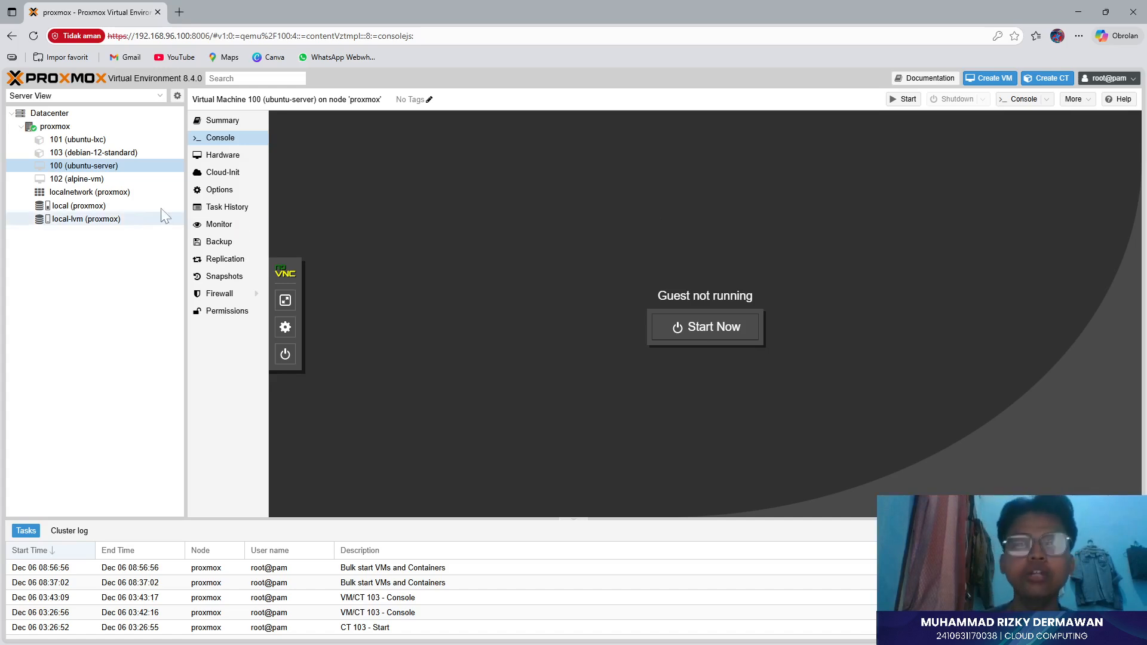
{"action": "left_click", "coordinate": [102, 152]}
{"action": "left_click", "coordinate": [99, 142]}
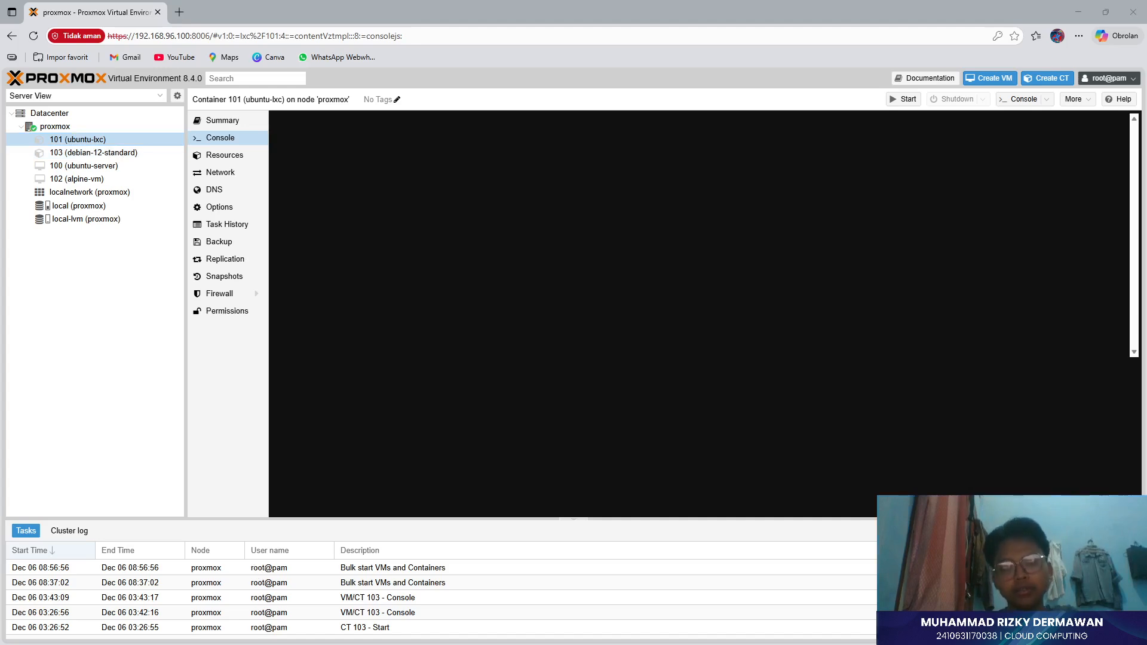
{"action": "left_click", "coordinate": [486, 235]}
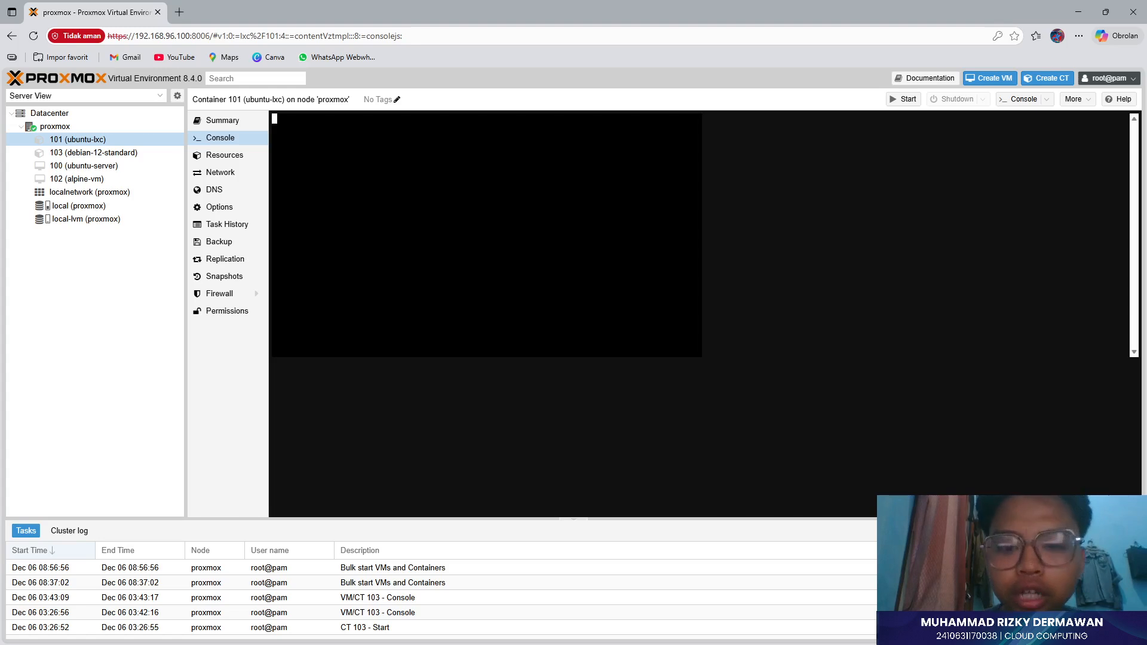
{"action": "left_click", "coordinate": [88, 154]}
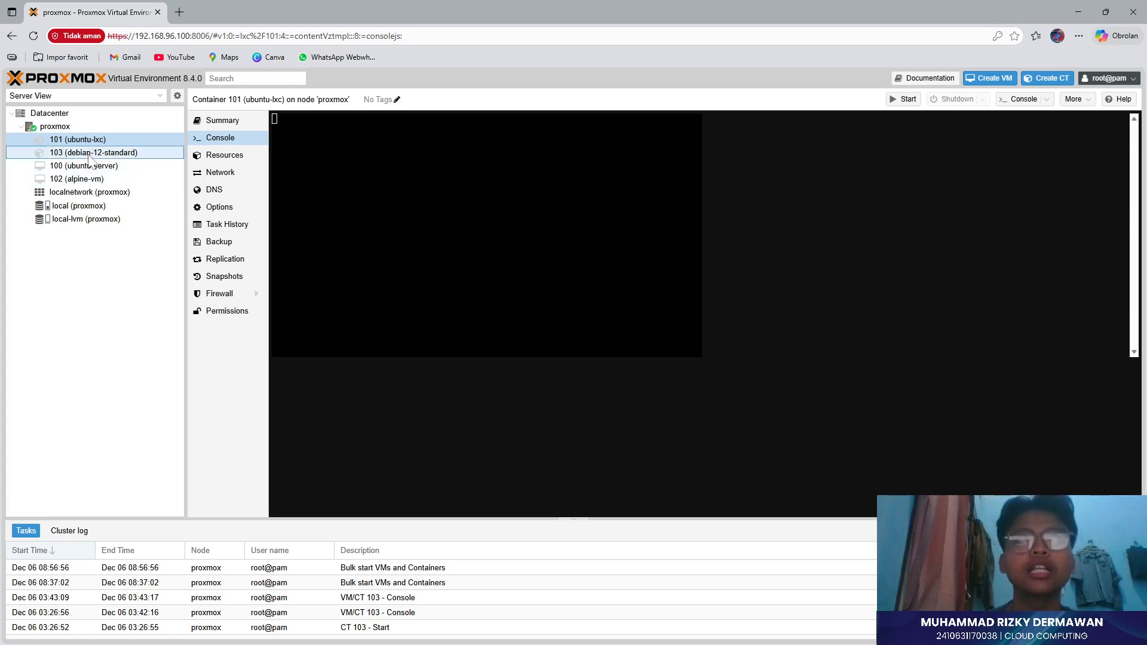
{"action": "key", "text": "Down"}
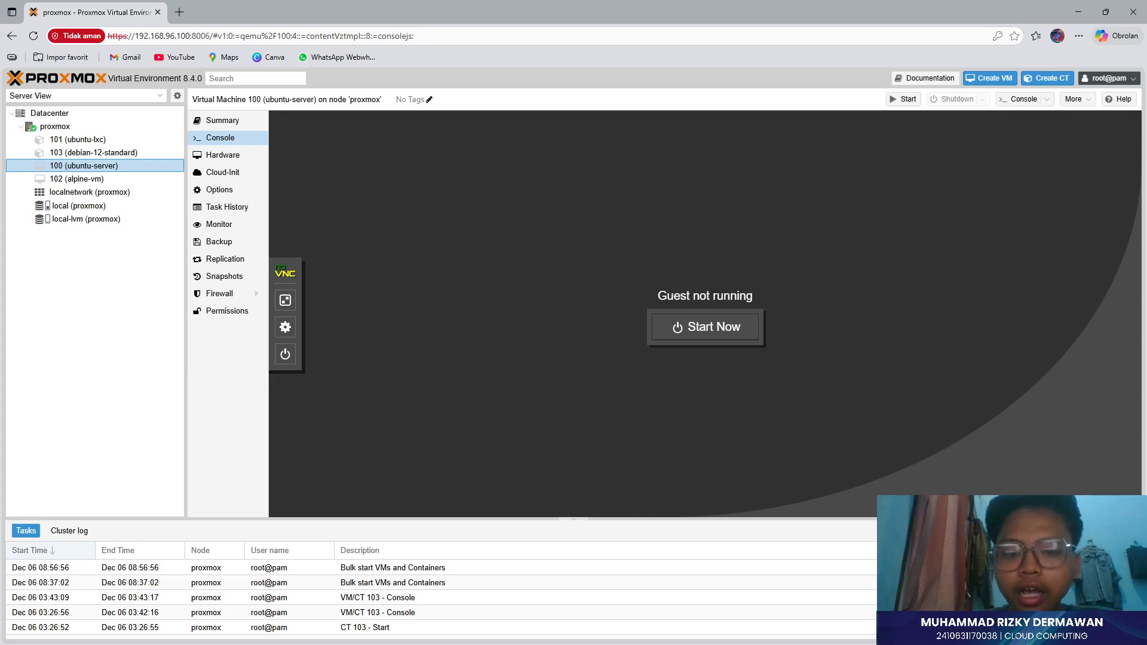
{"action": "key", "text": "alt+Tab"}
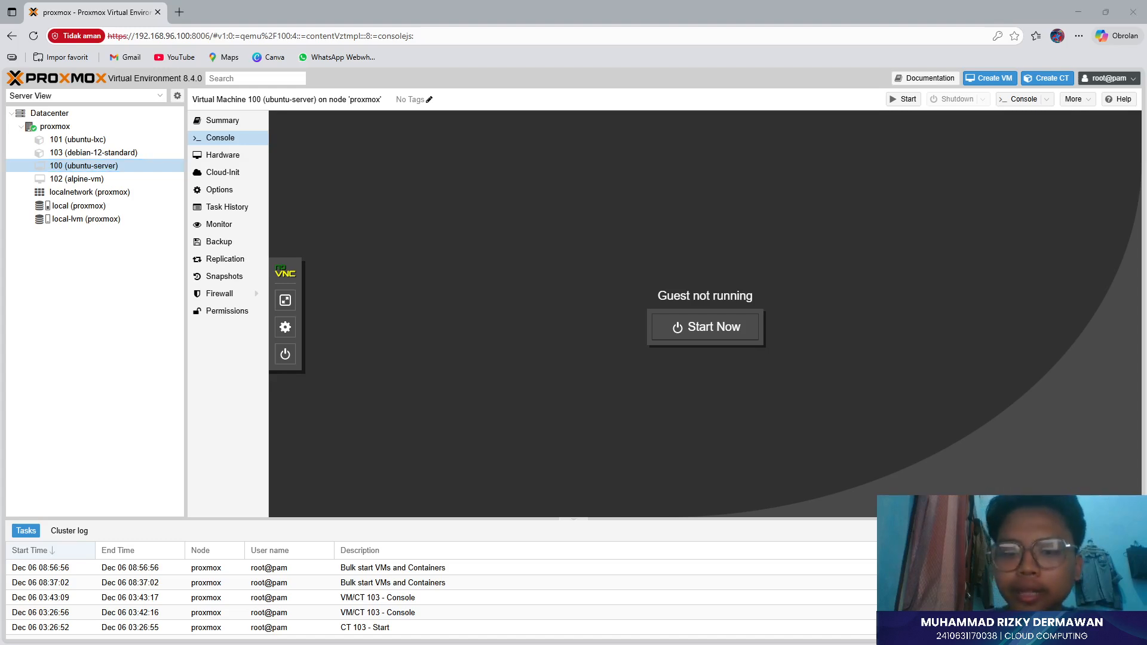
{"action": "key", "text": "alt+Tab"}
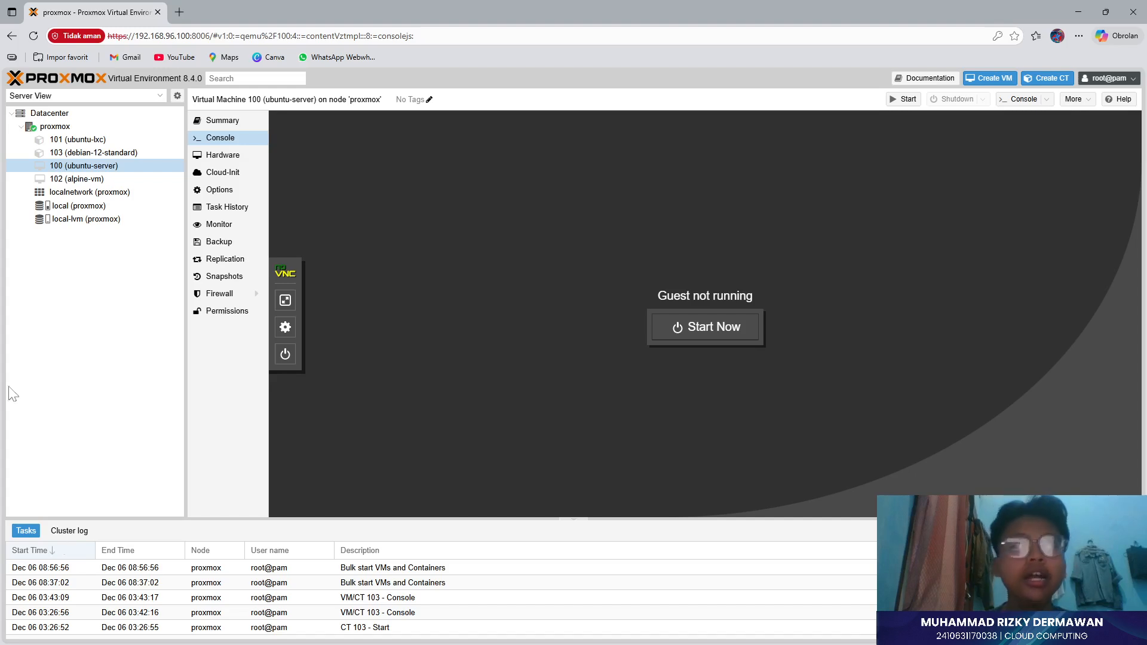
{"action": "left_click", "coordinate": [57, 141]}
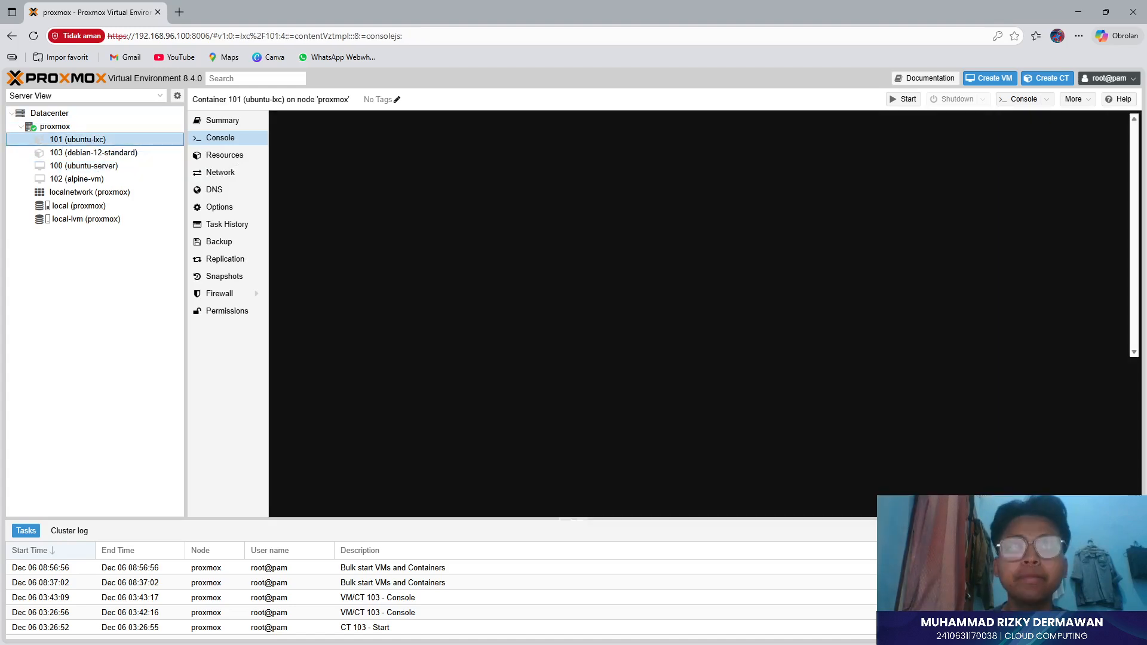
- Start container 101 from its console page, dismissing the 'already running' error, to reach the Ubuntu 22.04 login
{"action": "left_click", "coordinate": [56, 129]}
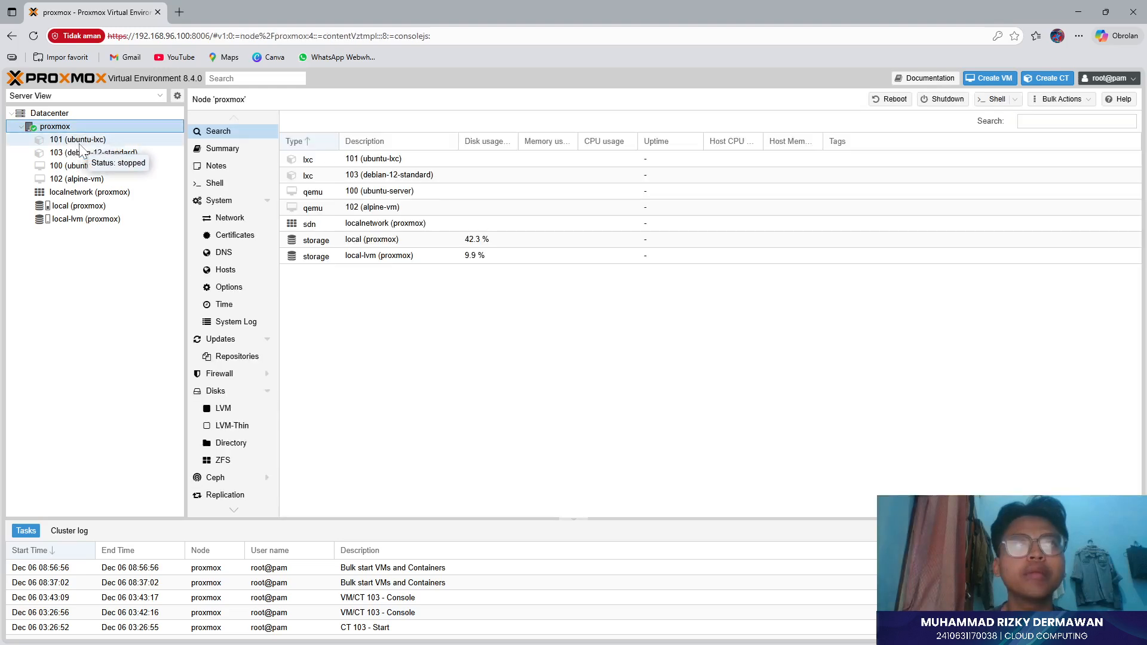
{"action": "left_click", "coordinate": [60, 140]}
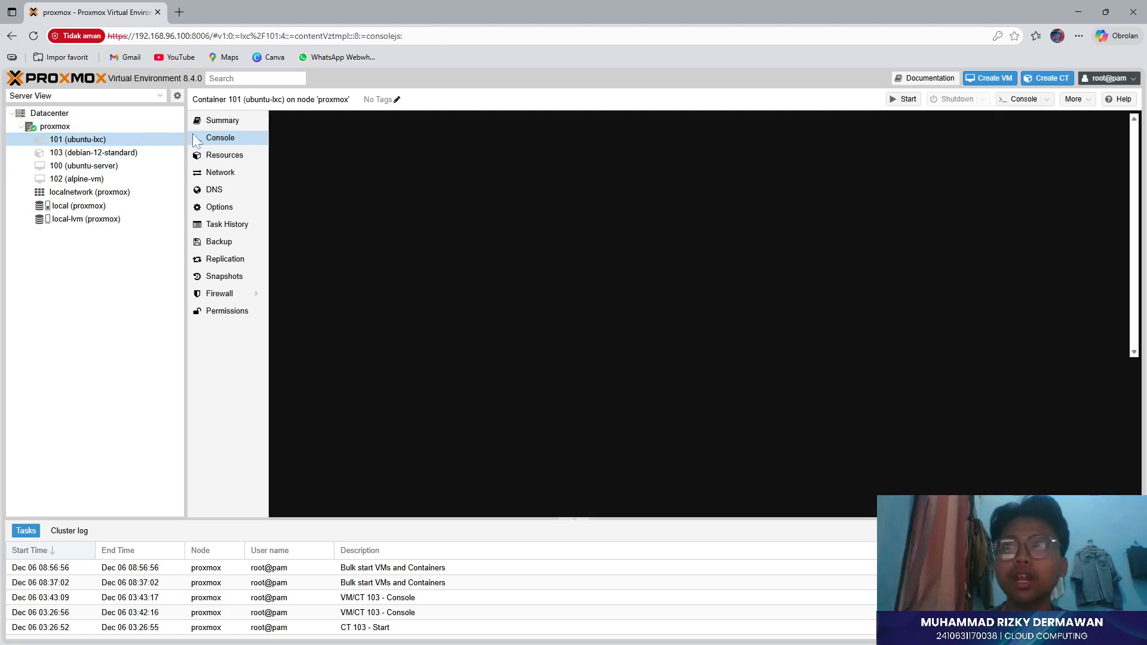
{"action": "left_click", "coordinate": [906, 101]}
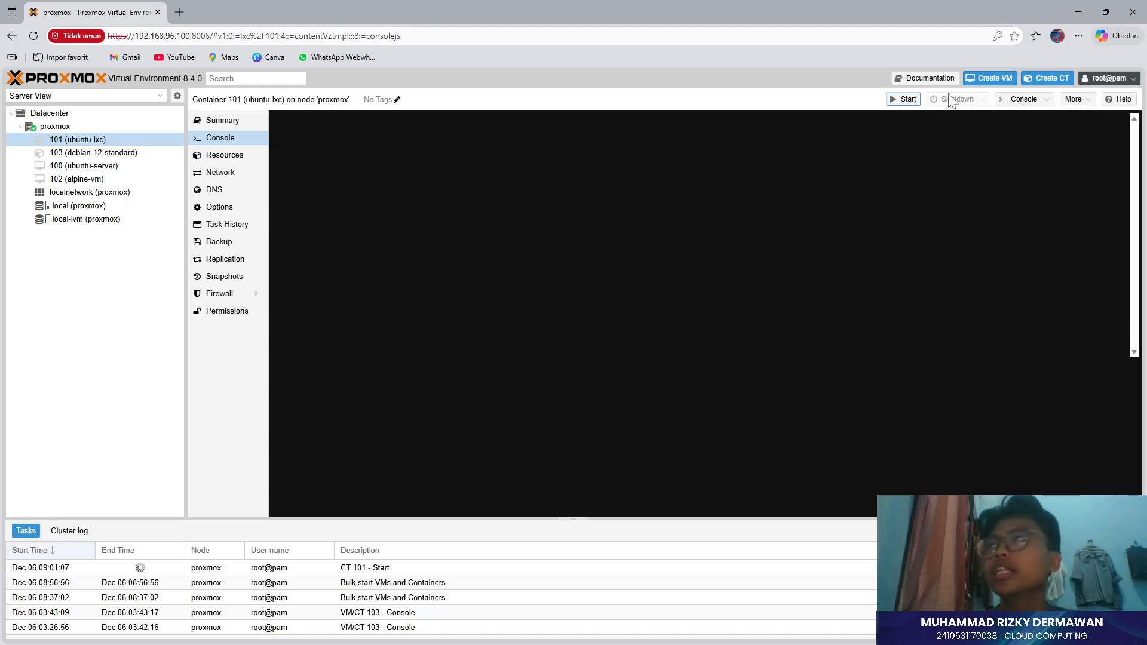
{"action": "left_click", "coordinate": [897, 100]}
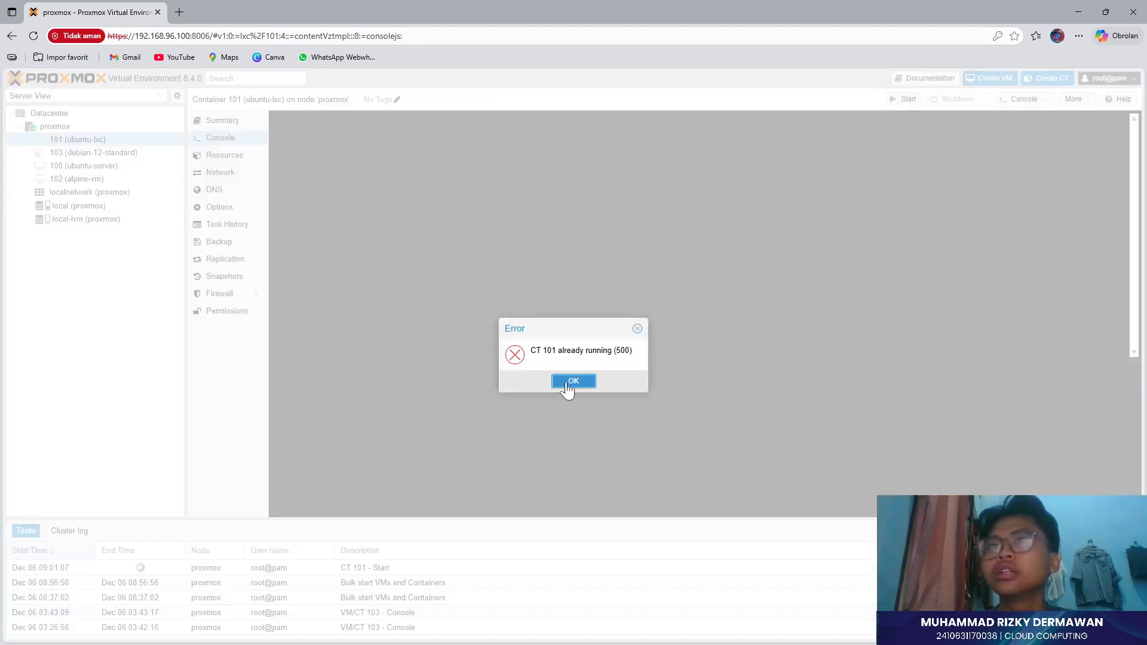
{"action": "left_click", "coordinate": [568, 381]}
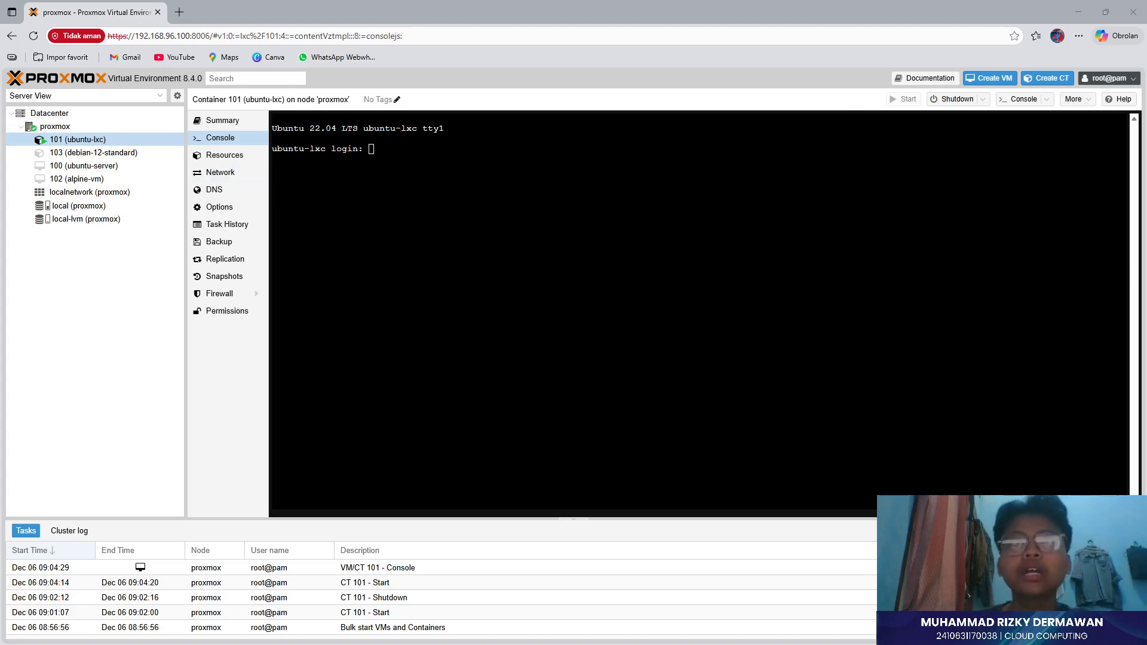
- Log in to container 101 as root with its password, then switch to container 103's console
{"action": "left_click", "coordinate": [371, 149]}
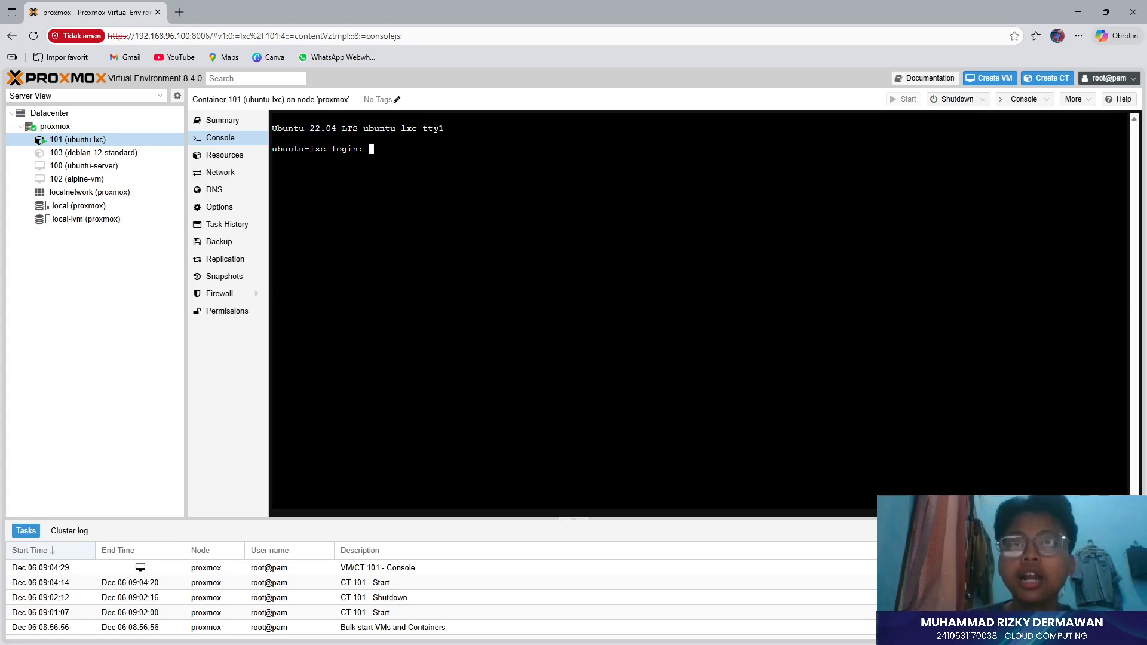
{"action": "type", "text": "root"}
{"action": "key", "text": "Return"}
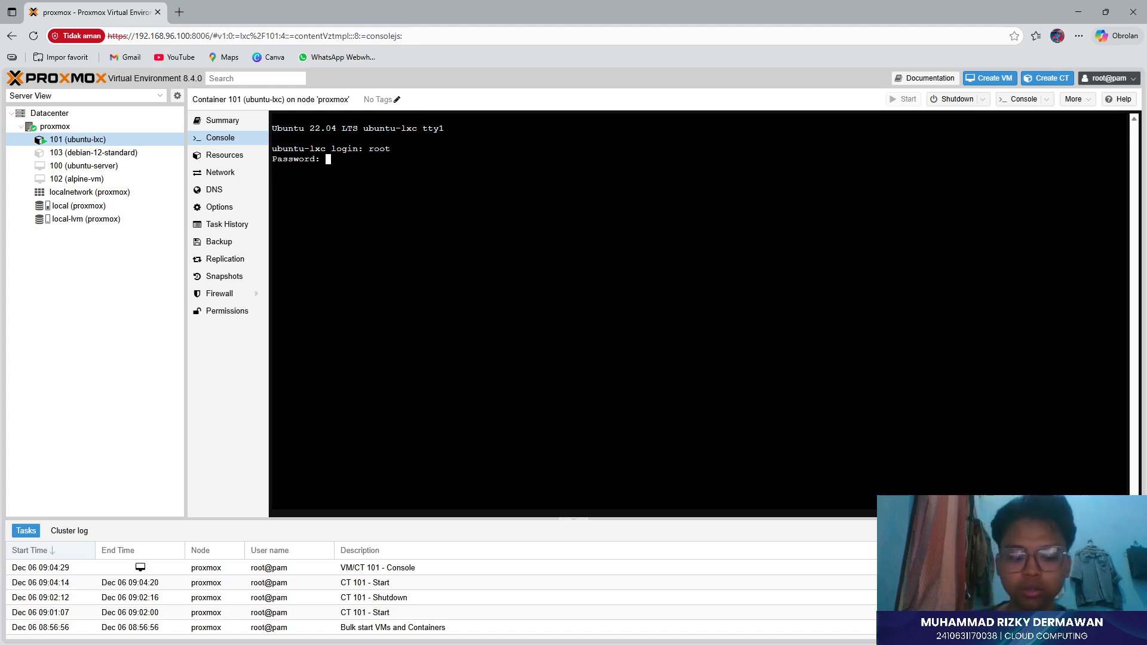
{"action": "key", "text": "Return"}
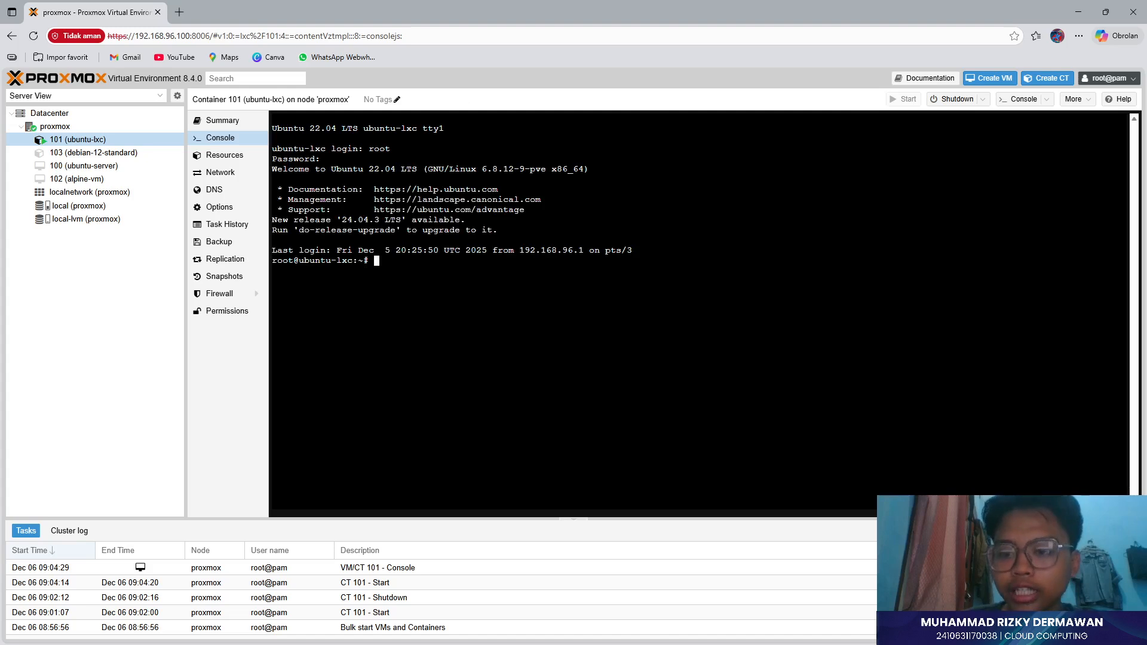
{"action": "left_click", "coordinate": [120, 153]}
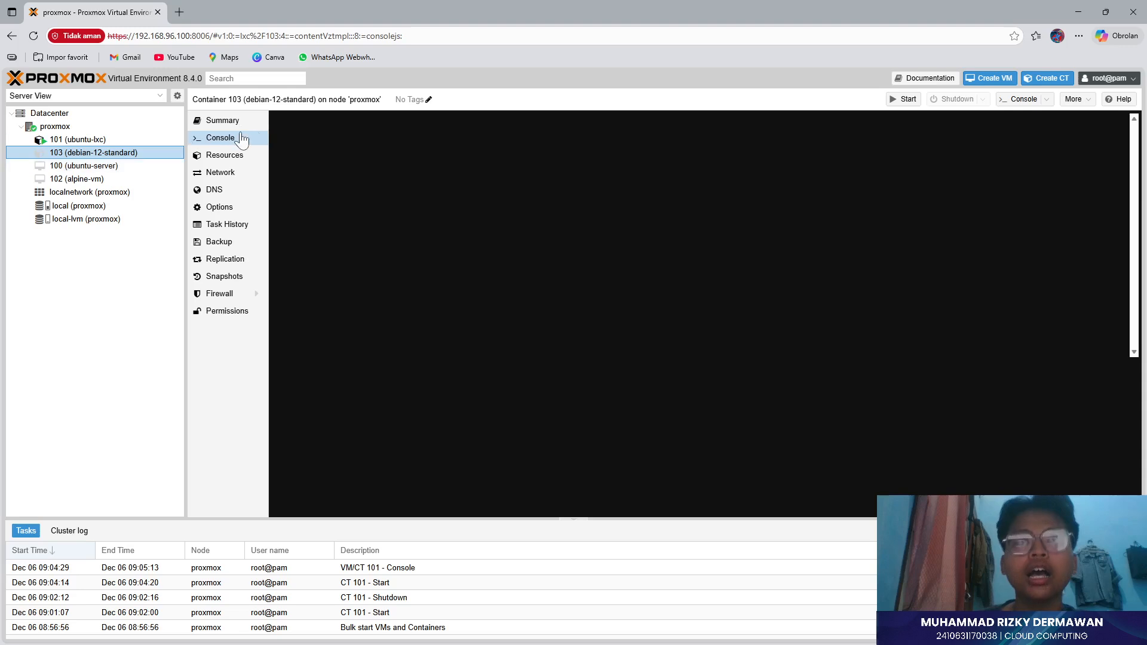
- Inspect container 103's resources: memory, cores, root disk and swap
{"action": "left_click", "coordinate": [222, 138]}
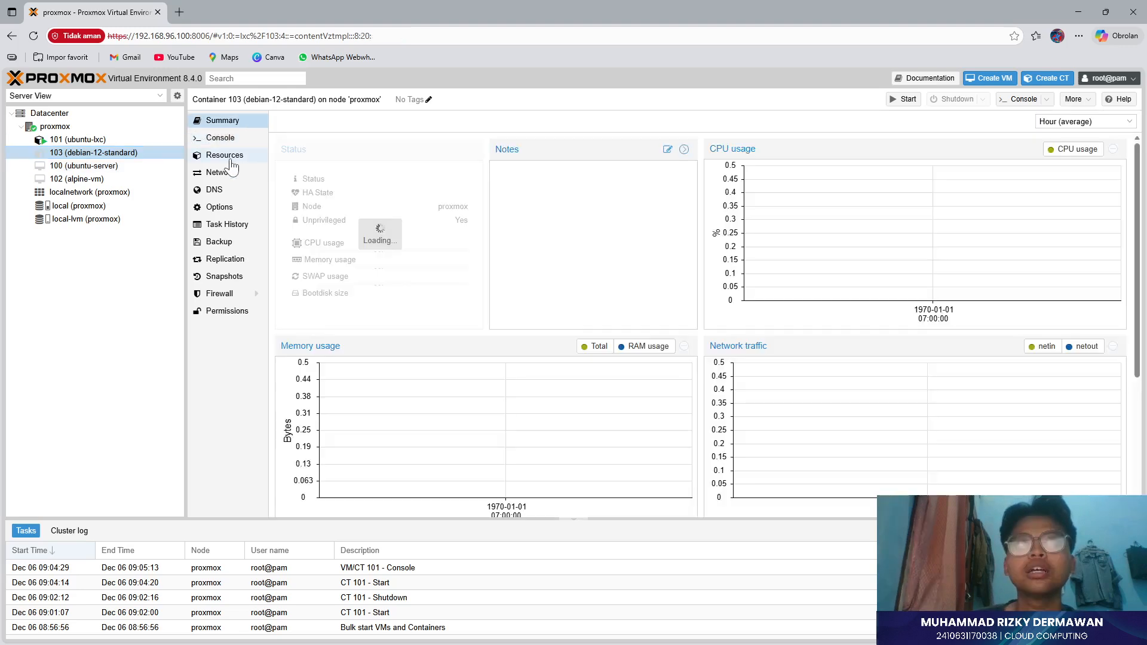
{"action": "left_click", "coordinate": [227, 157]}
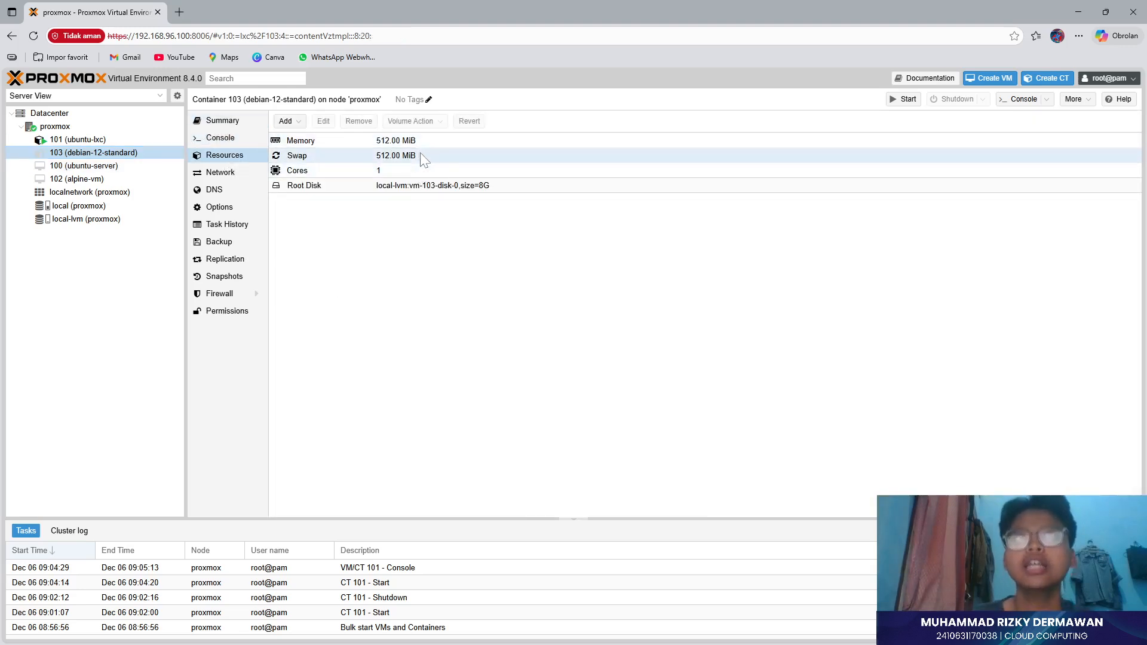
{"action": "left_click", "coordinate": [359, 173]}
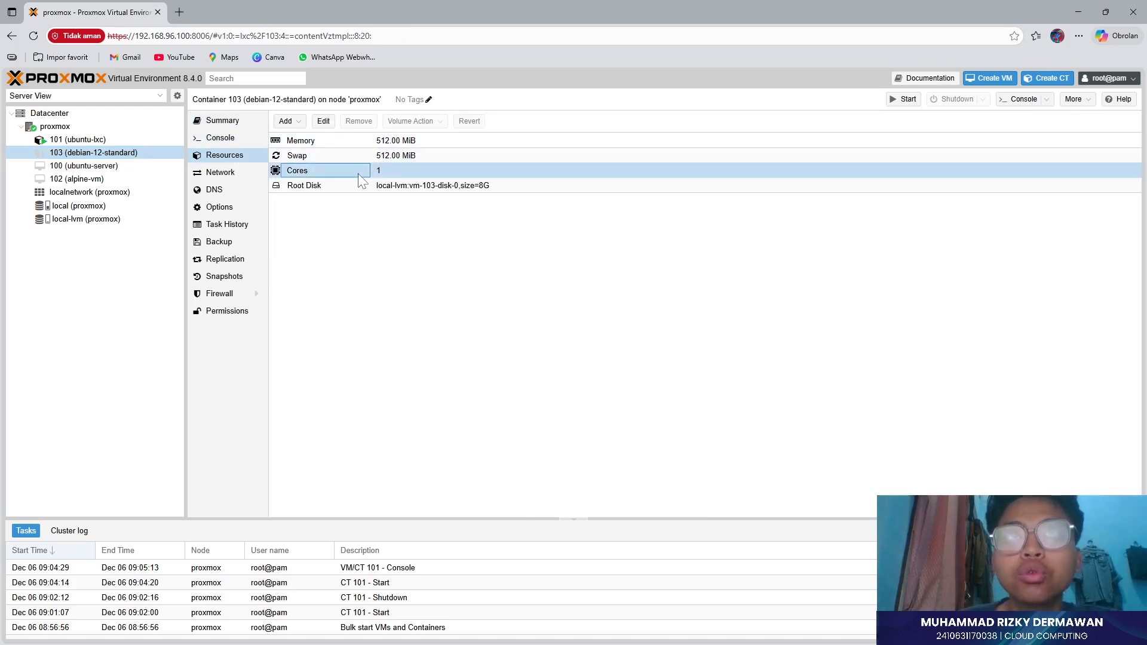
{"action": "left_click", "coordinate": [413, 187]}
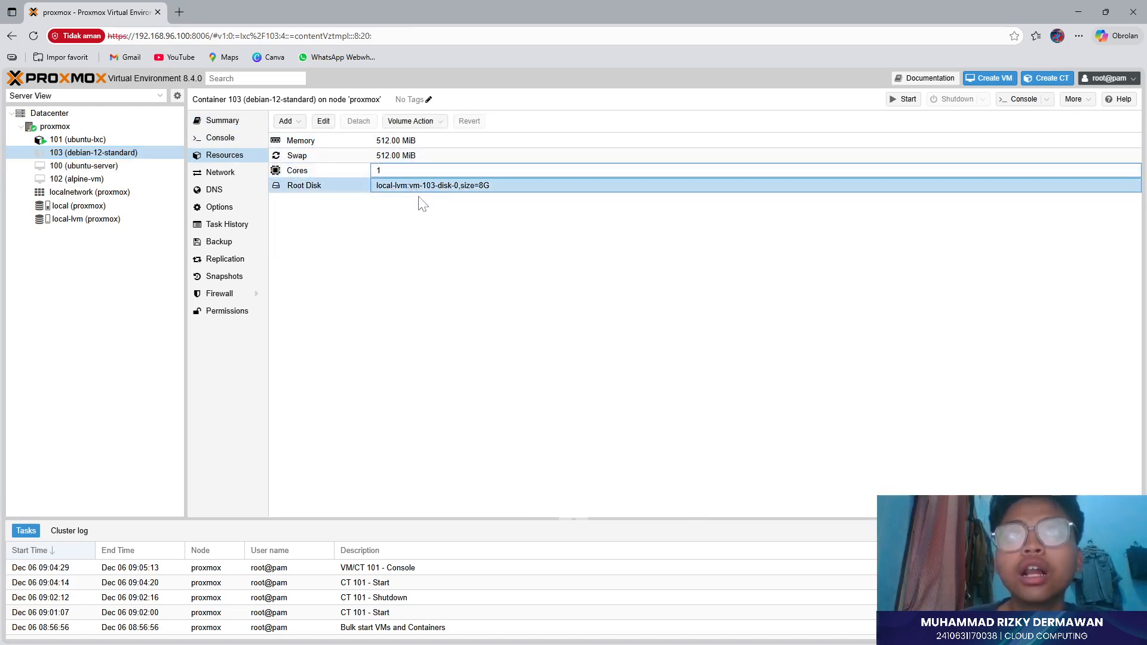
{"action": "left_click", "coordinate": [417, 158]}
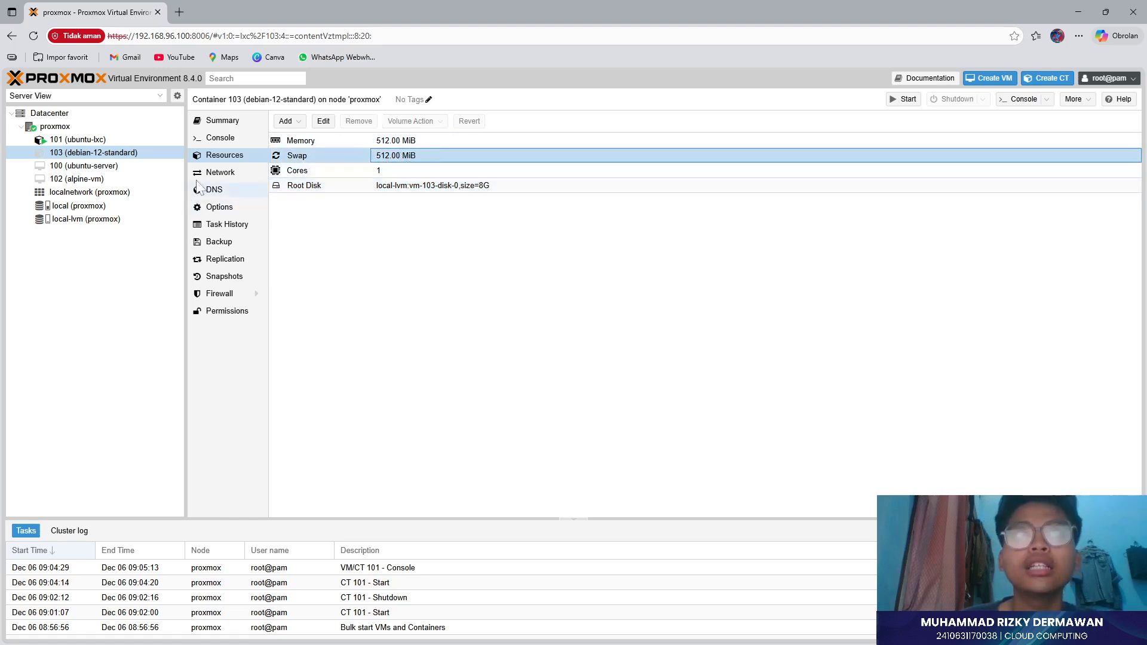
- Browse container 103's network (net0), DNS, options, task history, snapshots and replication pages, ending on Console
{"action": "left_click", "coordinate": [221, 172]}
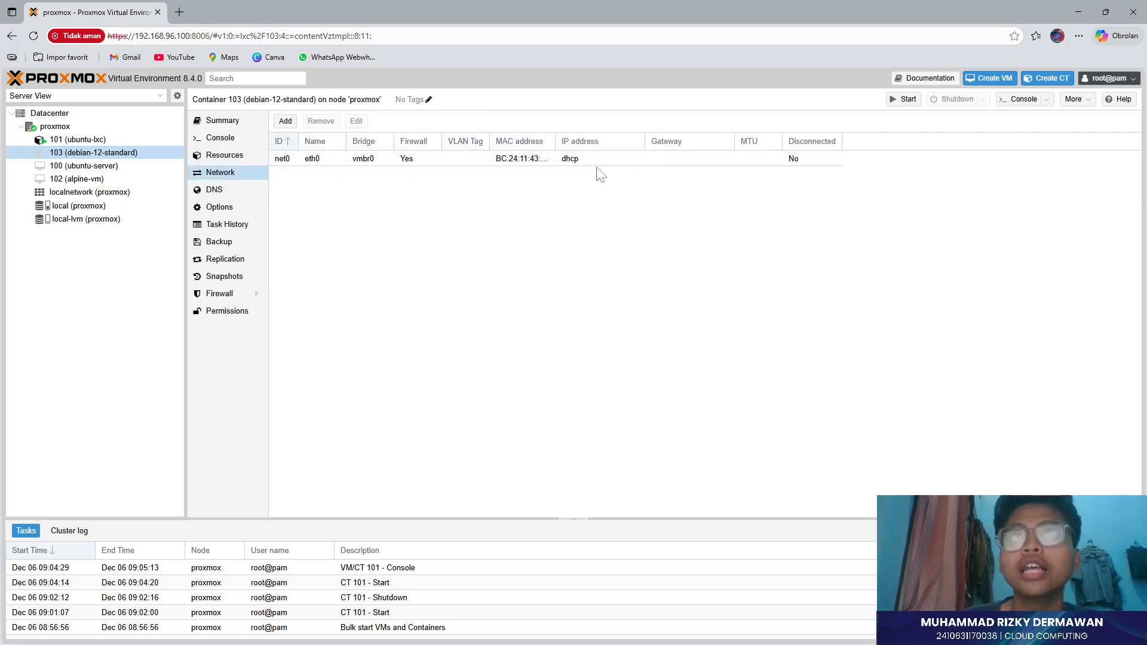
{"action": "left_click", "coordinate": [583, 160]}
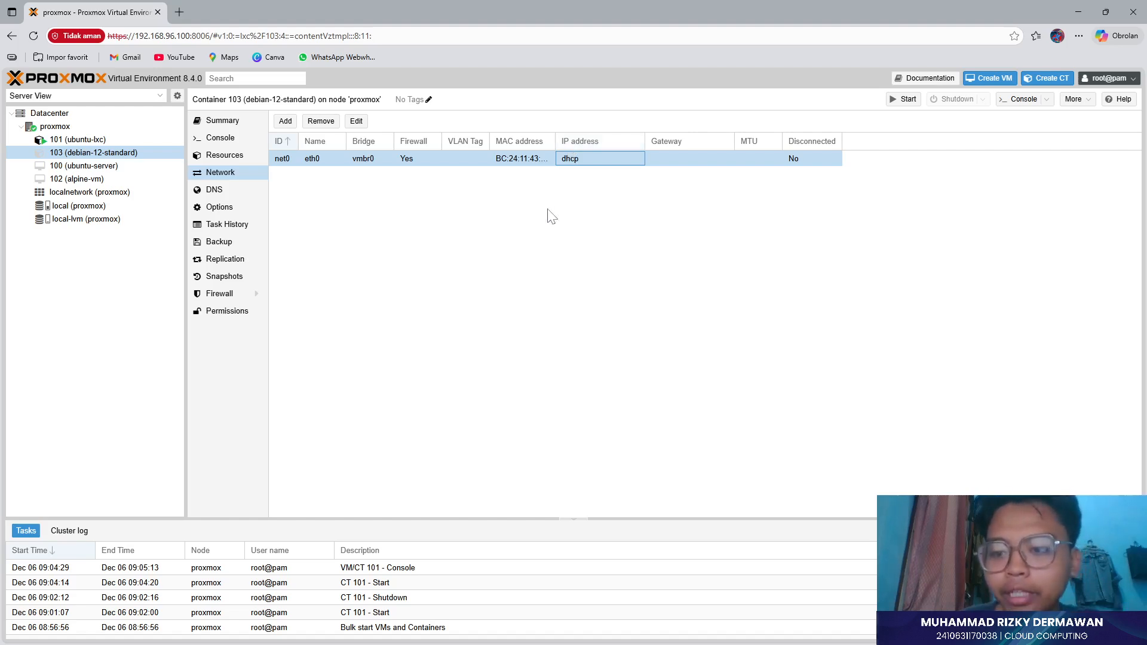
{"action": "left_click", "coordinate": [222, 189]}
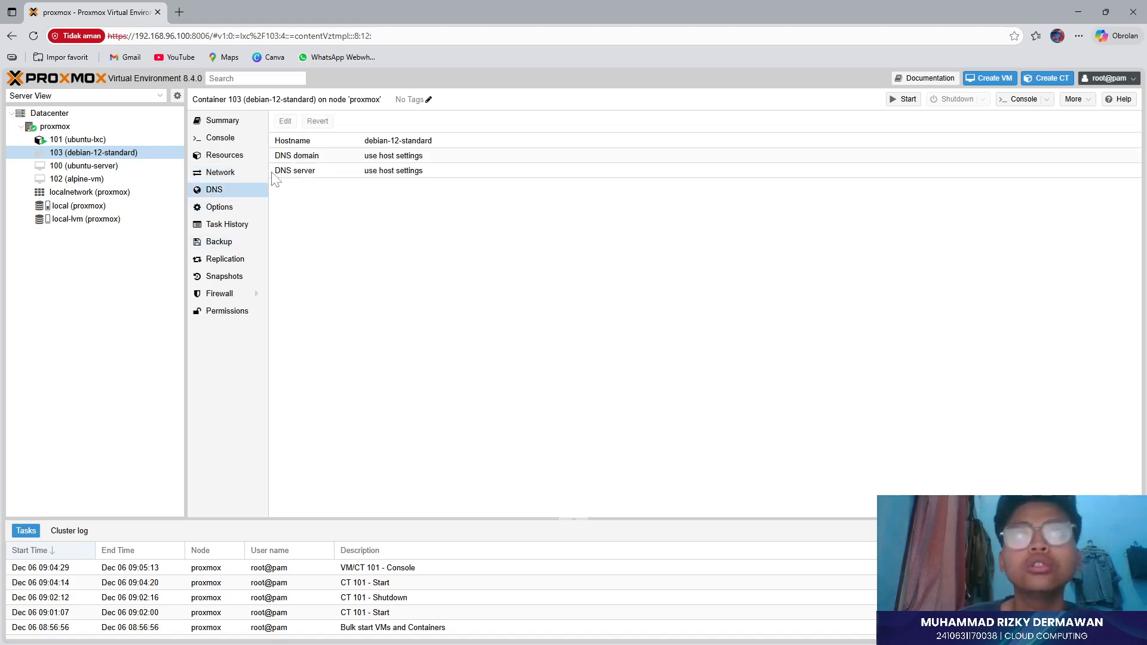
{"action": "left_click", "coordinate": [248, 208]}
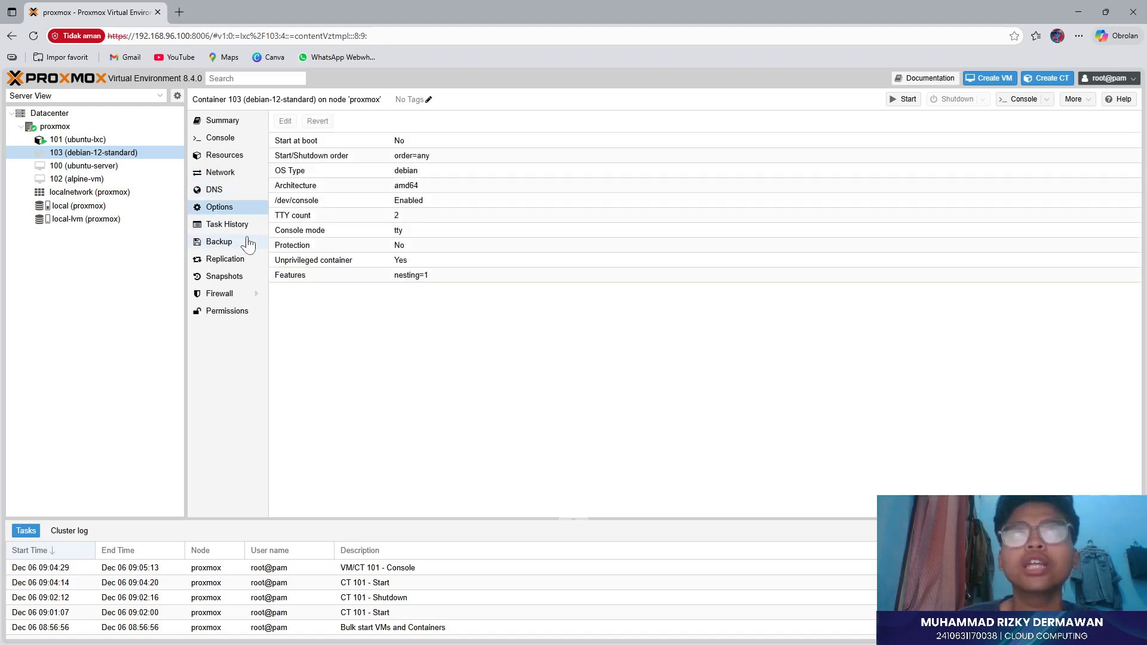
{"action": "left_click", "coordinate": [236, 227]}
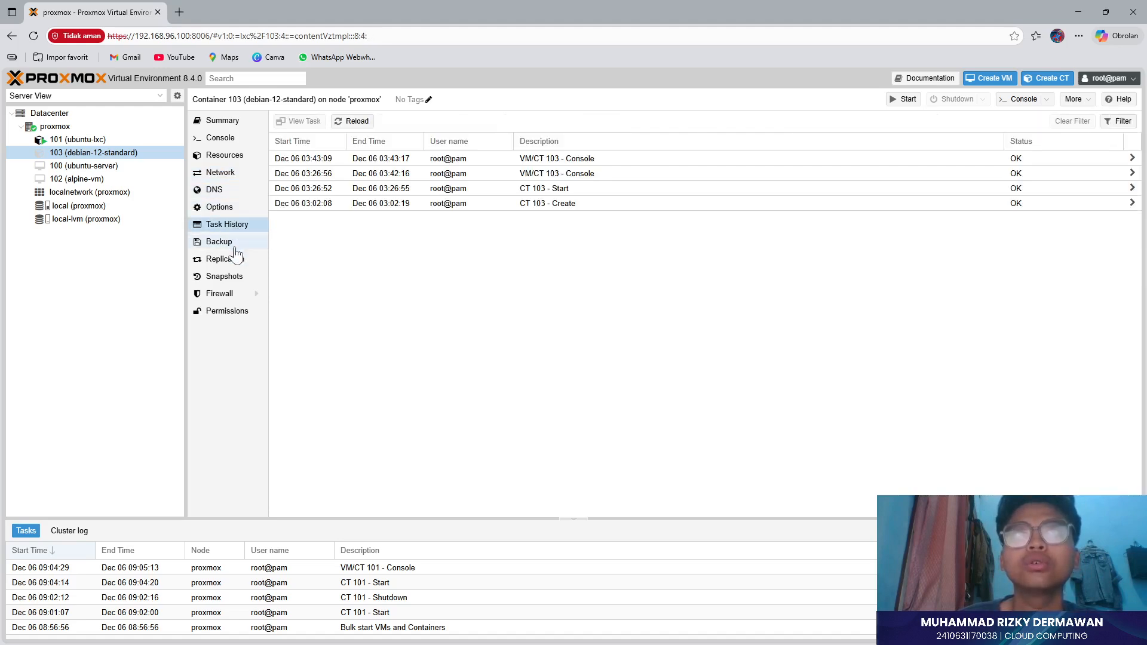
{"action": "left_click", "coordinate": [232, 278]}
{"action": "left_click", "coordinate": [226, 259]}
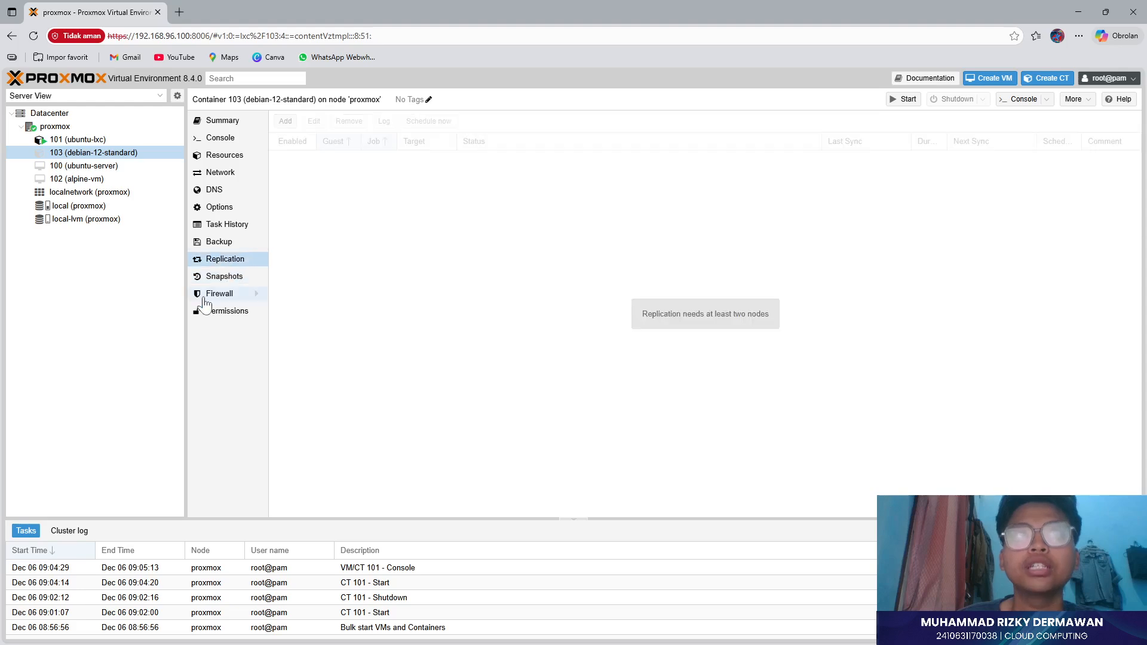
{"action": "left_click", "coordinate": [222, 138]}
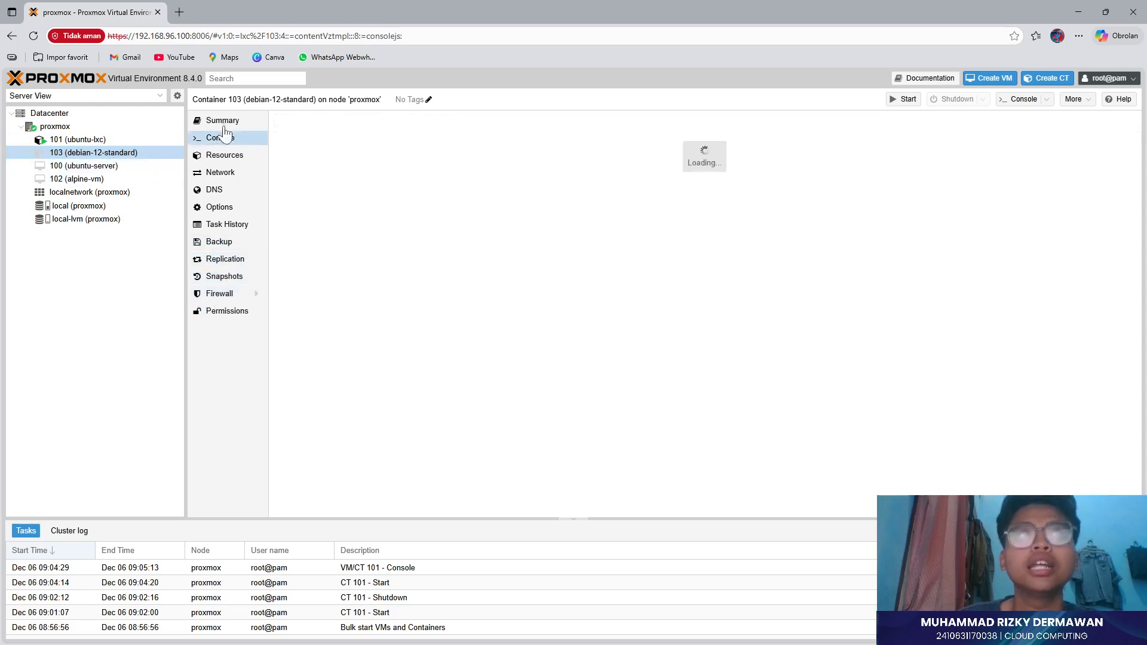
- Leave container 103's actions menu and open container 101's root shell console
{"action": "right_click", "coordinate": [92, 154]}
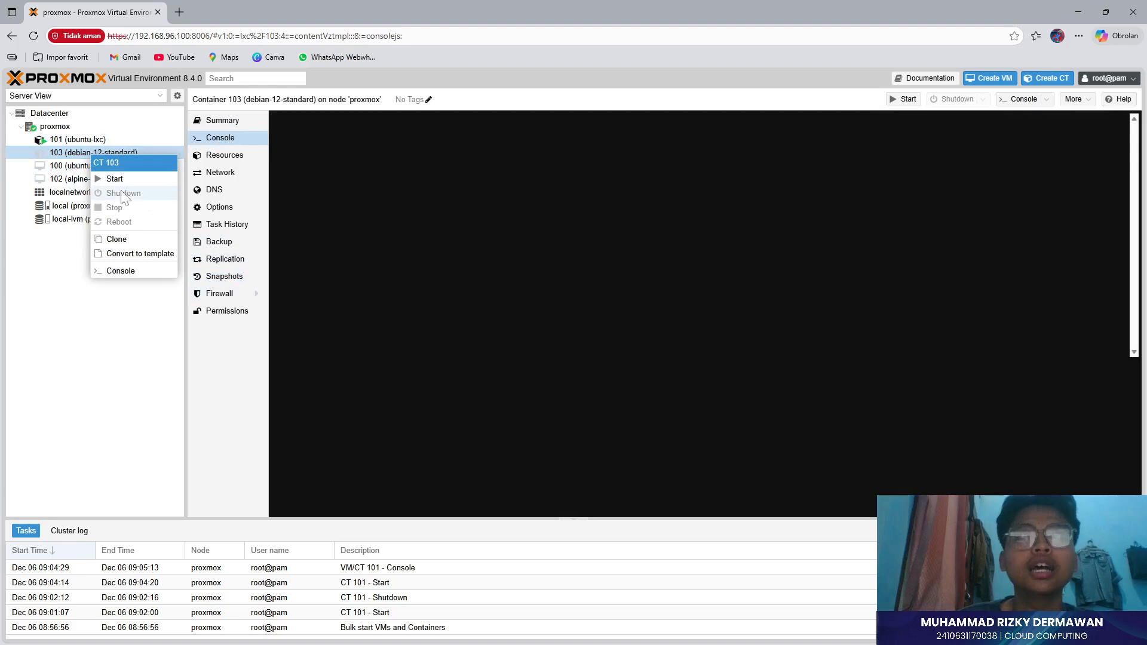
{"action": "key", "text": "Escape"}
{"action": "left_click", "coordinate": [120, 140]}
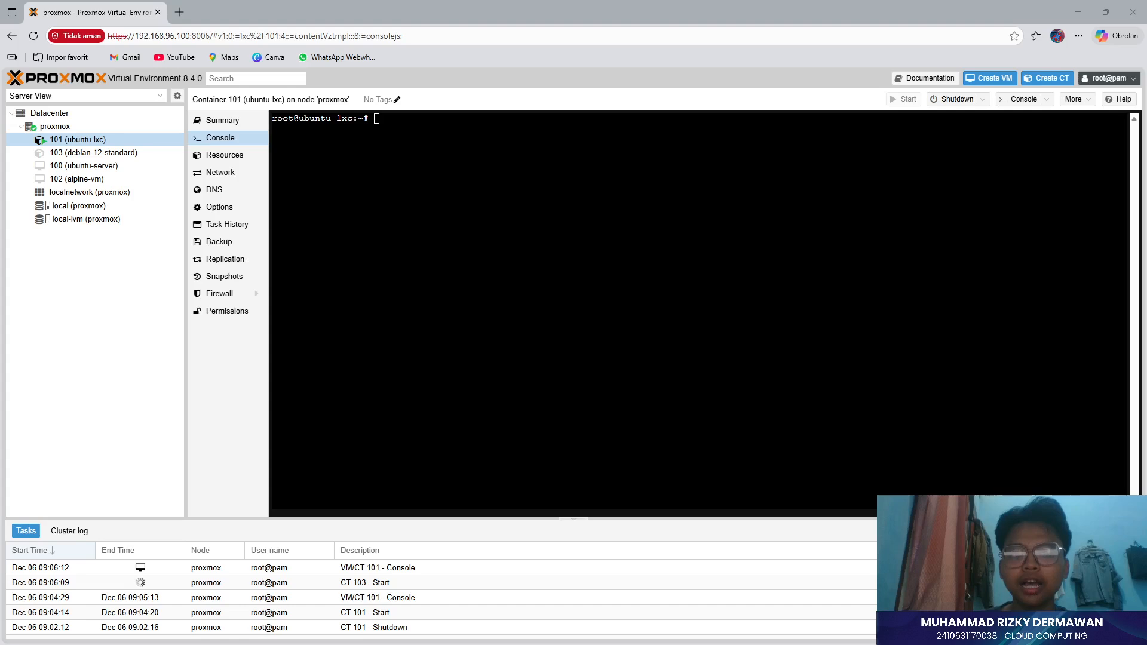
{"action": "left_click", "coordinate": [494, 191]}
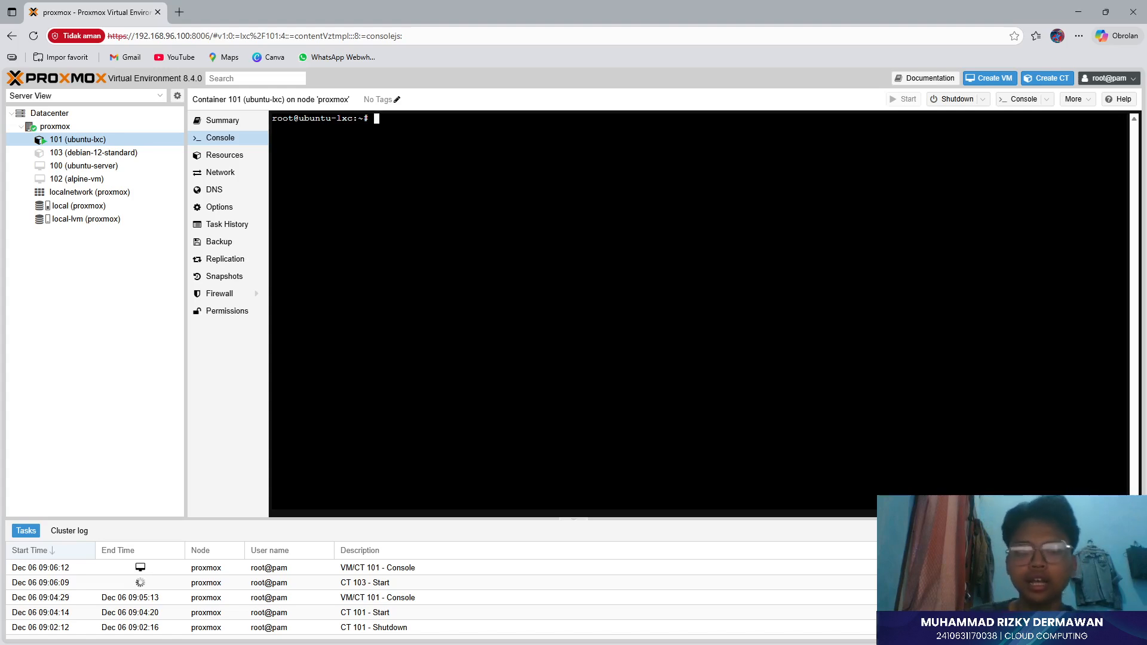
- Run apt update in container 101, then switch to container 103's console
{"action": "type", "text": "apt updat"}
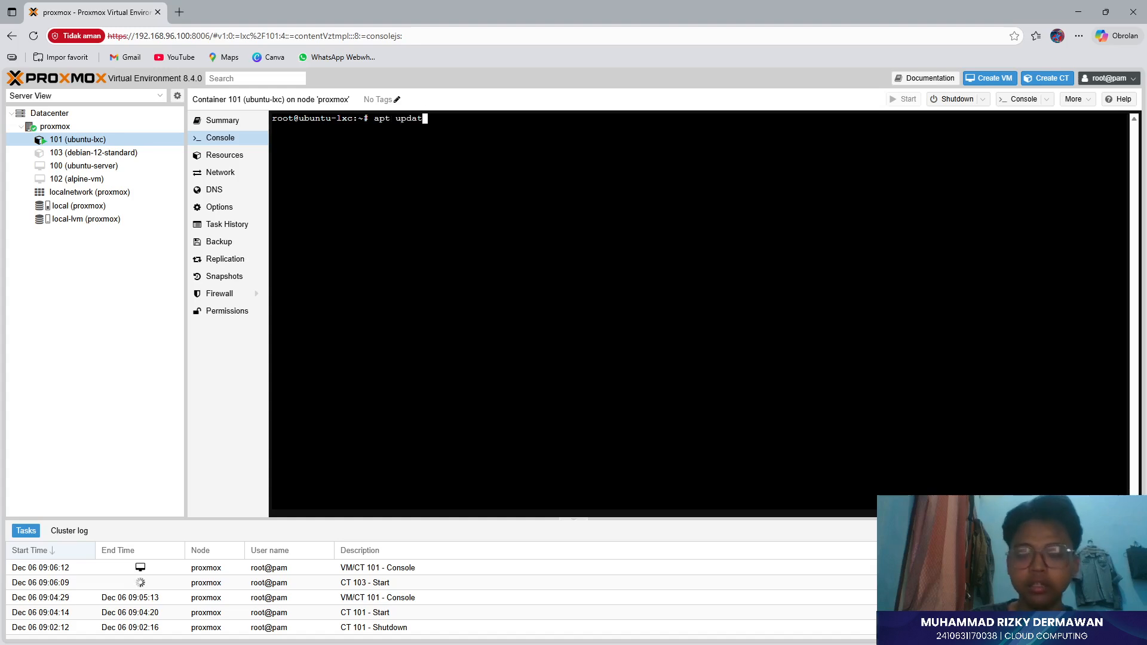
{"action": "type", "text": "e"}
{"action": "key", "text": "Return"}
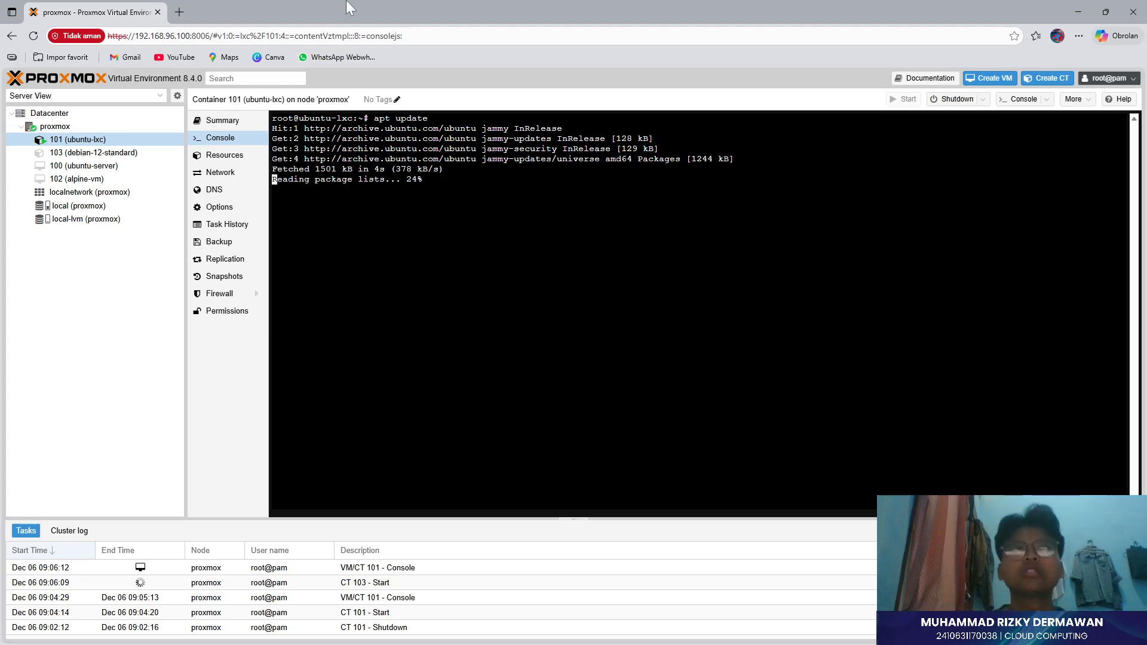
{"action": "left_click", "coordinate": [77, 153]}
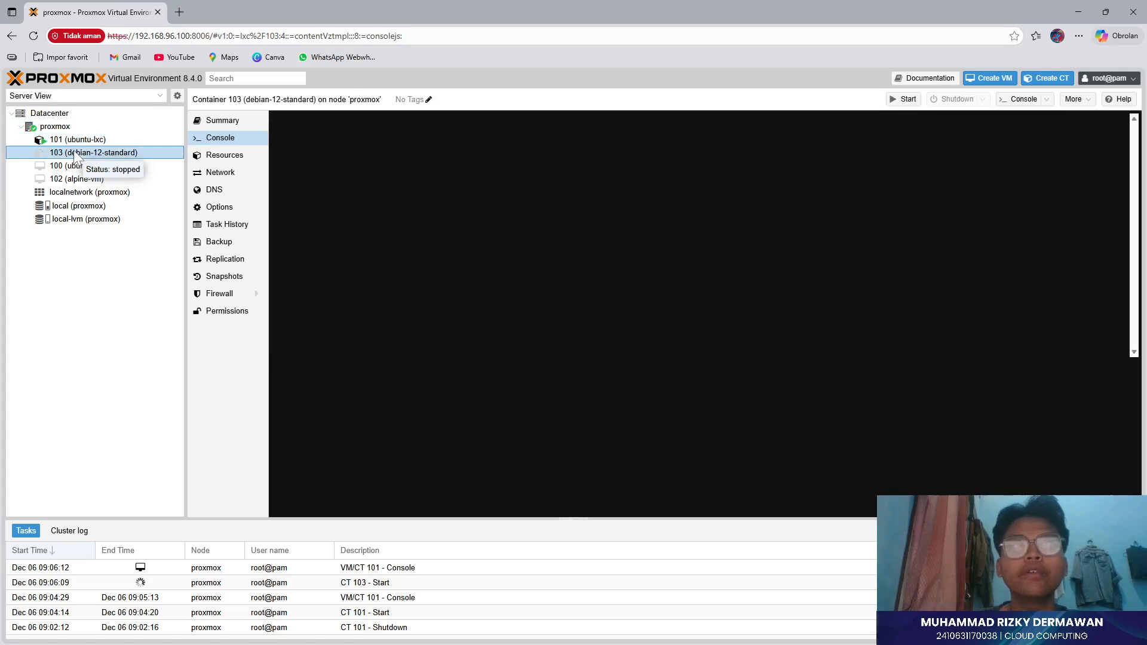
- Start container 103 from its context menu, return to container 101 and dismiss the already-running error
{"action": "right_click", "coordinate": [74, 150]}
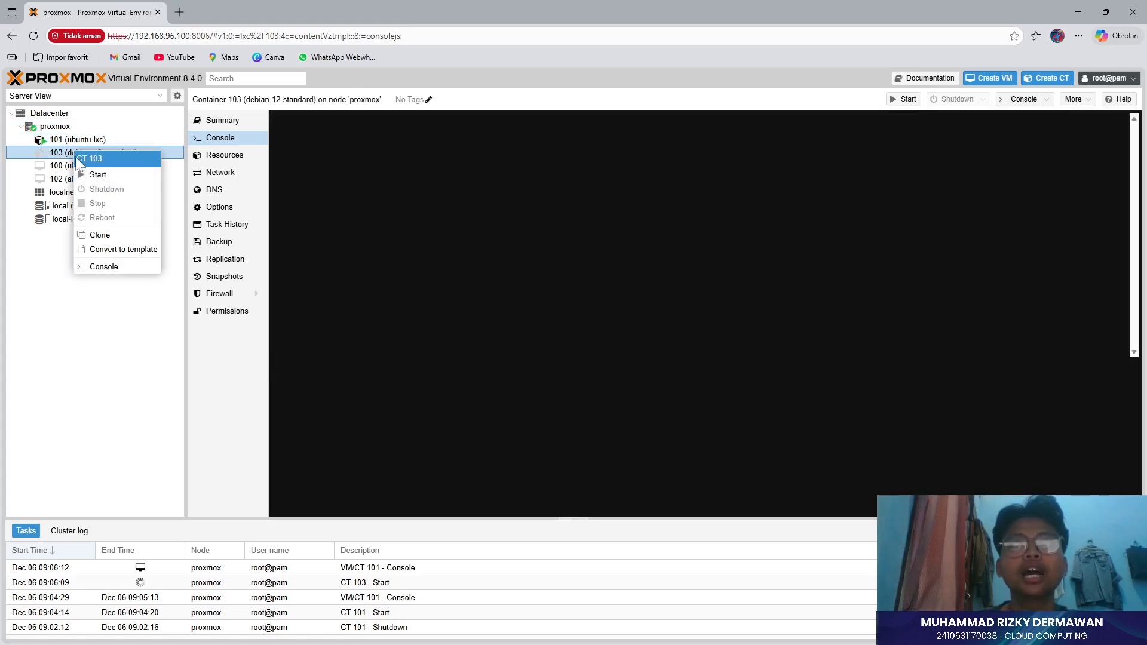
{"action": "left_click", "coordinate": [89, 179]}
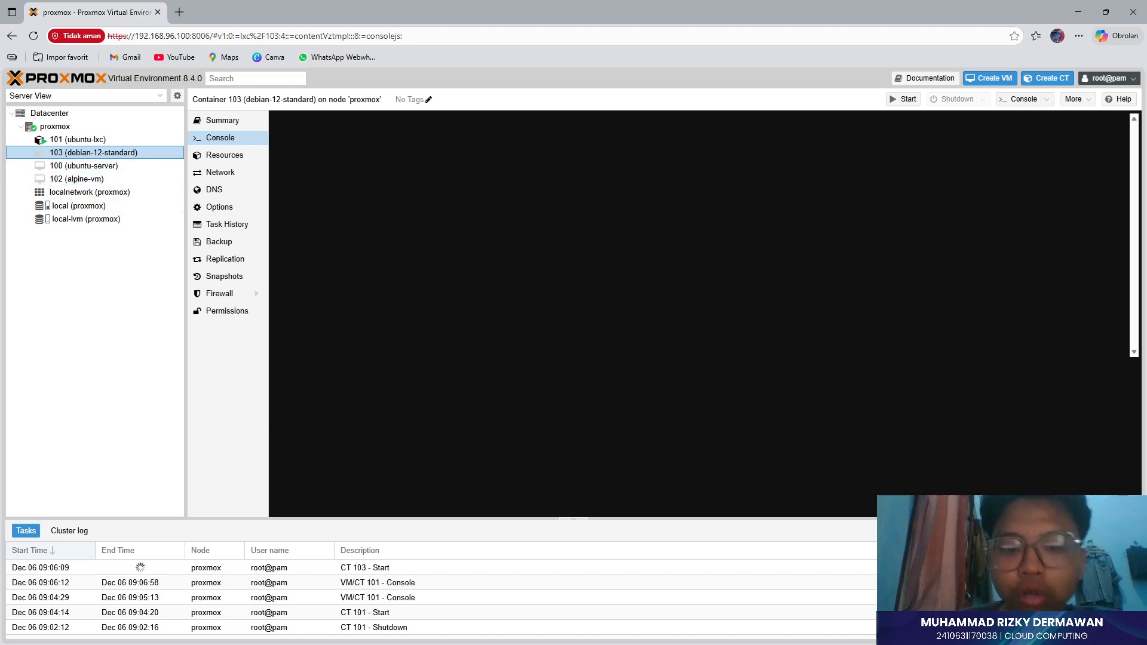
{"action": "key", "text": "alt+Tab"}
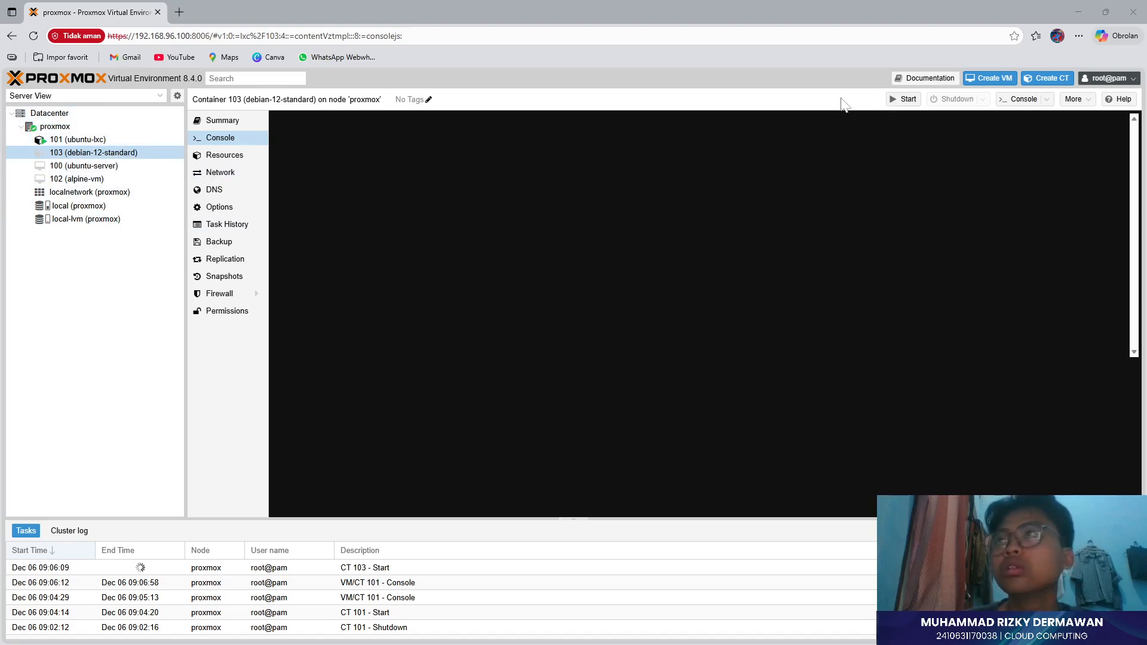
{"action": "left_click", "coordinate": [142, 137]}
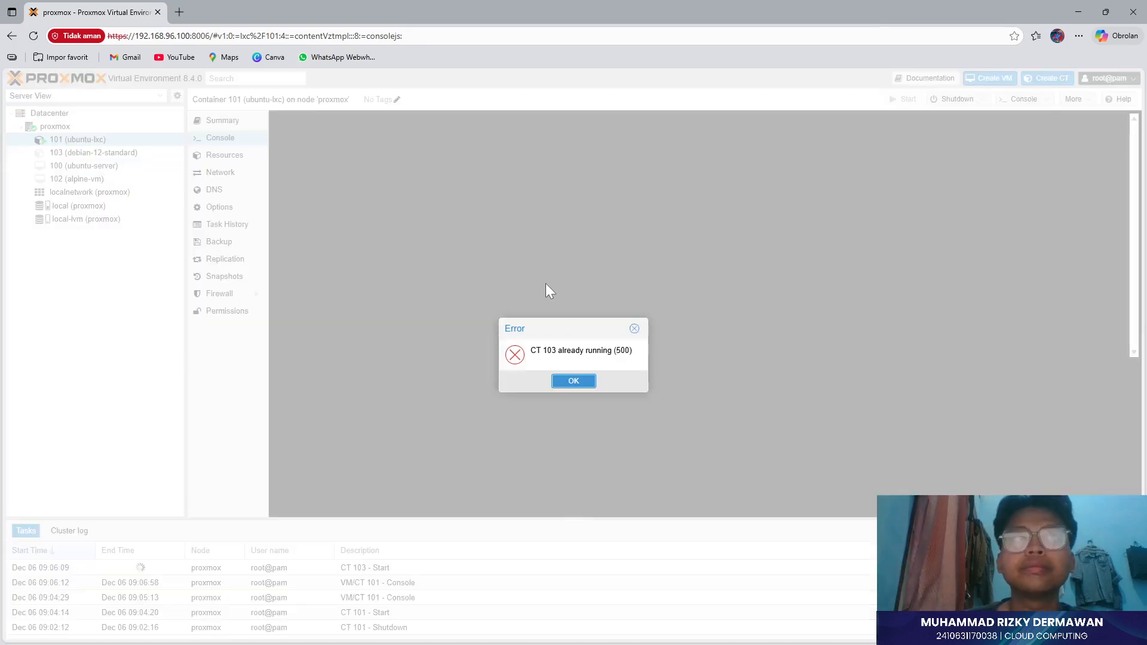
{"action": "left_click", "coordinate": [574, 382]}
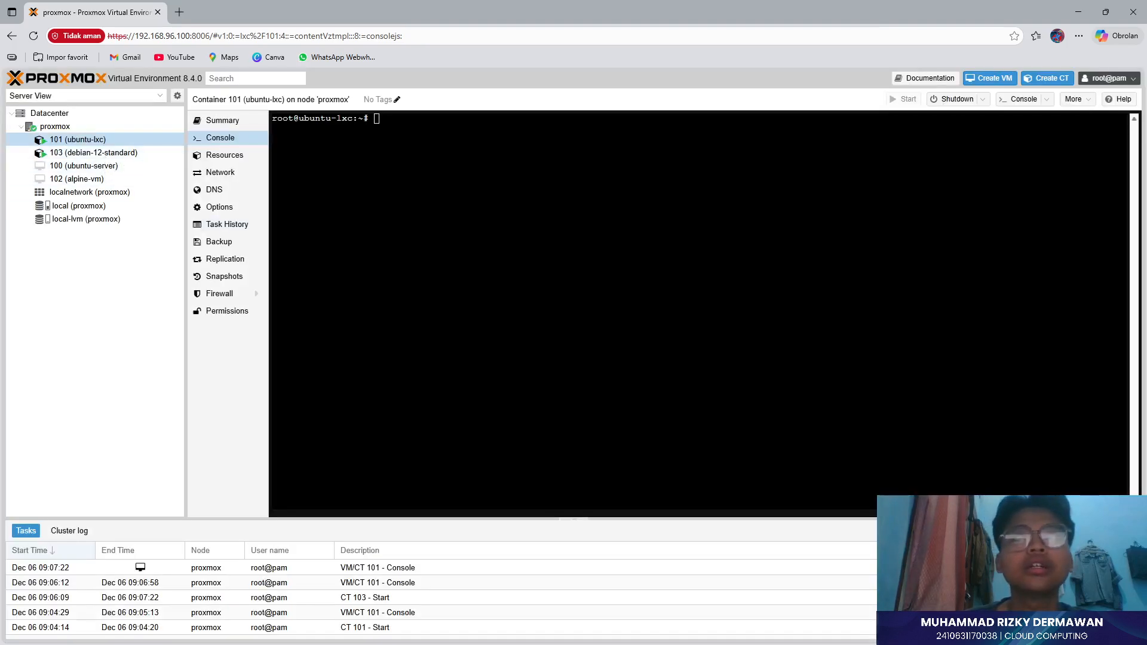
- Check CT 103's console, run apt update in CT 101 (162 upgradable), and begin typing apt install openssh-server
{"action": "type", "text": "ap"}
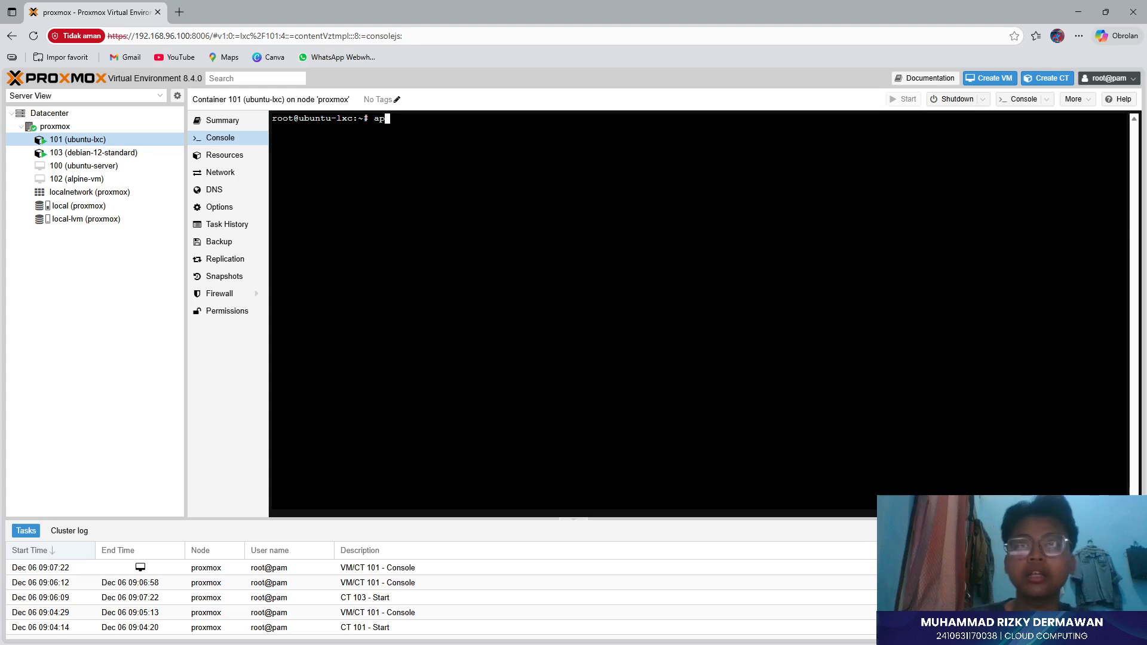
{"action": "left_click", "coordinate": [105, 154]}
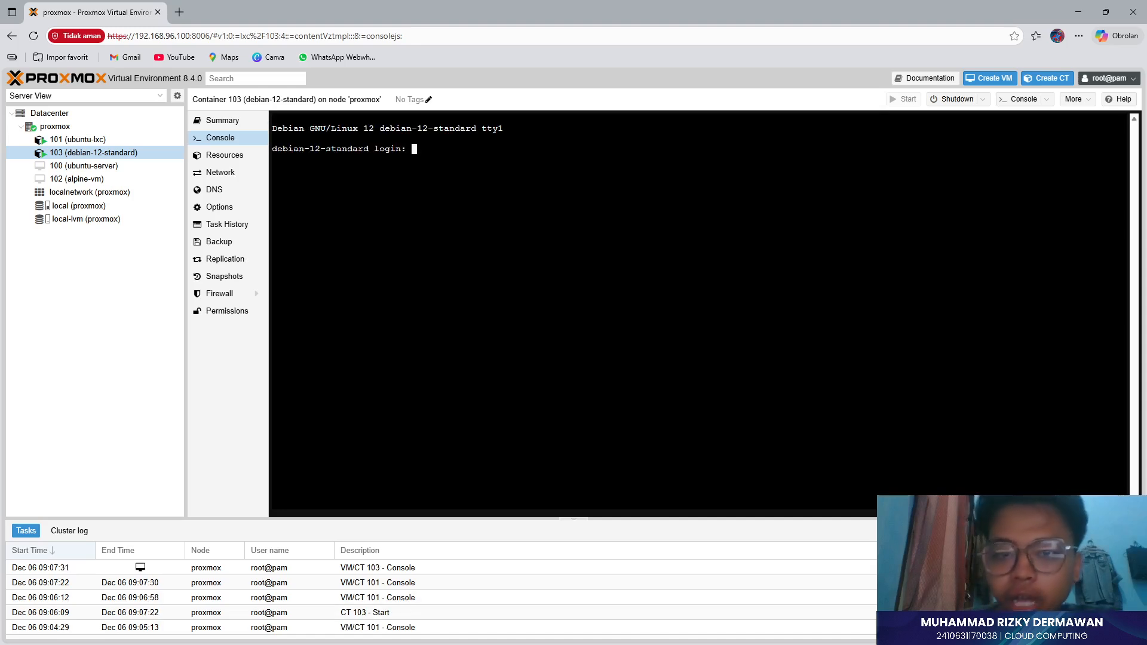
{"action": "left_click", "coordinate": [110, 141]}
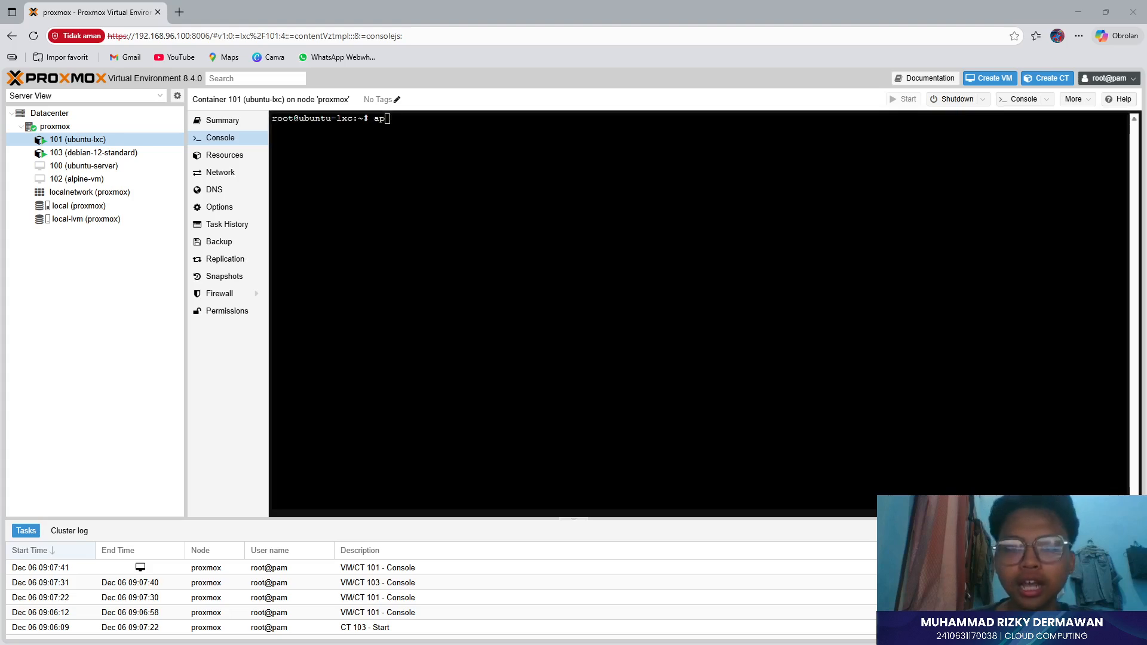
{"action": "type", "text": "t updat"}
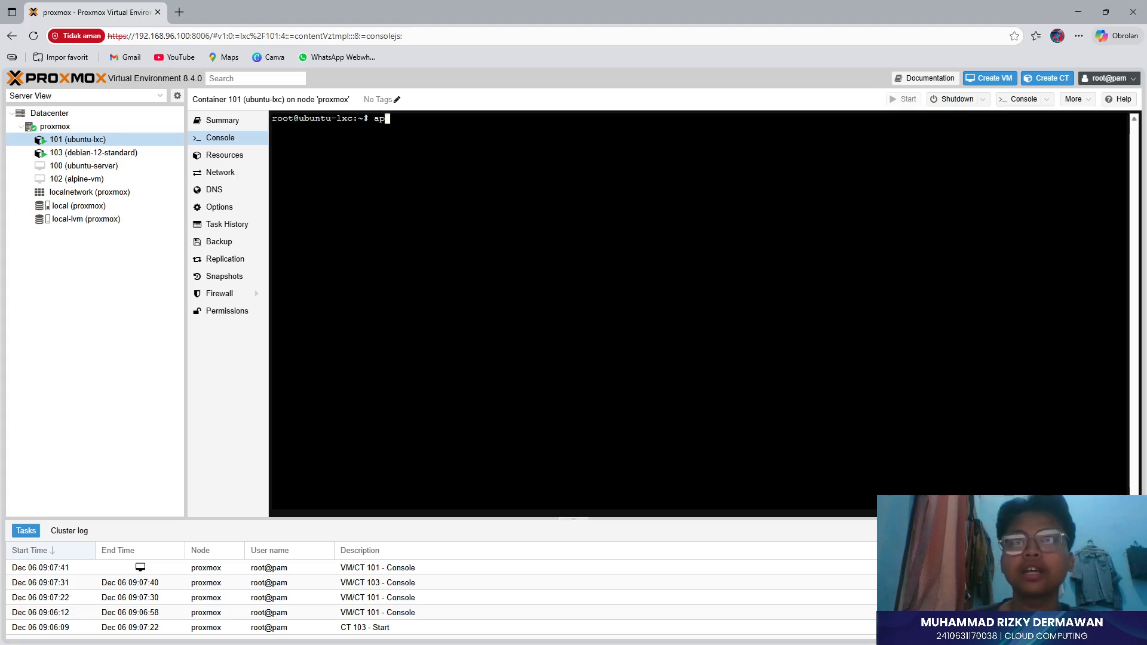
{"action": "type", "text": "e"}
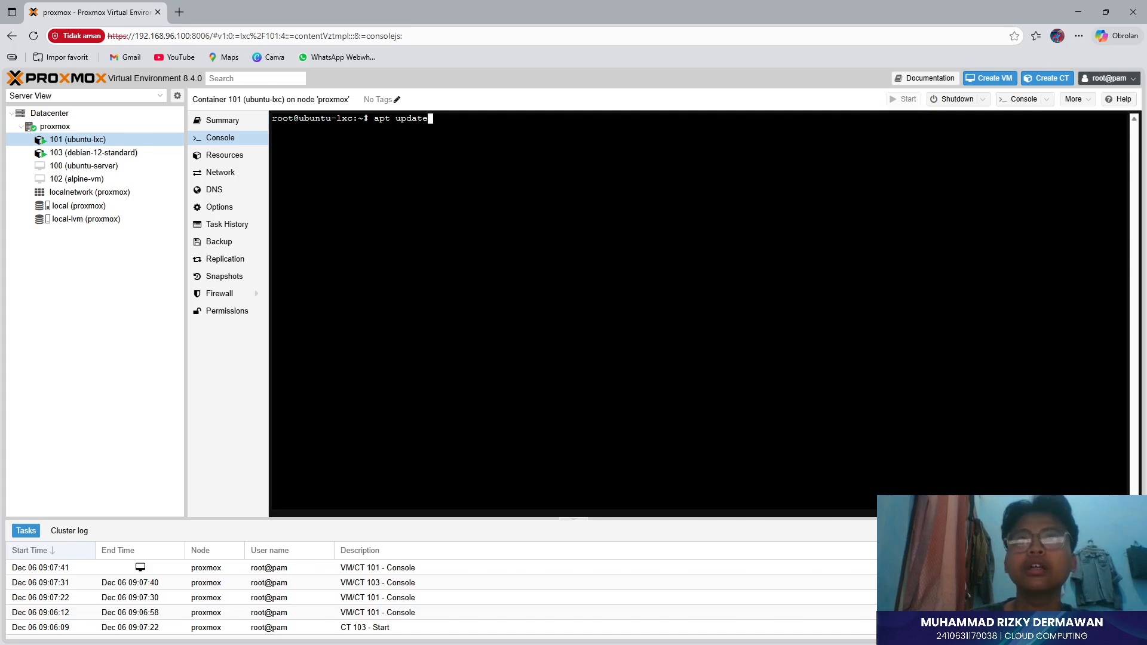
{"action": "key", "text": "Return"}
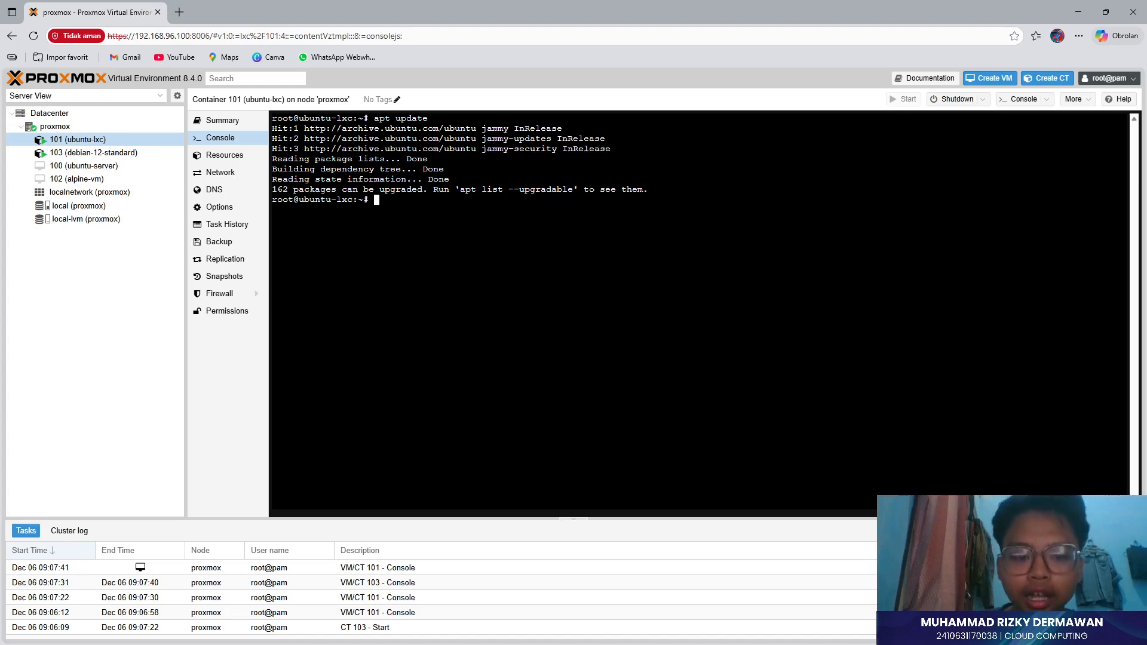
{"action": "type", "text": "apt install"}
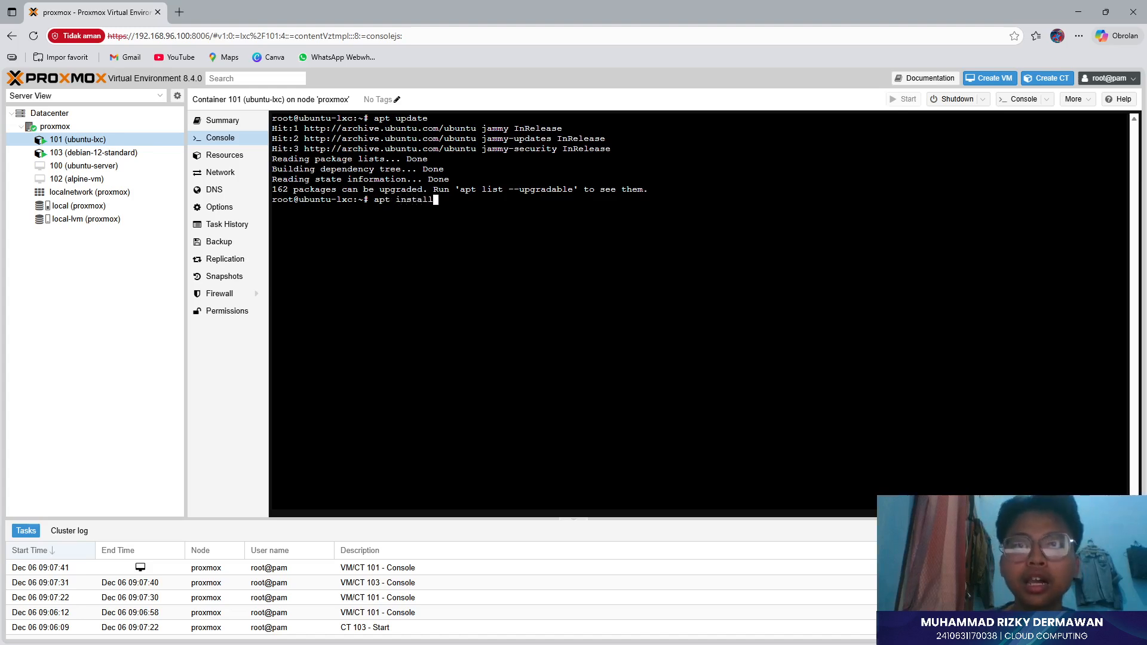
{"action": "type", "text": " opens"}
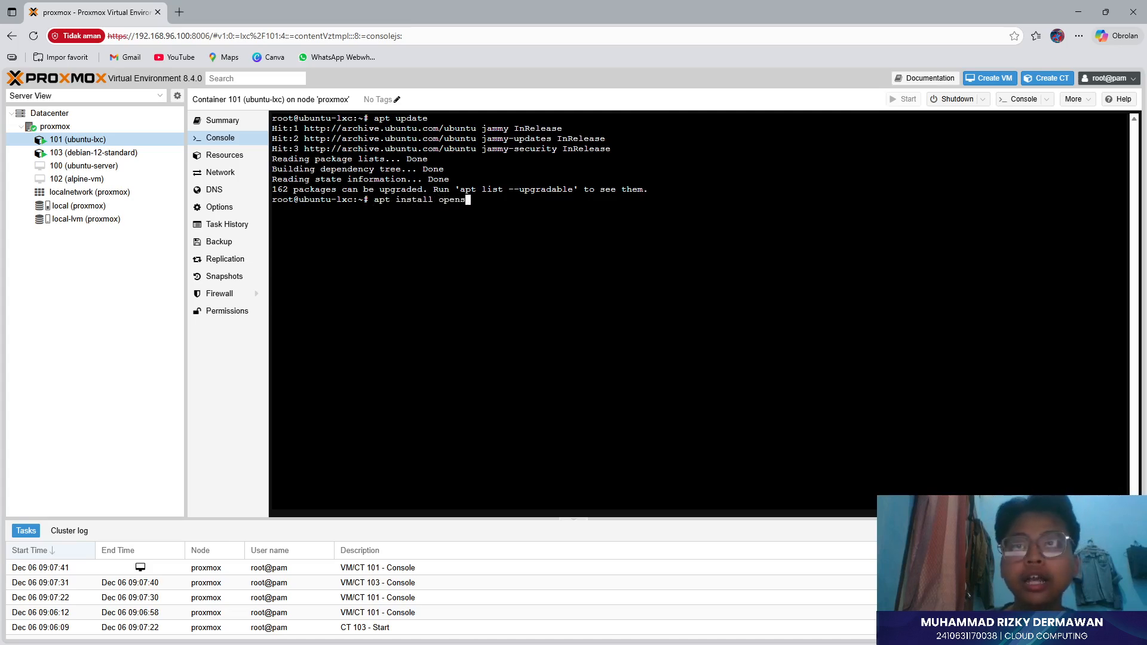
{"action": "type", "text": "sh-server"}
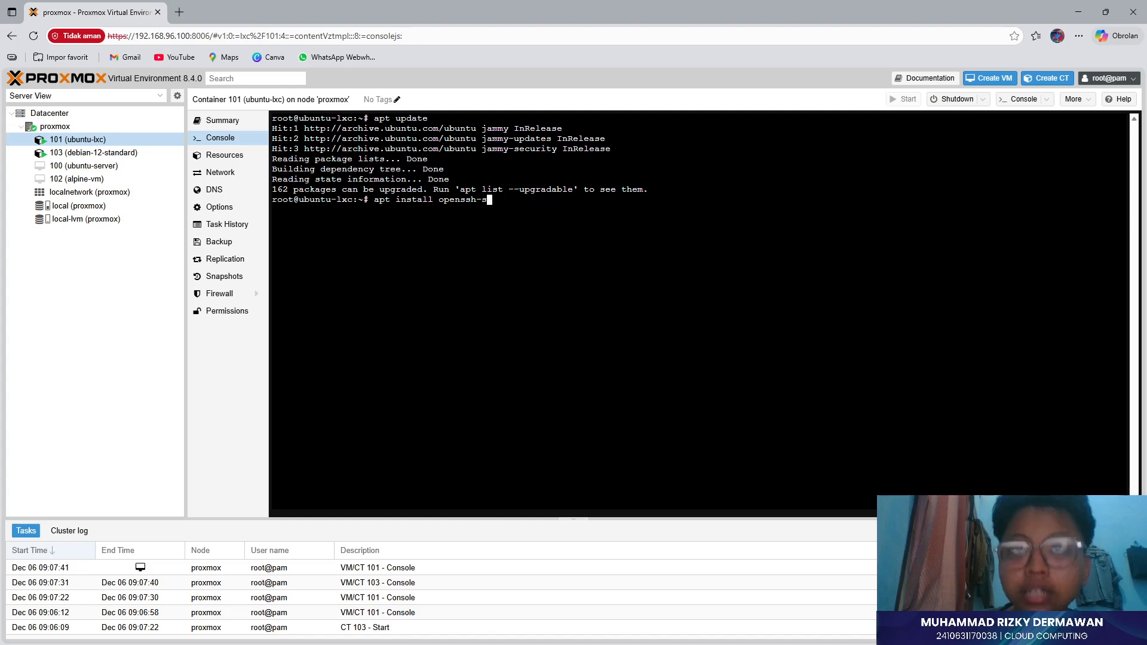
- Run 'apt install openssh-server -y' in container 101, which reports version 1:8.9p1-3ubuntu0.13 is already newest
{"action": "key", "text": "BackSpace"}
{"action": "key", "text": "BackSpace"}
{"action": "key", "text": "BackSpace"}
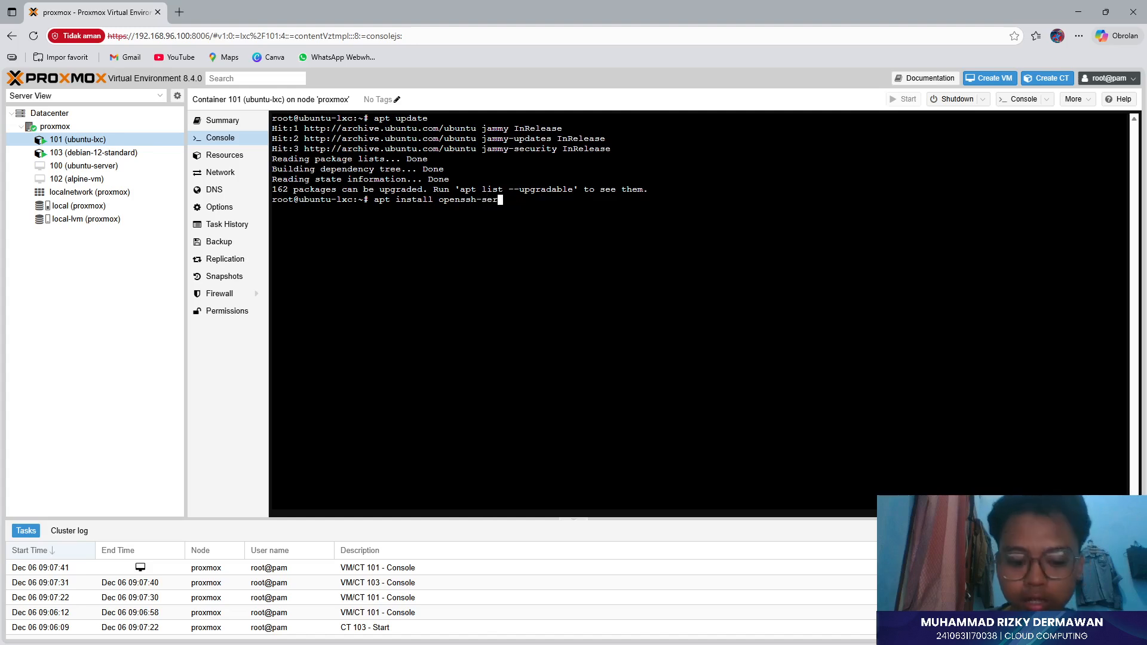
{"action": "type", "text": "ver -y"}
{"action": "key", "text": "Return"}
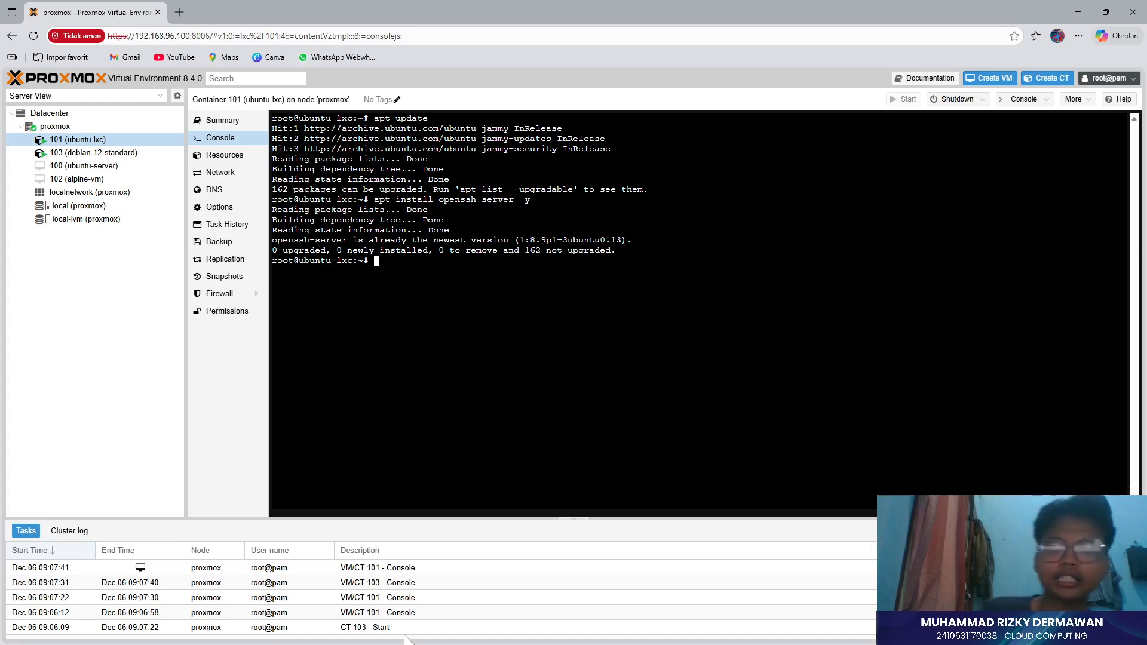
{"action": "key", "text": "alt+Tab"}
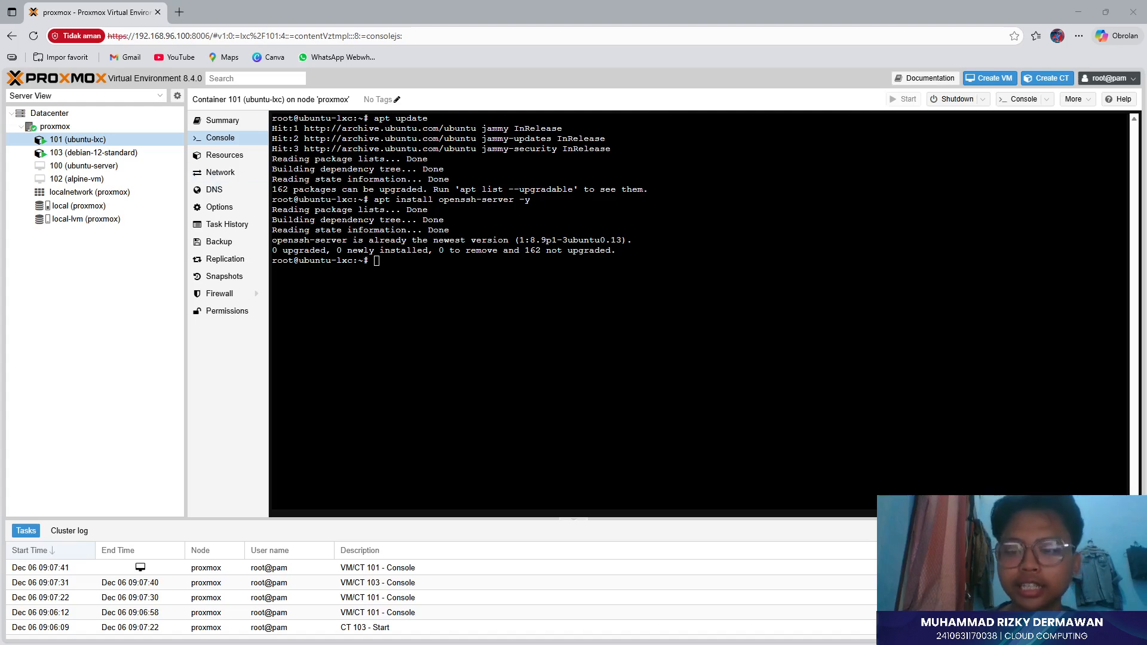
{"action": "key", "text": "alt+Tab"}
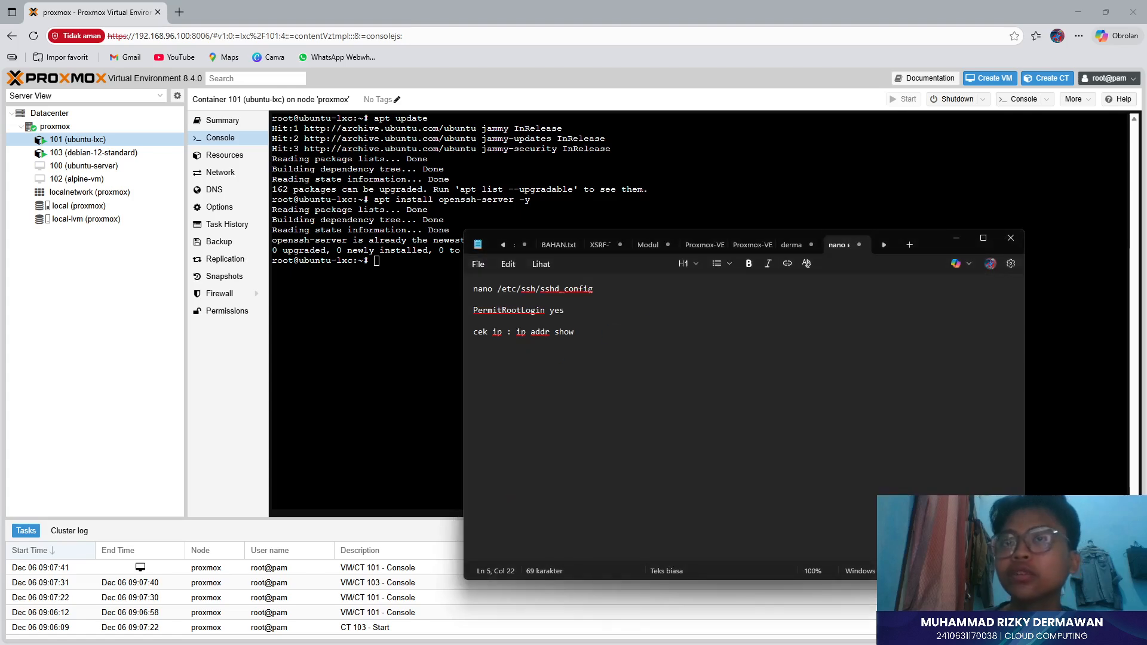
- Open /etc/ssh/sshd_config in nano, after correcting the misspelled 'sshd_cpnfig' filename
{"action": "left_click_drag", "start_coordinate": [482, 289], "coordinate": [517, 290]}
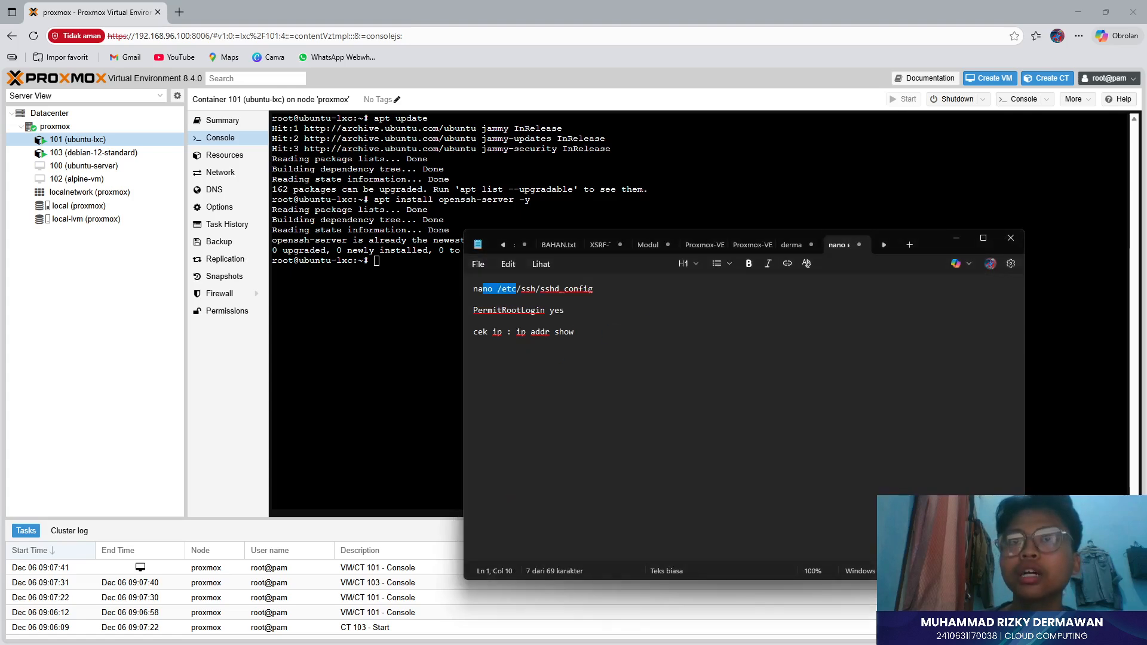
{"action": "key", "text": "alt+Tab"}
{"action": "type", "text": "nan"}
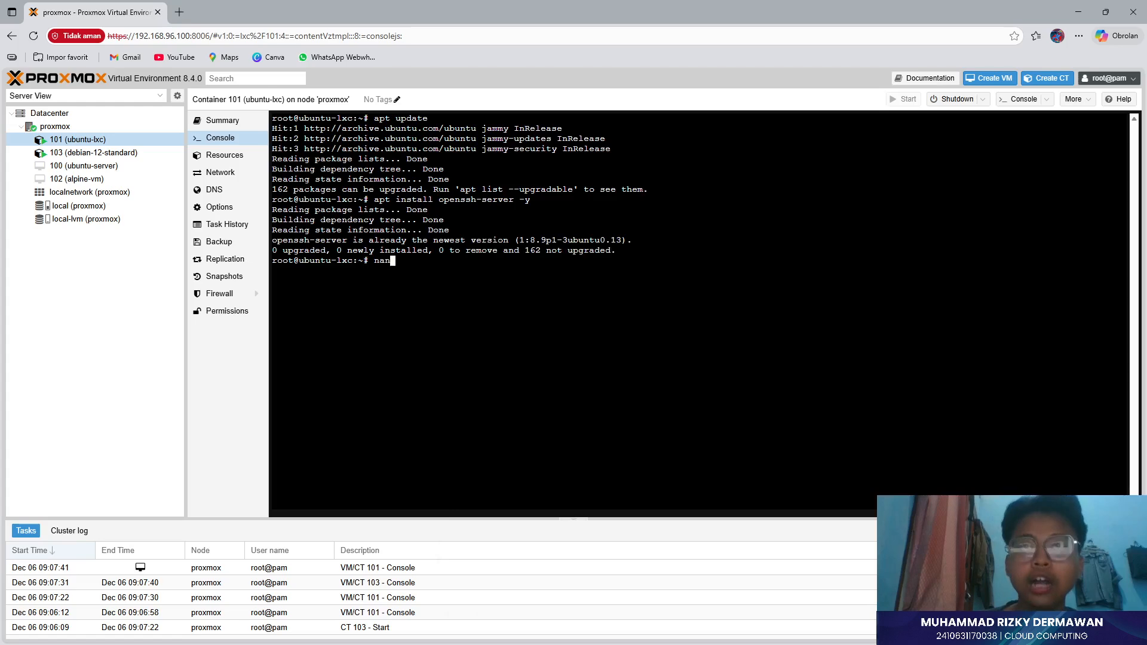
{"action": "type", "text": "o /etc"}
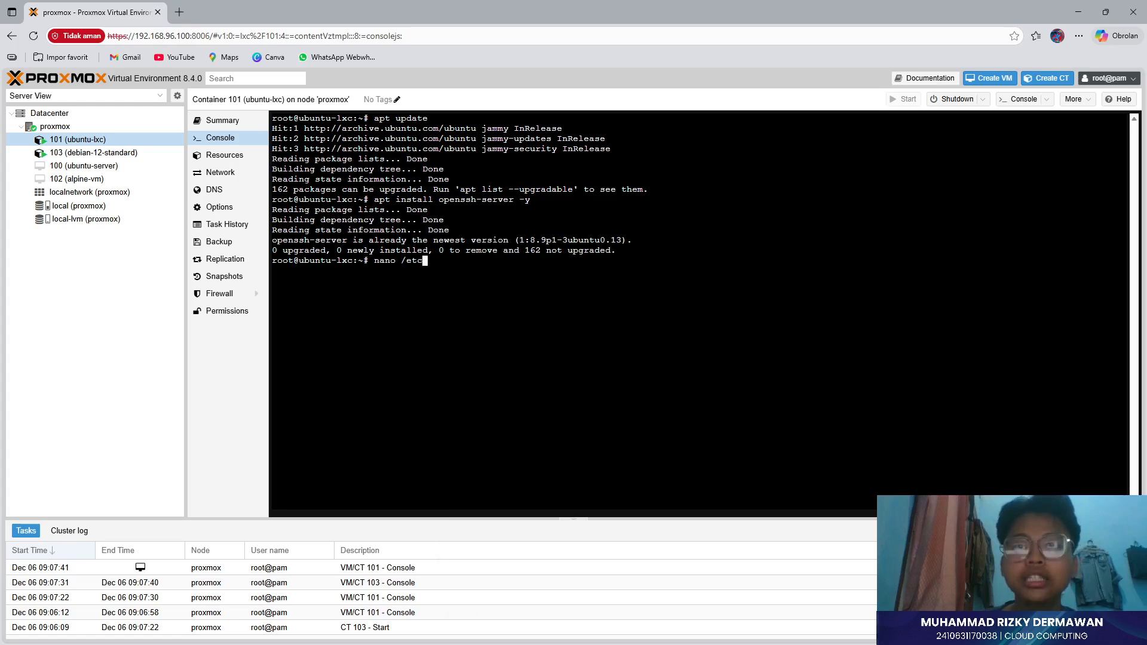
{"action": "type", "text": "/ssh"}
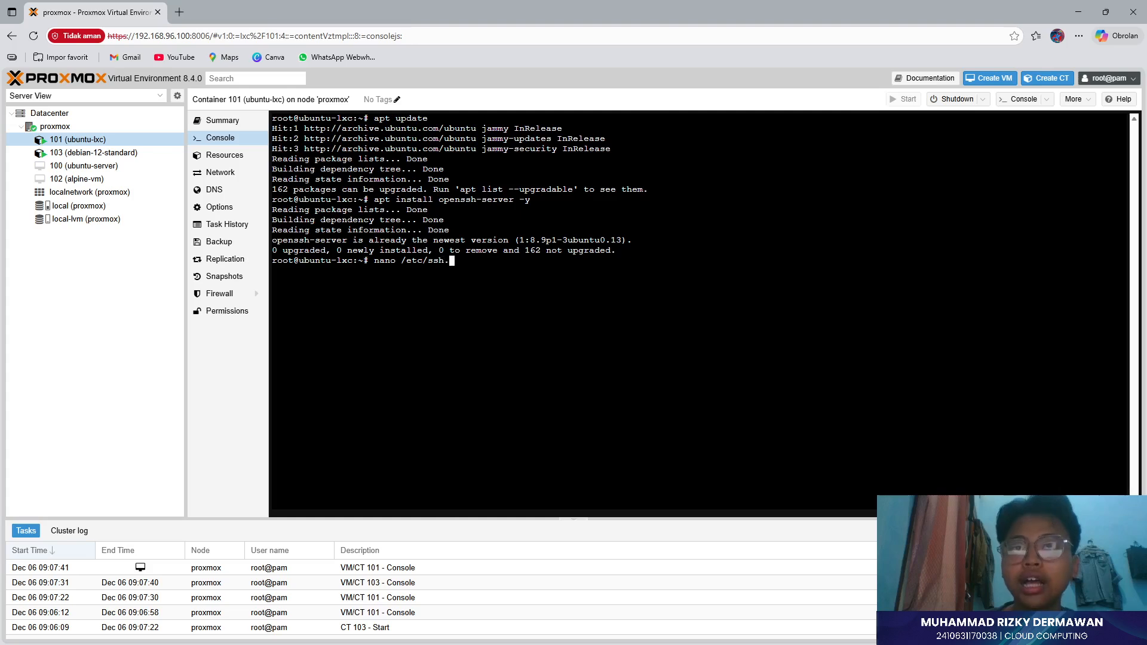
{"action": "type", "text": "/sshd"}
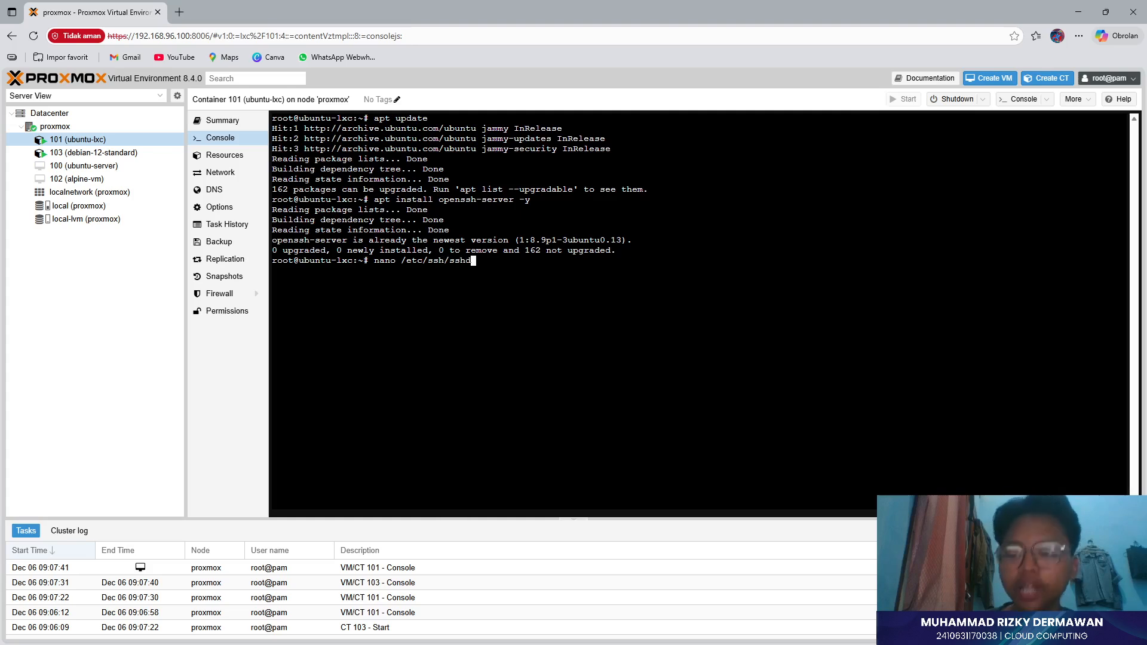
{"action": "type", "text": "_cpnfig"}
{"action": "key", "text": "Return"}
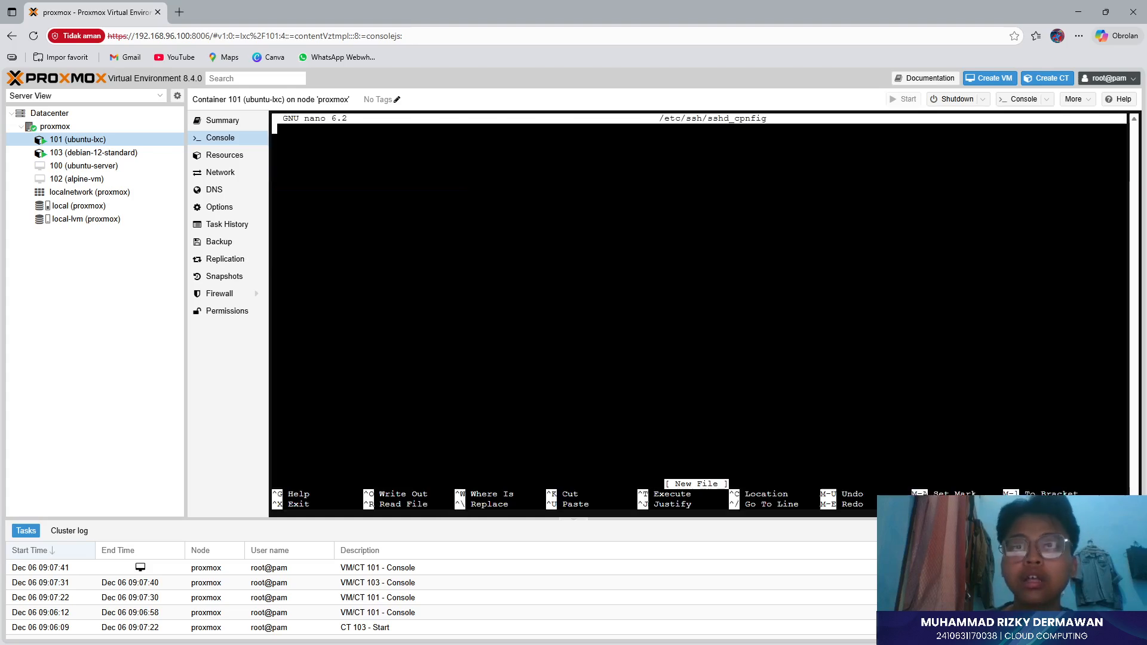
{"action": "key", "text": "ctrl+x"}
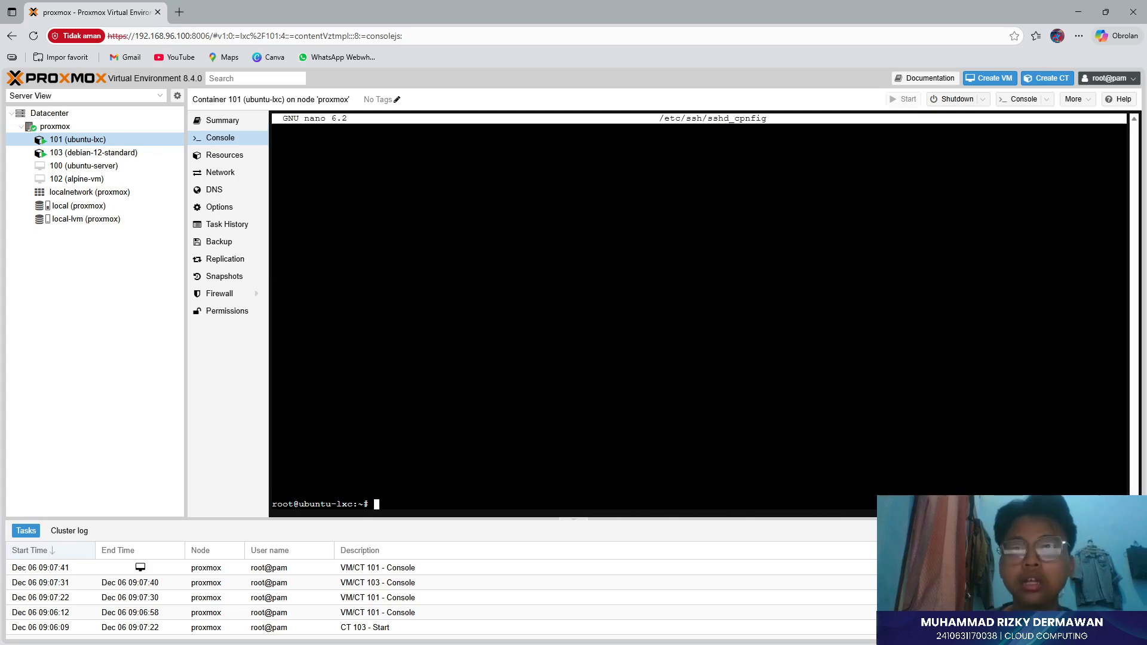
{"action": "key", "text": "Up"}
{"action": "key", "text": "Left"}
{"action": "key", "text": "Left"}
{"action": "key", "text": "Left"}
{"action": "key", "text": "Left"}
{"action": "key", "text": "Left"}
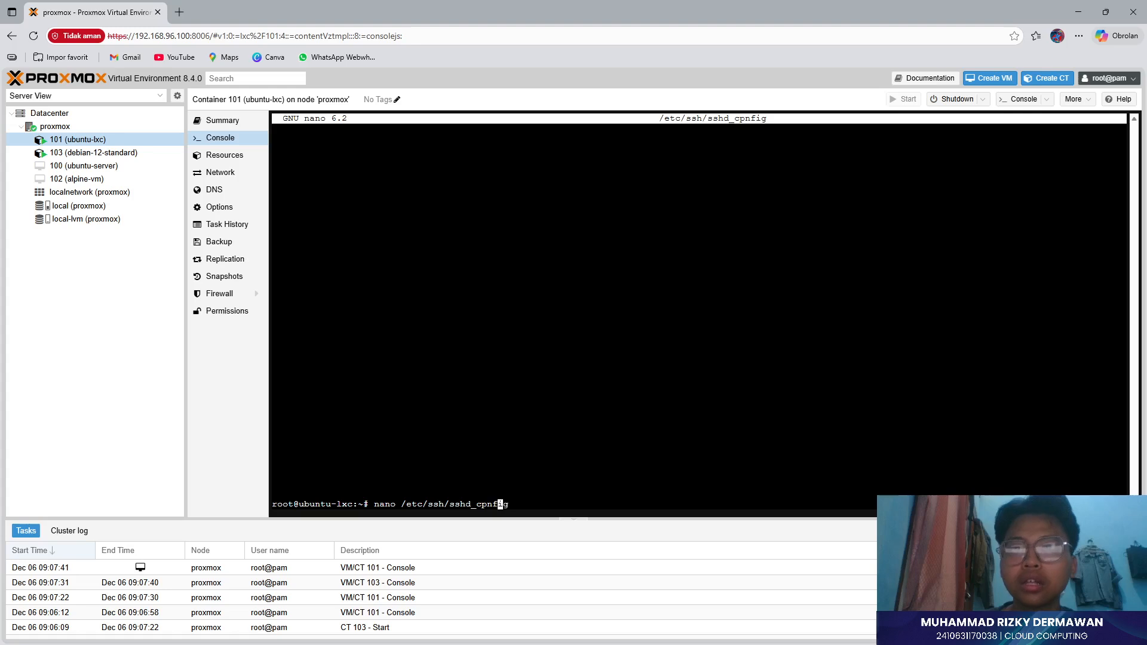
{"action": "key", "text": "BackSpace"}
{"action": "key", "text": "Delete"}
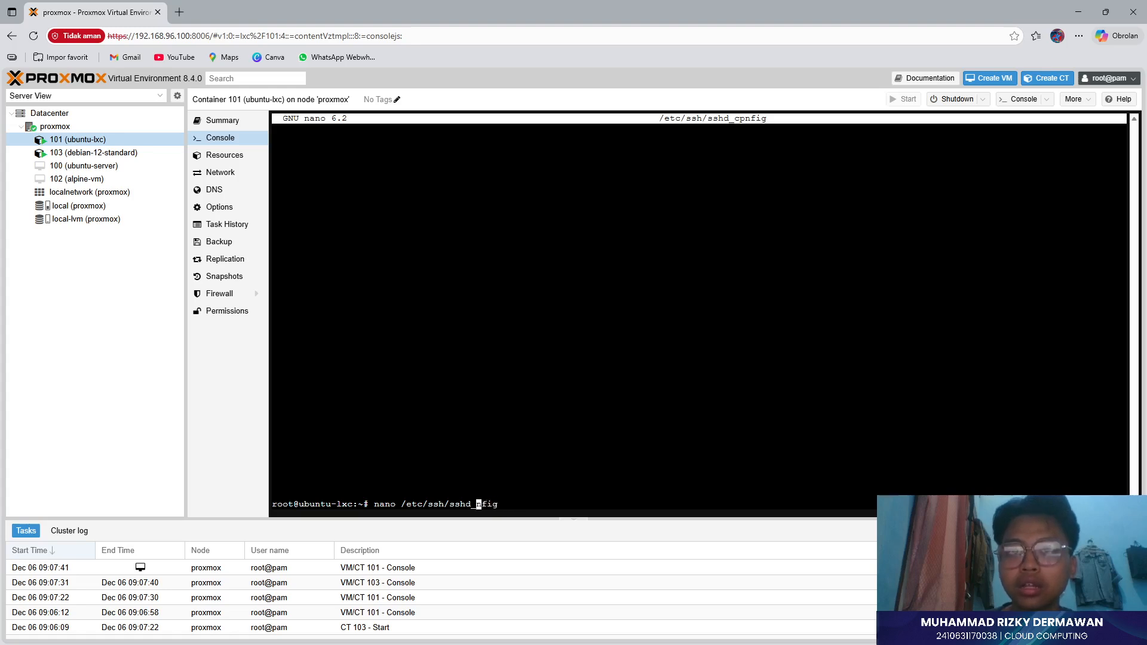
{"action": "type", "text": "co"}
{"action": "key", "text": "Return"}
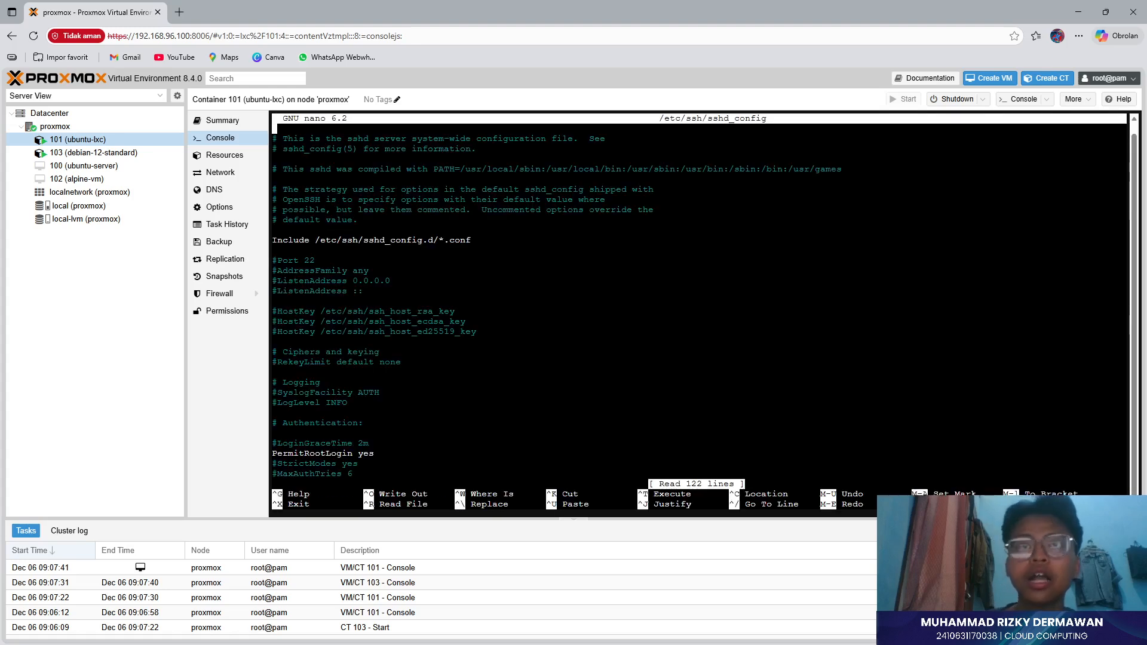
- Remove the comment mark so the PermitRootLogin yes line in sshd_config is active
{"action": "key", "text": "Down"}
{"action": "key", "text": "Down"}
{"action": "key", "text": "Down"}
{"action": "key", "text": "Down"}
{"action": "key", "text": "Down"}
{"action": "key", "text": "Down"}
{"action": "key", "text": "Down"}
{"action": "key", "text": "Down"}
{"action": "key", "text": "Down"}
{"action": "key", "text": "Down"}
{"action": "key", "text": "Down"}
{"action": "key", "text": "Down"}
{"action": "key", "text": "Down"}
{"action": "key", "text": "Down"}
{"action": "key", "text": "Down"}
{"action": "key", "text": "Down"}
{"action": "key", "text": "Down"}
{"action": "key", "text": "Down"}
{"action": "key", "text": "Down"}
{"action": "key", "text": "Down"}
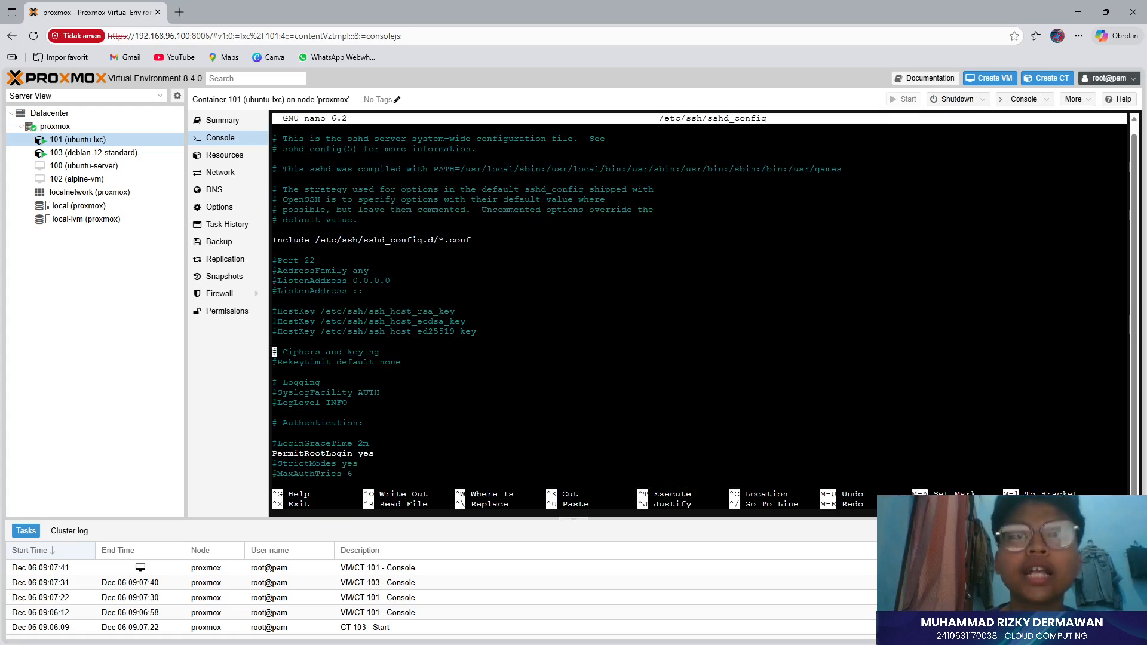
{"action": "key", "text": "Up"}
{"action": "key", "text": "Up"}
{"action": "key", "text": "Up"}
{"action": "key", "text": "Up"}
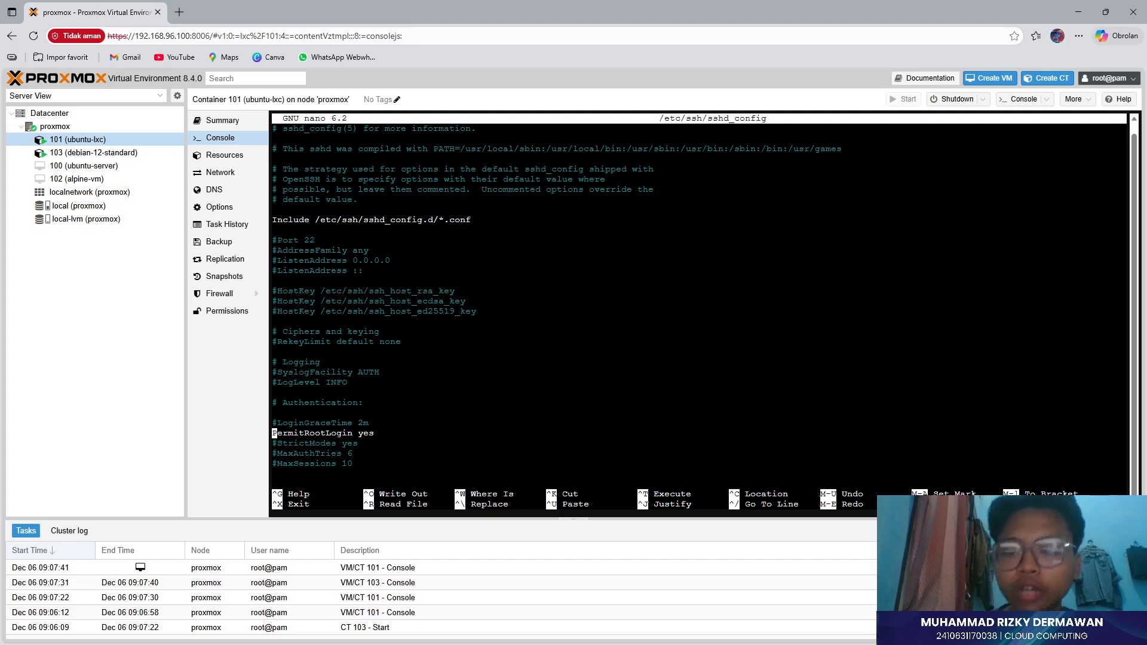
{"action": "key", "text": "Right"}
{"action": "key", "text": "Right"}
{"action": "key", "text": "Right"}
{"action": "key", "text": "Left"}
{"action": "key", "text": "Left"}
{"action": "key", "text": "Left"}
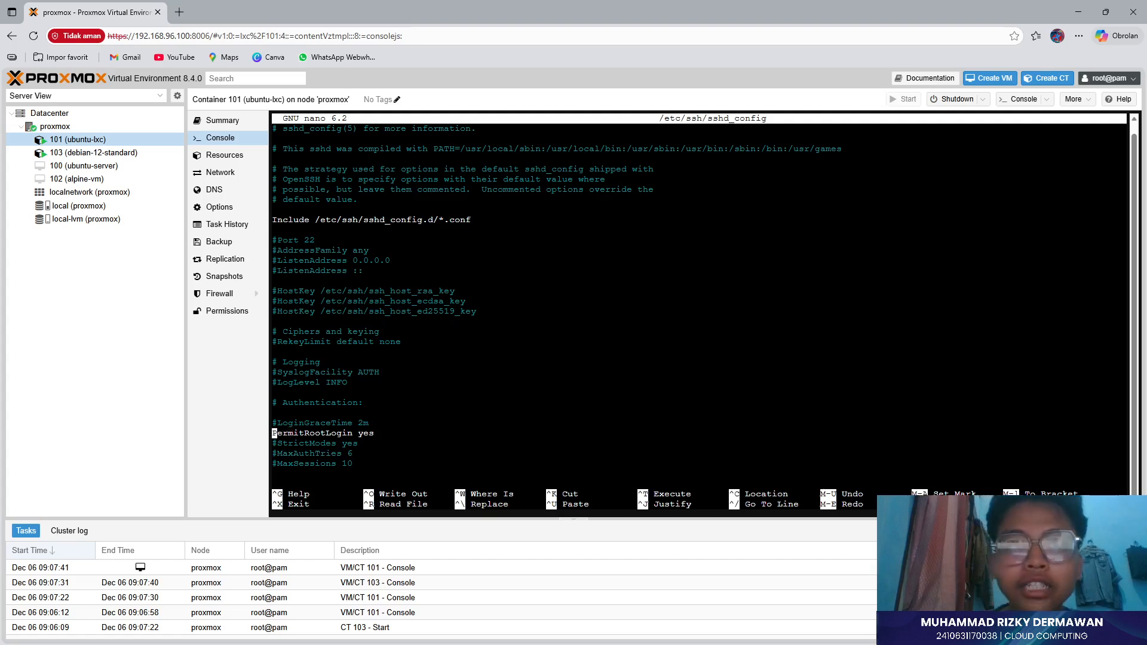
{"action": "key", "text": "Left"}
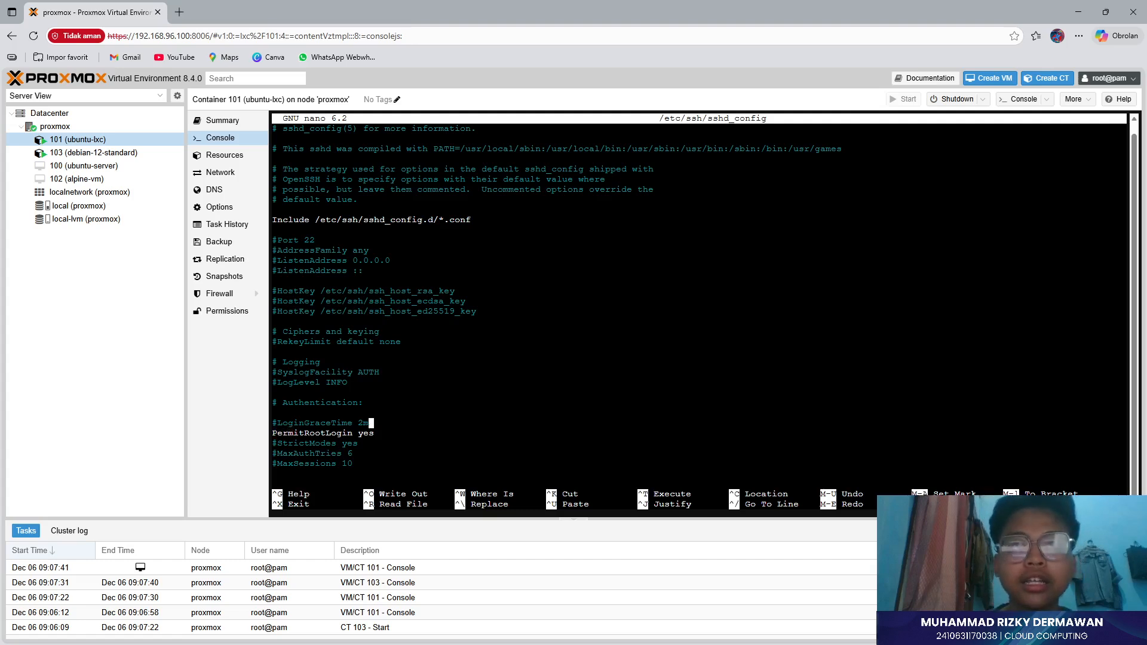
{"action": "key", "text": "Right"}
{"action": "type", "text": "#"}
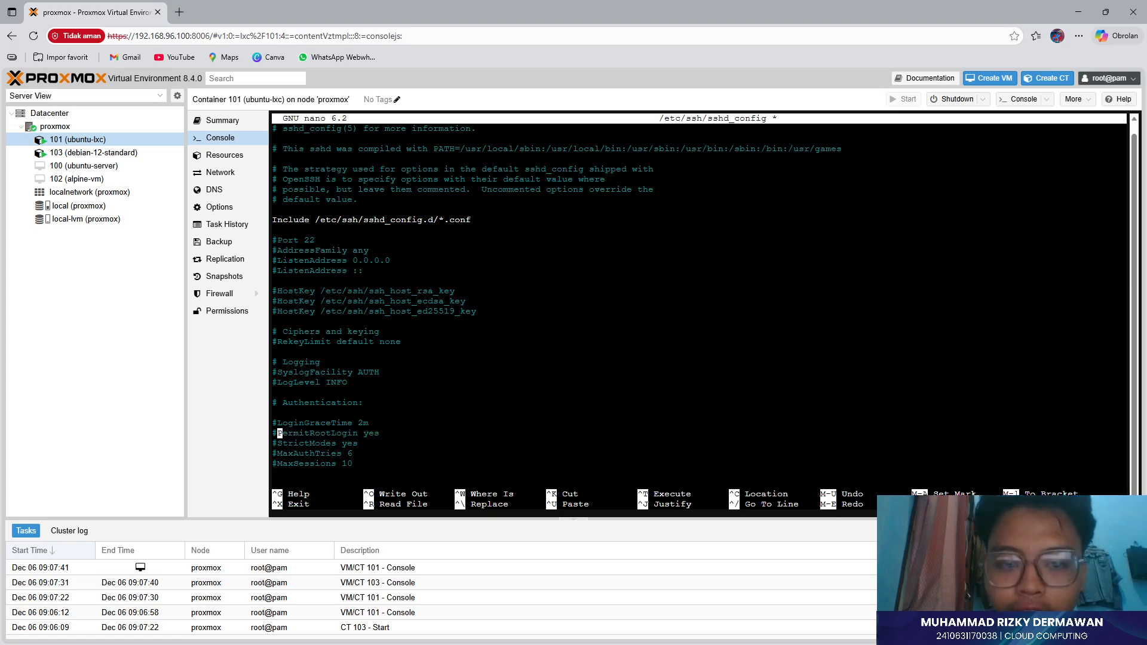
{"action": "key", "text": "BackSpace"}
{"action": "key", "text": "Right"}
{"action": "key", "text": "Right"}
{"action": "key", "text": "Right"}
{"action": "key", "text": "Right"}
{"action": "key", "text": "Right"}
{"action": "key", "text": "Right"}
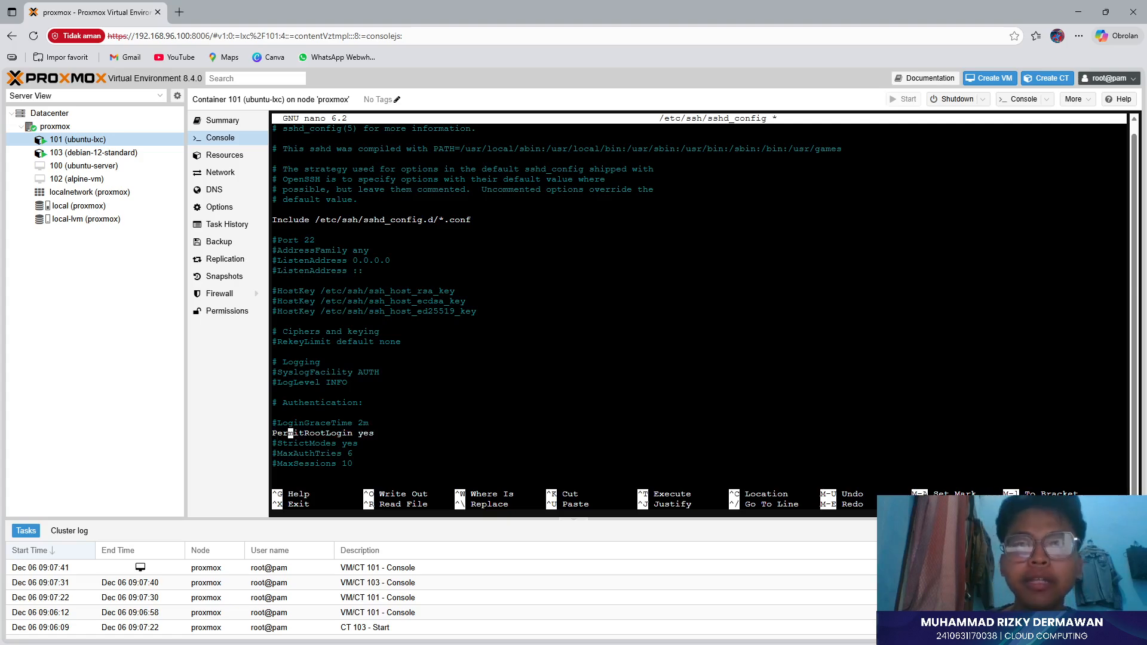
{"action": "key", "text": "Right"}
{"action": "key", "text": "Right"}
{"action": "key", "text": "Right"}
{"action": "key", "text": "Right"}
{"action": "key", "text": "Right"}
{"action": "key", "text": "Right"}
{"action": "key", "text": "Right"}
{"action": "key", "text": "Right"}
{"action": "key", "text": "Right"}
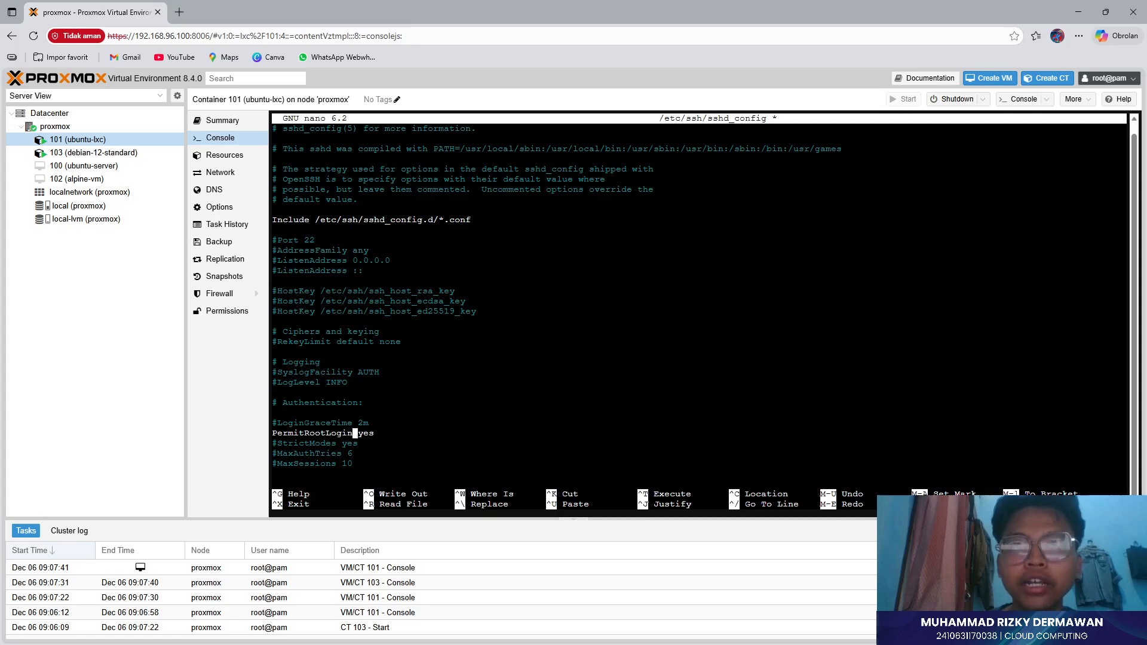
{"action": "key", "text": "Right"}
{"action": "key", "text": "Right"}
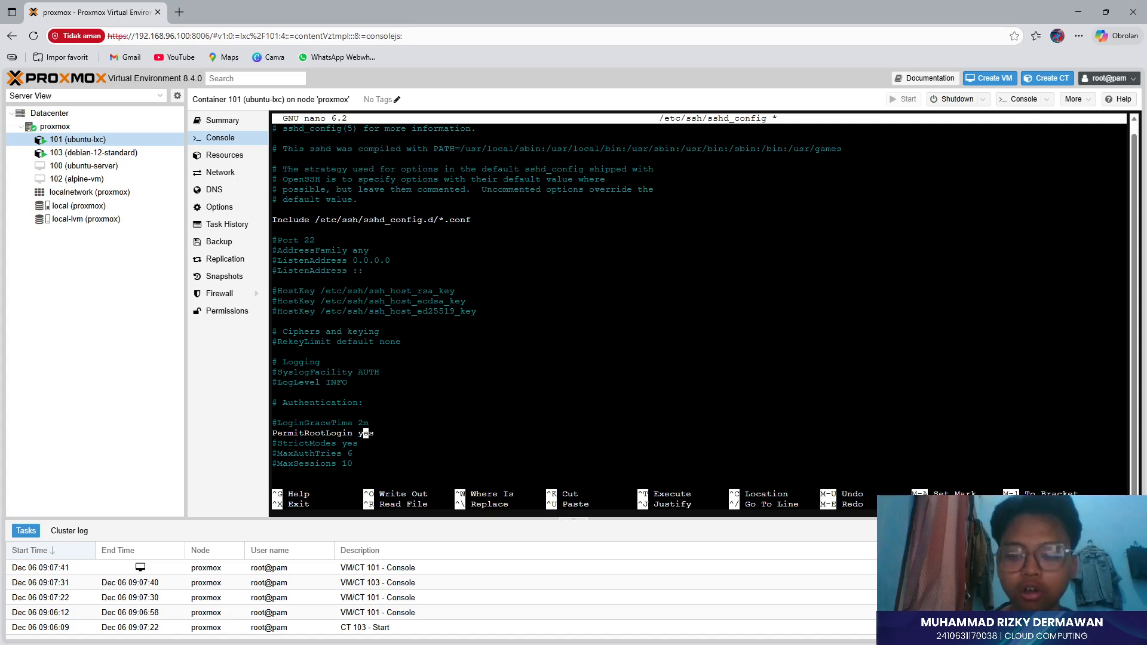
- Save sshd_config (122 lines written) and exit nano to the root shell
{"action": "key", "text": "ctrl+o"}
{"action": "key", "text": "Return"}
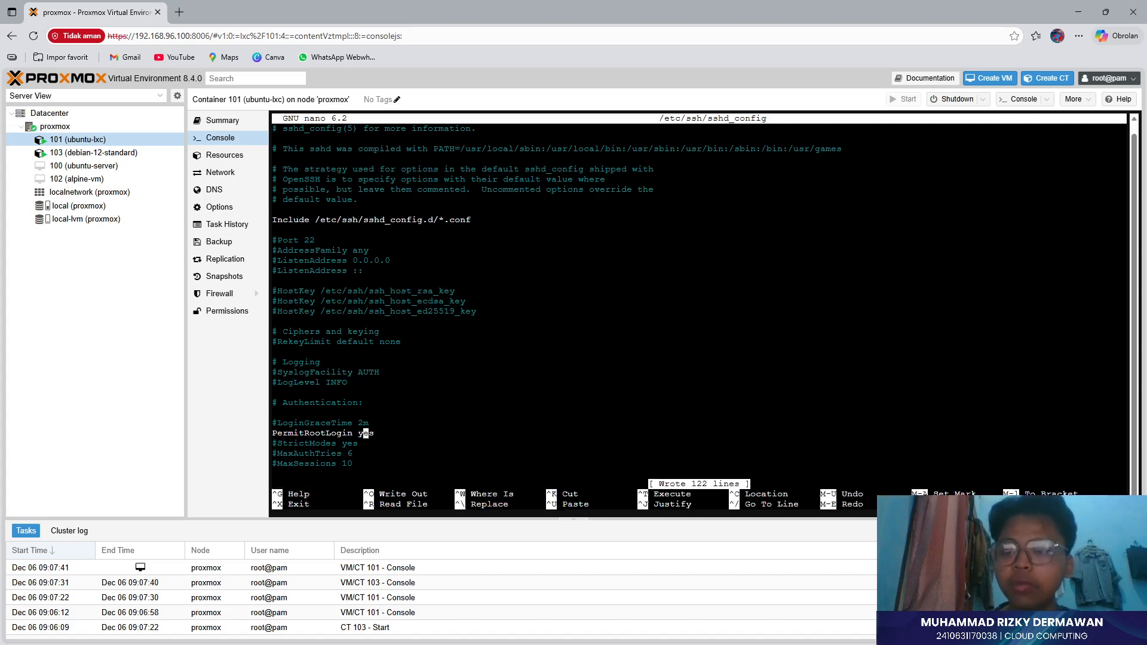
{"action": "key", "text": "ctrl+x"}
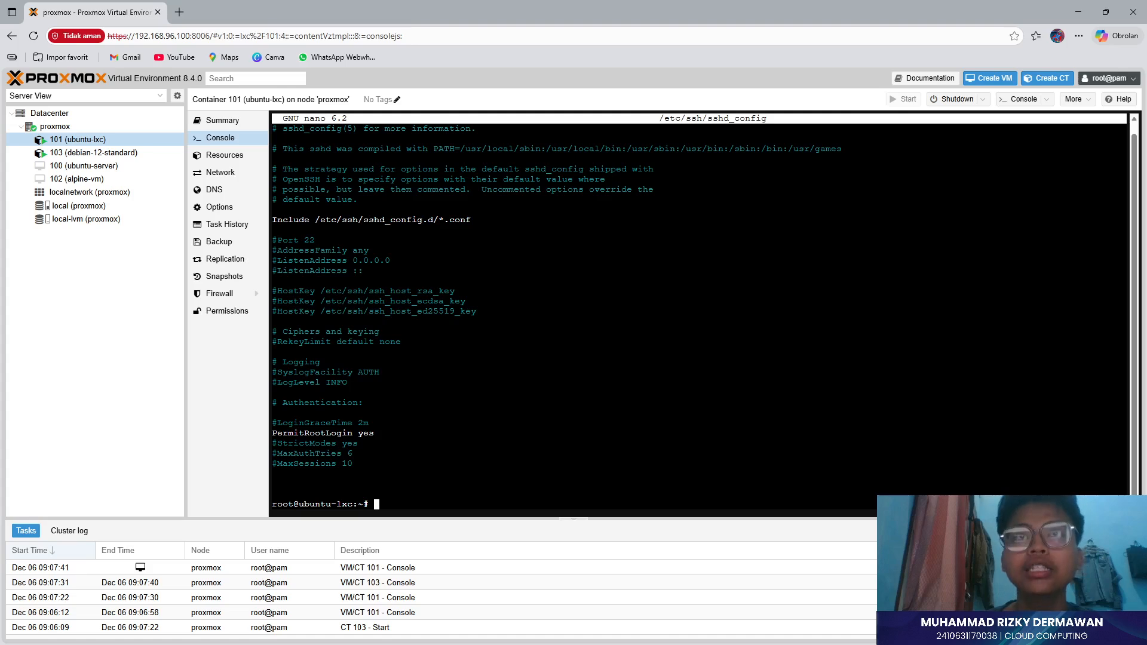
- Run ip addr show to find eth0 at 192.168.96.129, then bring up a Command Prompt window
{"action": "type", "text": "ip addr"}
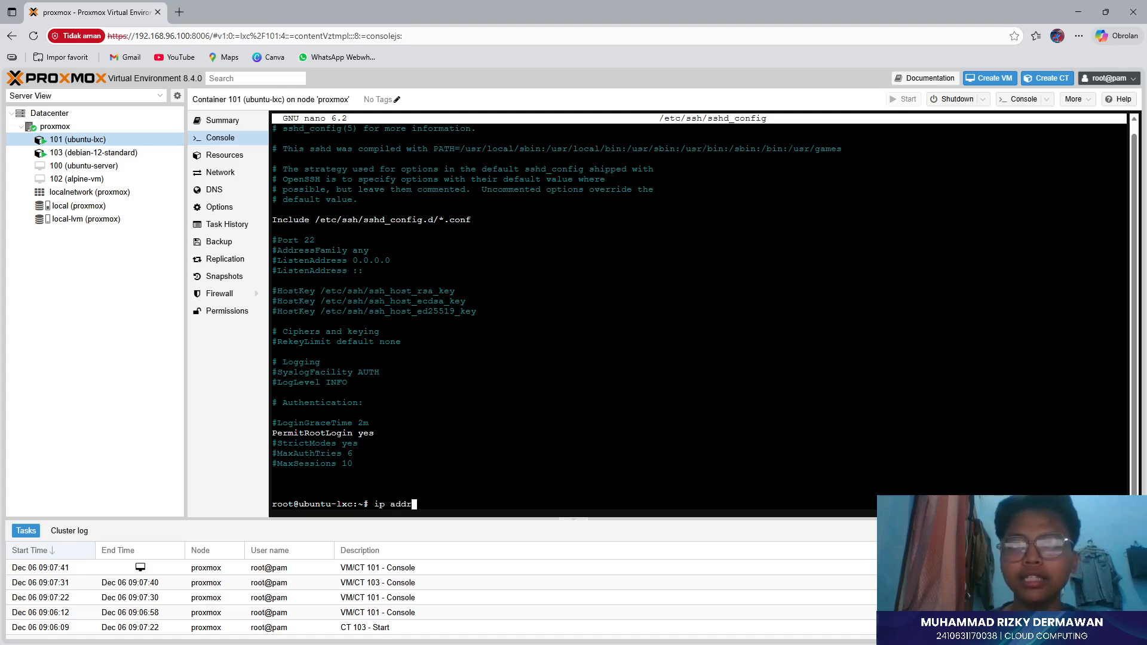
{"action": "type", "text": " show"}
{"action": "key", "text": "Return"}
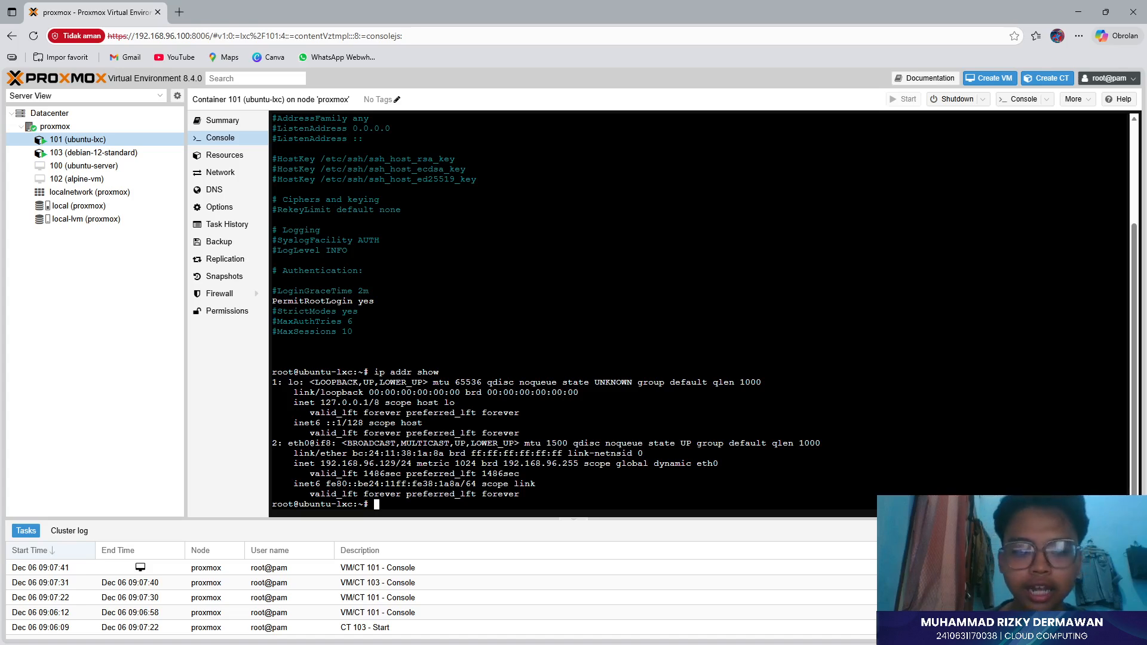
{"action": "key", "text": "super"}
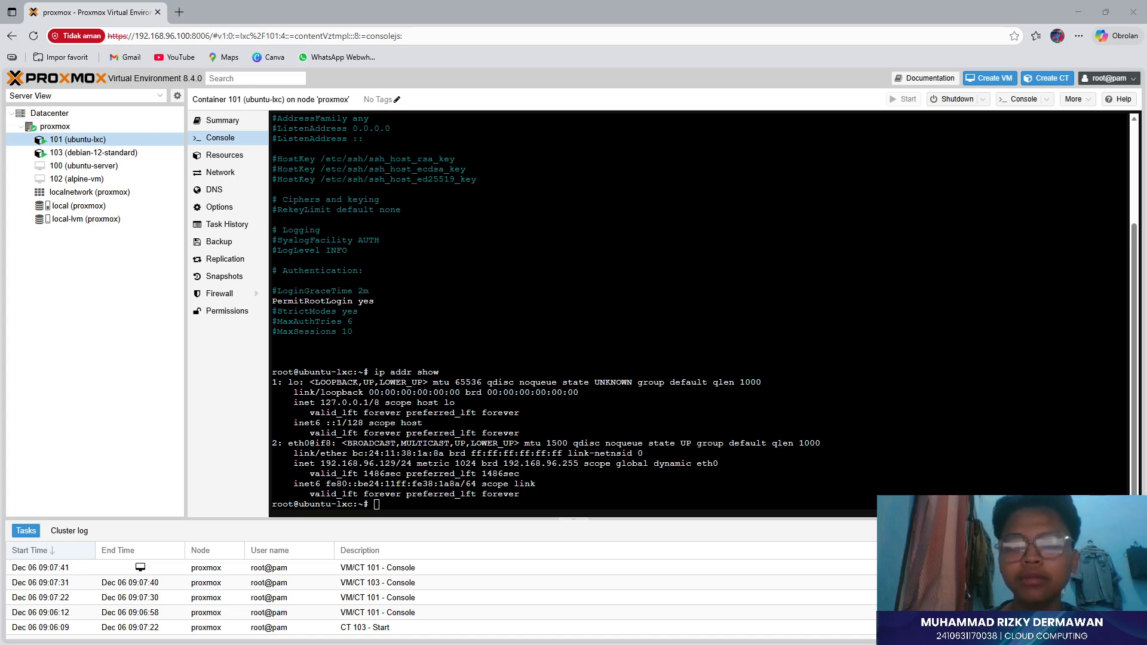
{"action": "left_click_drag", "start_coordinate": [979, 644], "coordinate": [772, 232]}
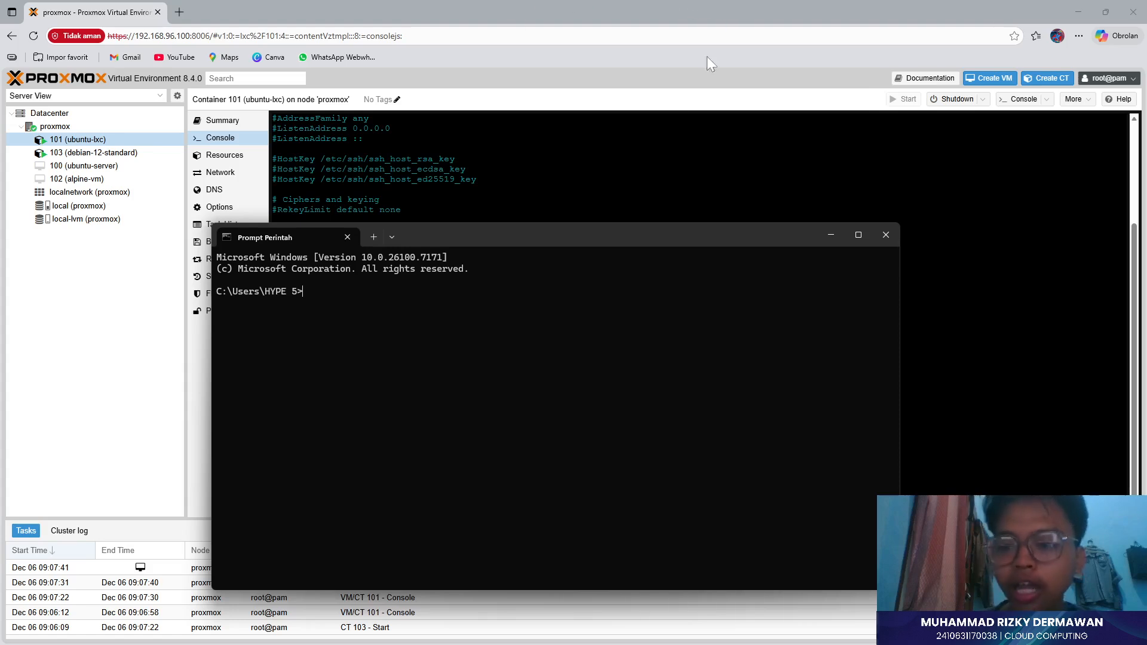
- Ping 192.168.96.100 and confirm 4 of 4 replies with 0% loss, then move the window aside
{"action": "type", "text": "ping "}
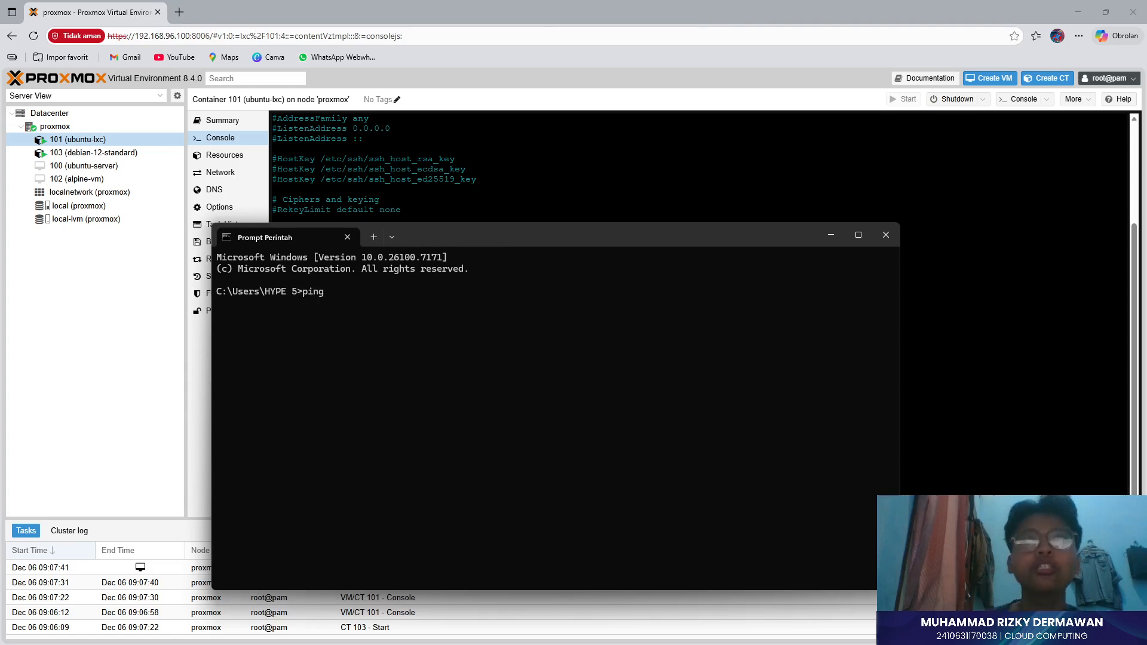
{"action": "type", "text": "192"}
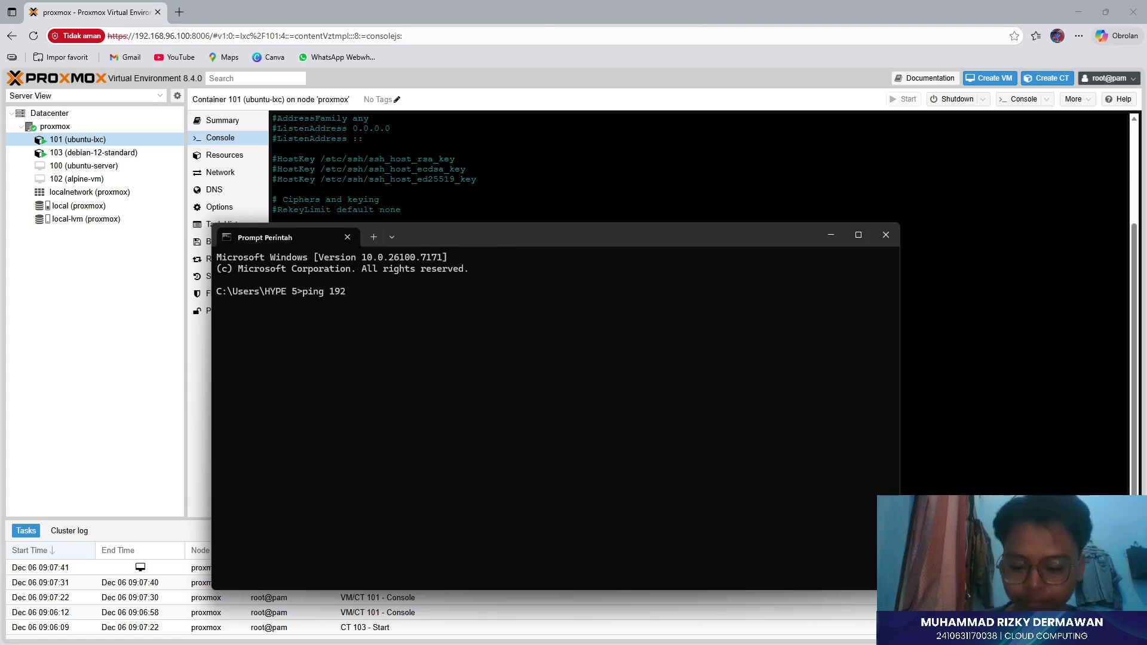
{"action": "type", "text": ".168"}
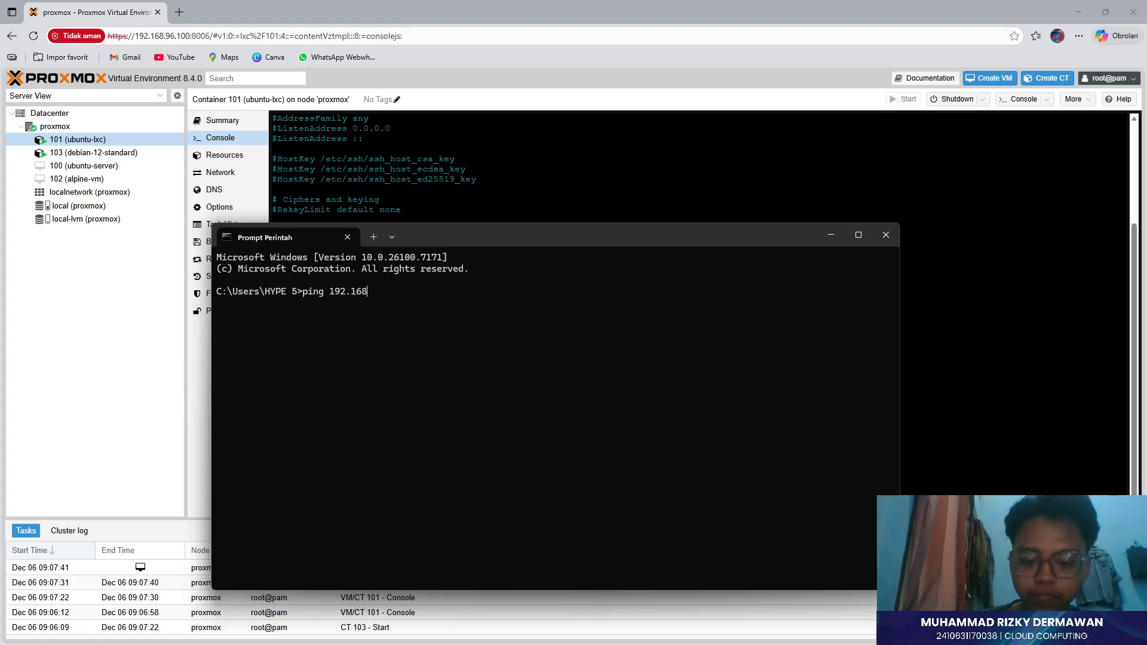
{"action": "type", "text": ".96.100"}
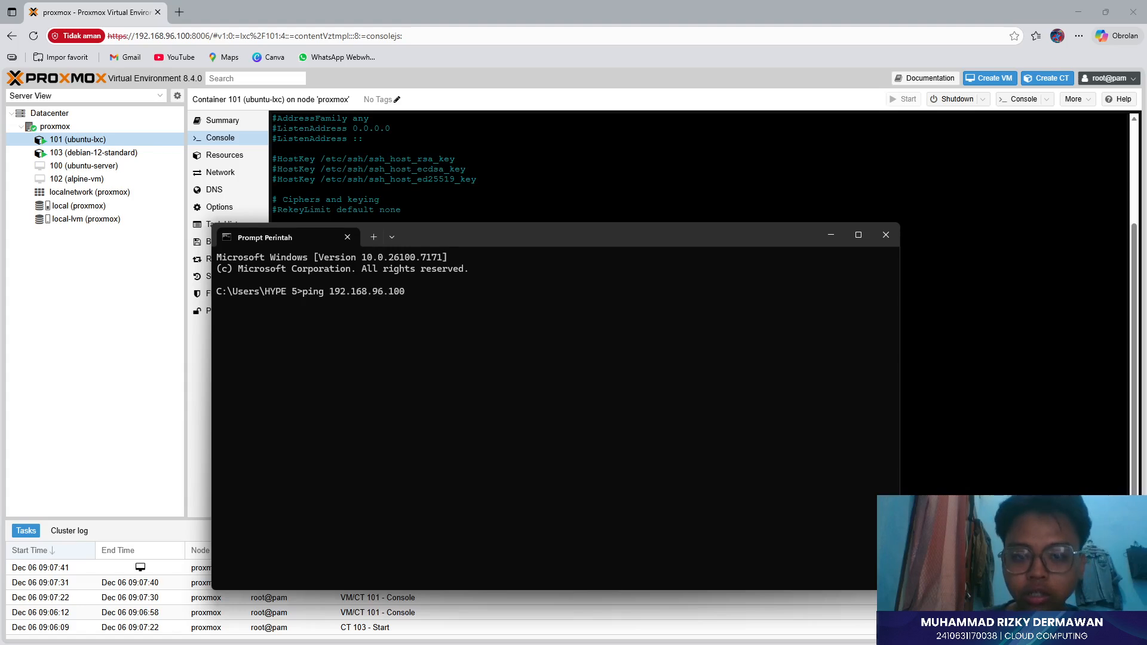
{"action": "key", "text": "Return"}
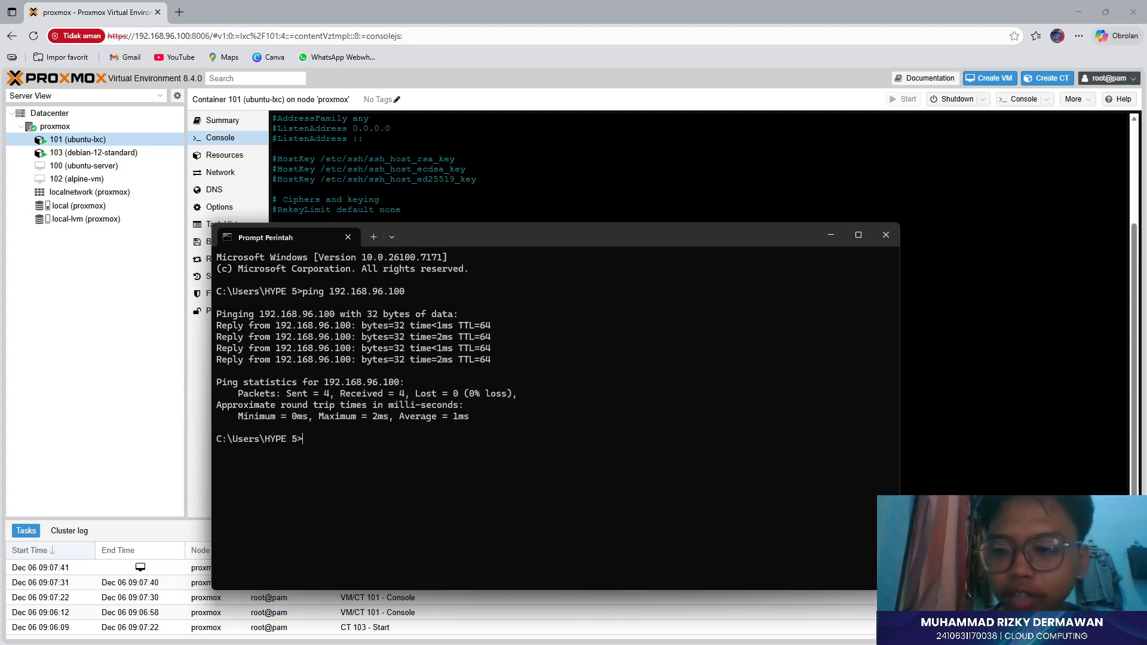
{"action": "left_click_drag", "start_coordinate": [486, 360], "coordinate": [397, 326]}
{"action": "left_click", "coordinate": [349, 447]}
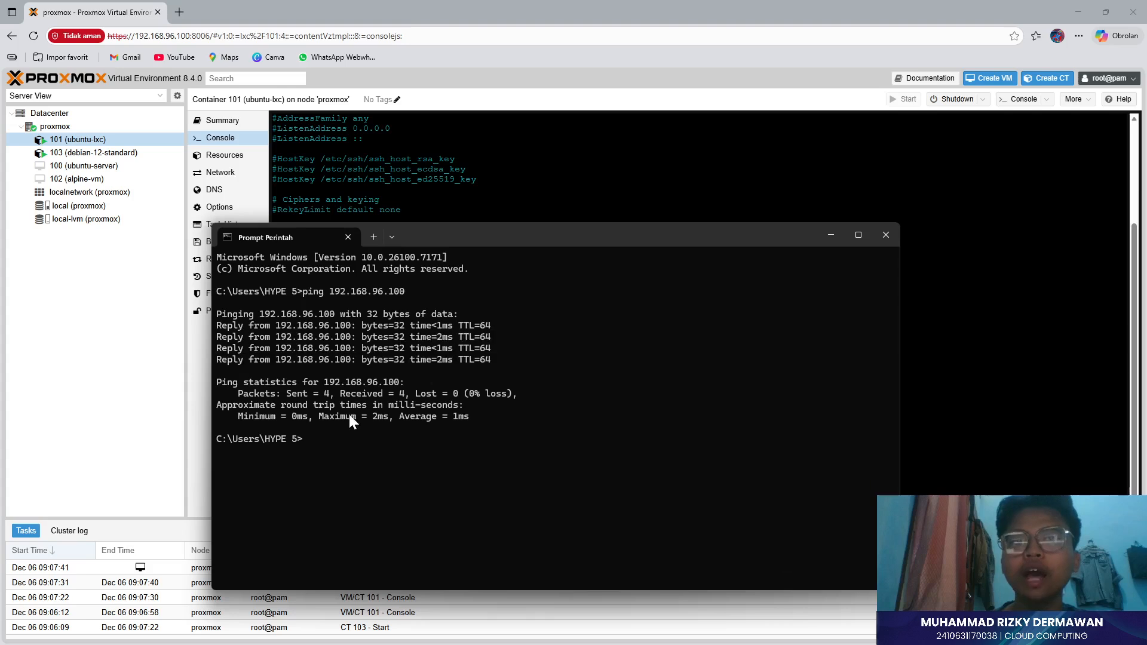
{"action": "left_click_drag", "start_coordinate": [543, 247], "coordinate": [822, 279]}
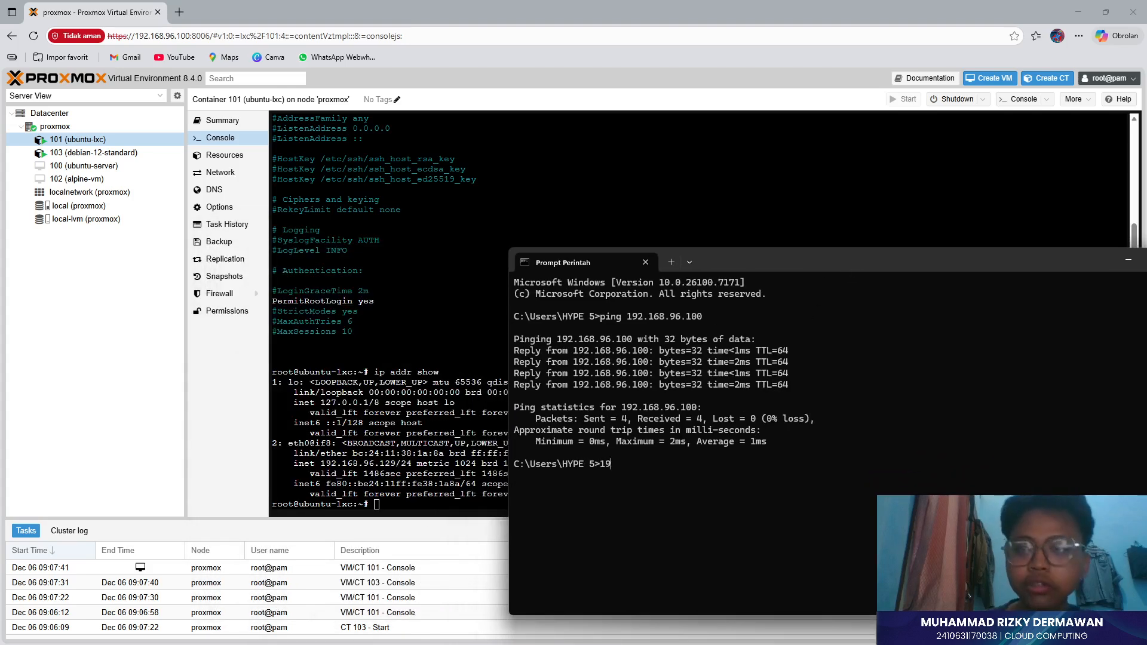
{"action": "type", "text": "ssh "}
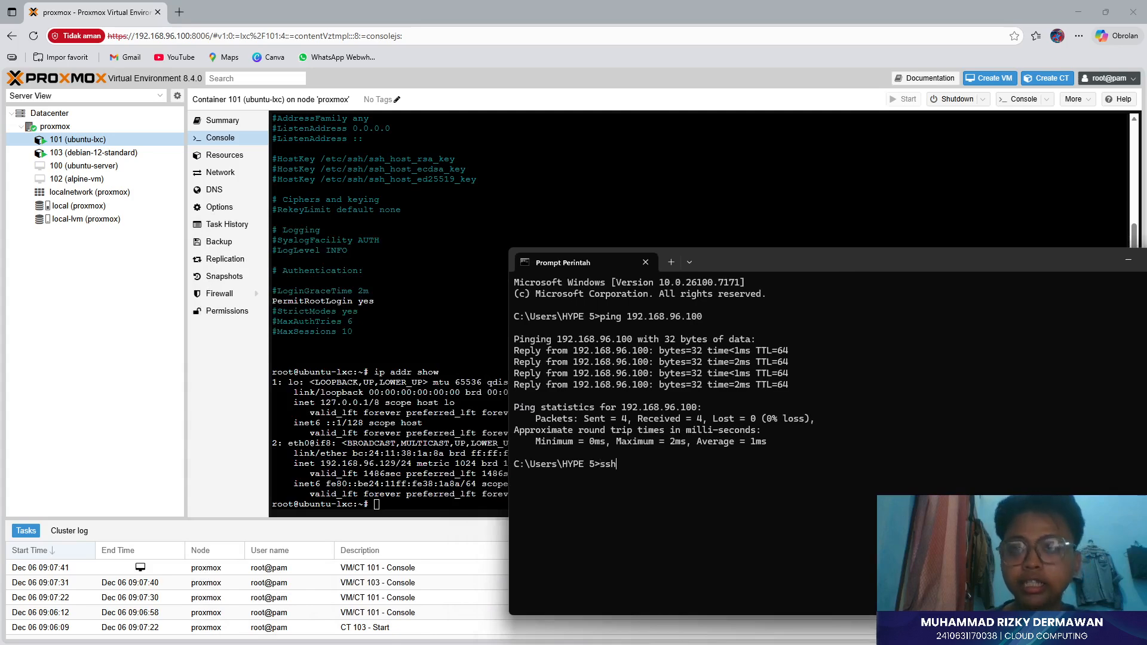
{"action": "type", "text": "root"}
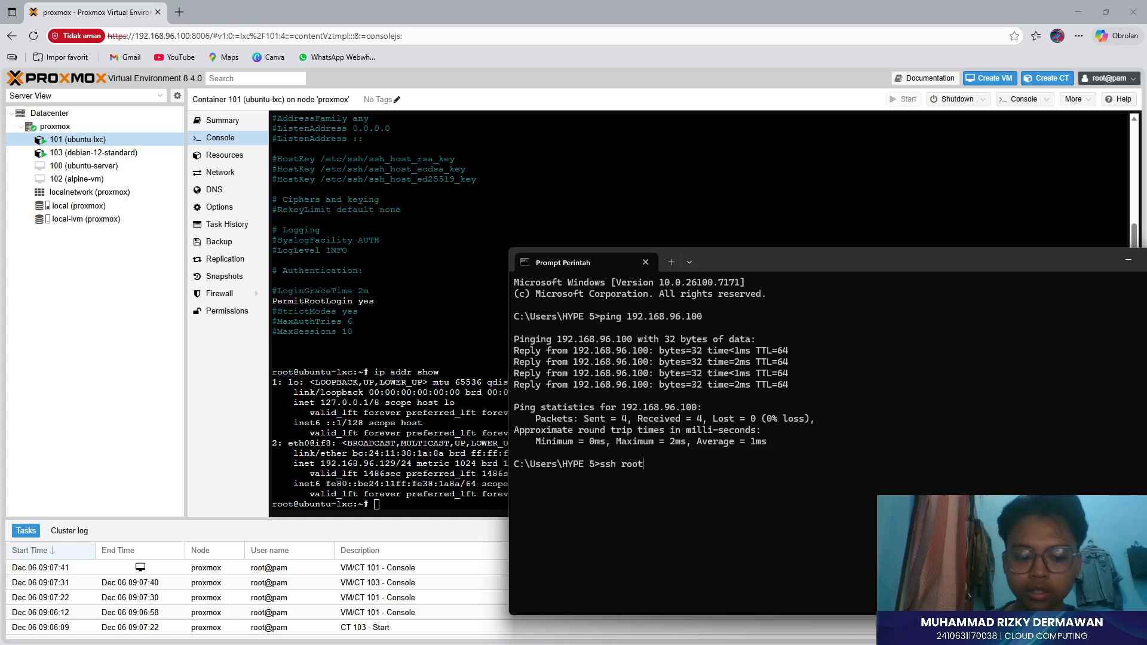
{"action": "type", "text": "@"}
{"action": "key", "text": "BackSpace"}
{"action": "key", "text": "BackSpace"}
{"action": "key", "text": "BackSpace"}
{"action": "key", "text": "BackSpace"}
{"action": "key", "text": "BackSpace"}
{"action": "key", "text": "BackSpace"}
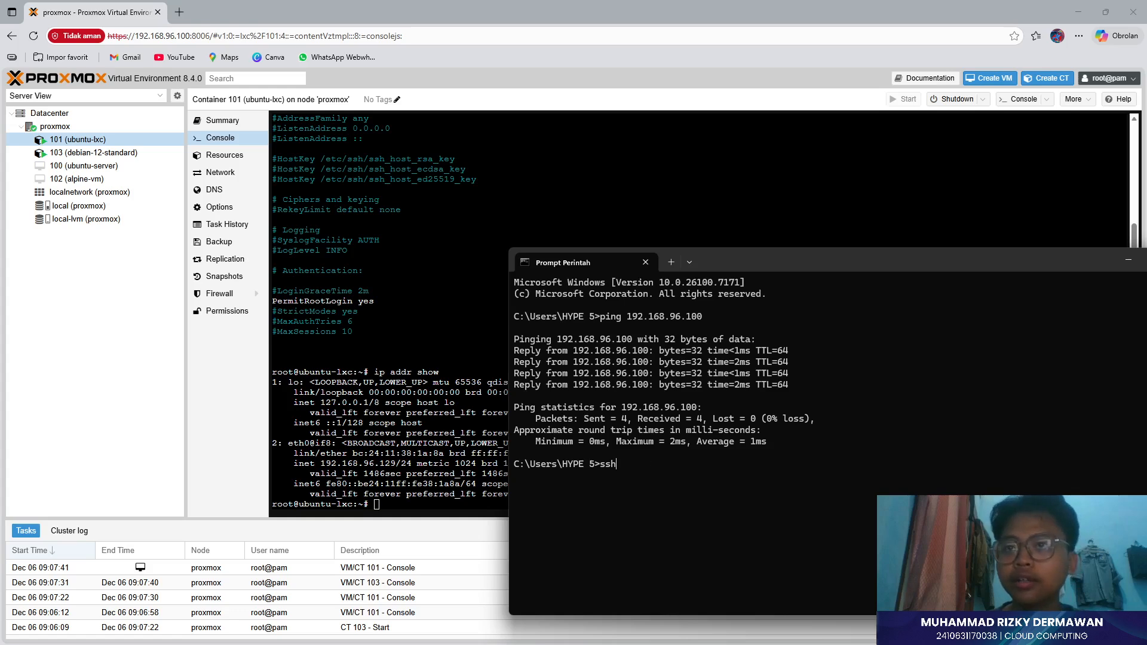
{"action": "type", "text": "root"}
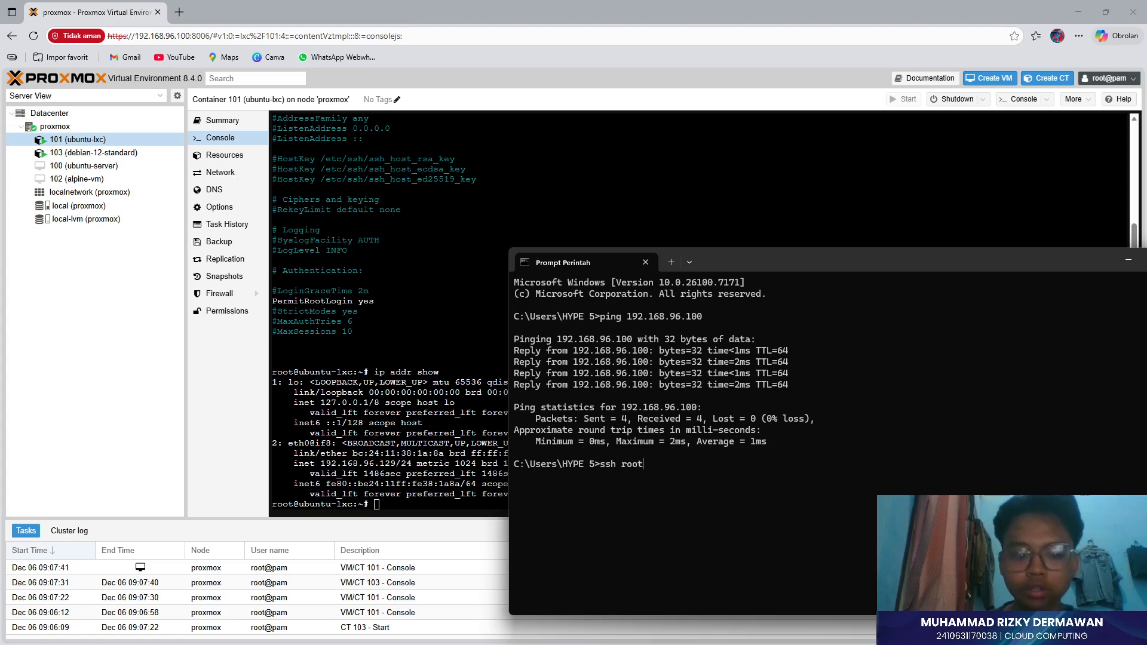
{"action": "type", "text": "@192"}
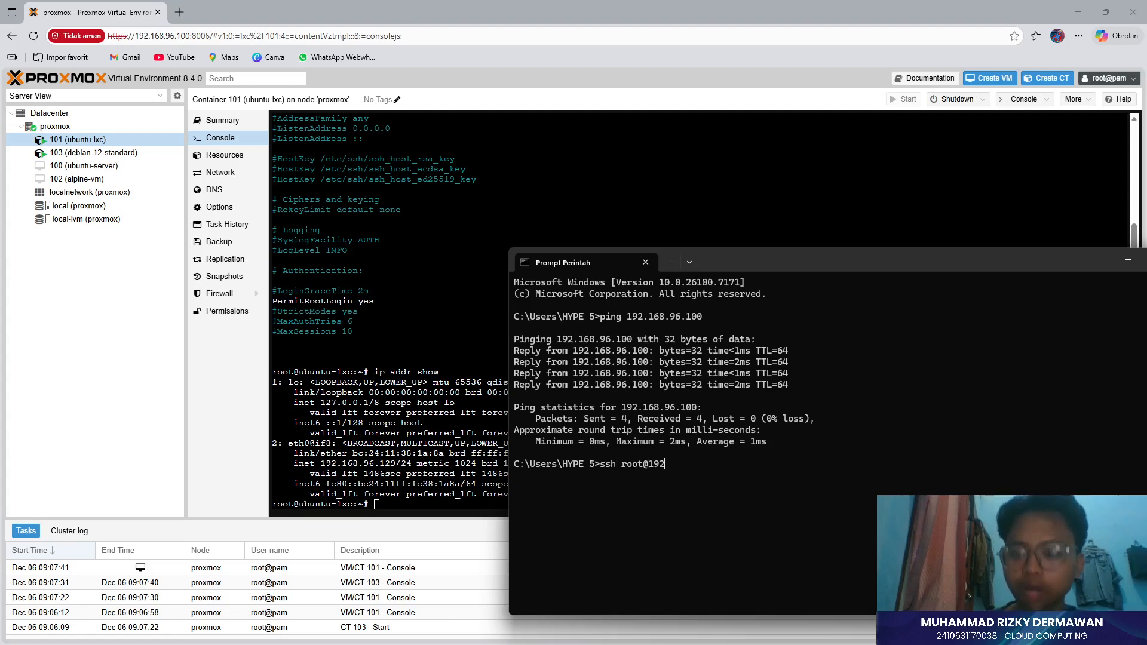
{"action": "type", "text": ".168"}
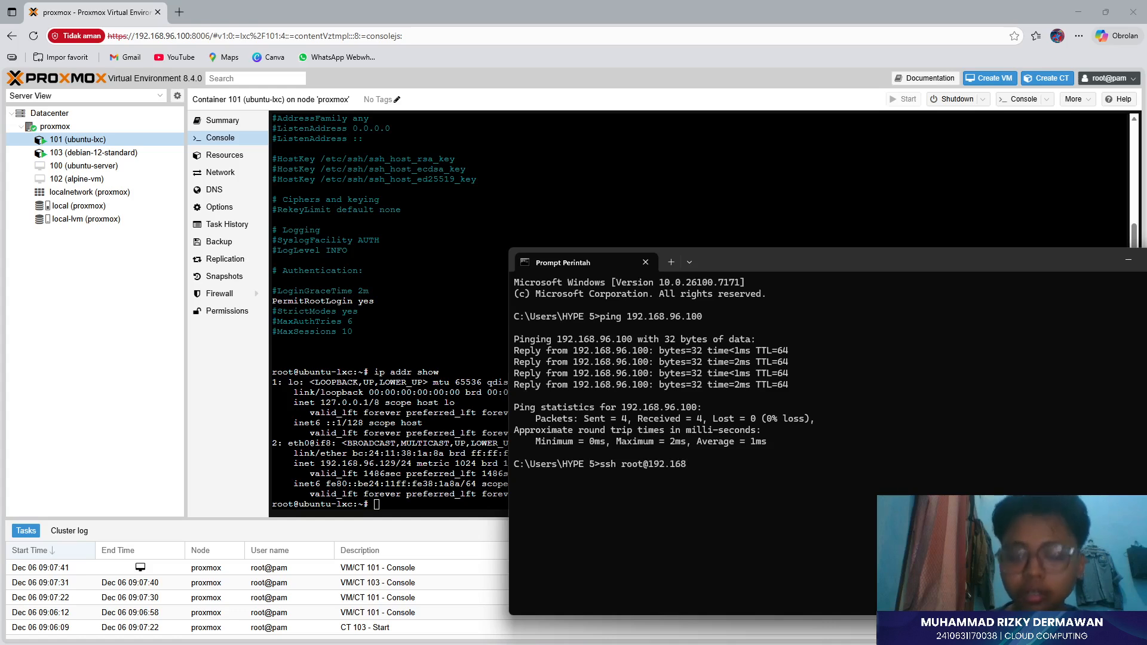
{"action": "type", "text": "."}
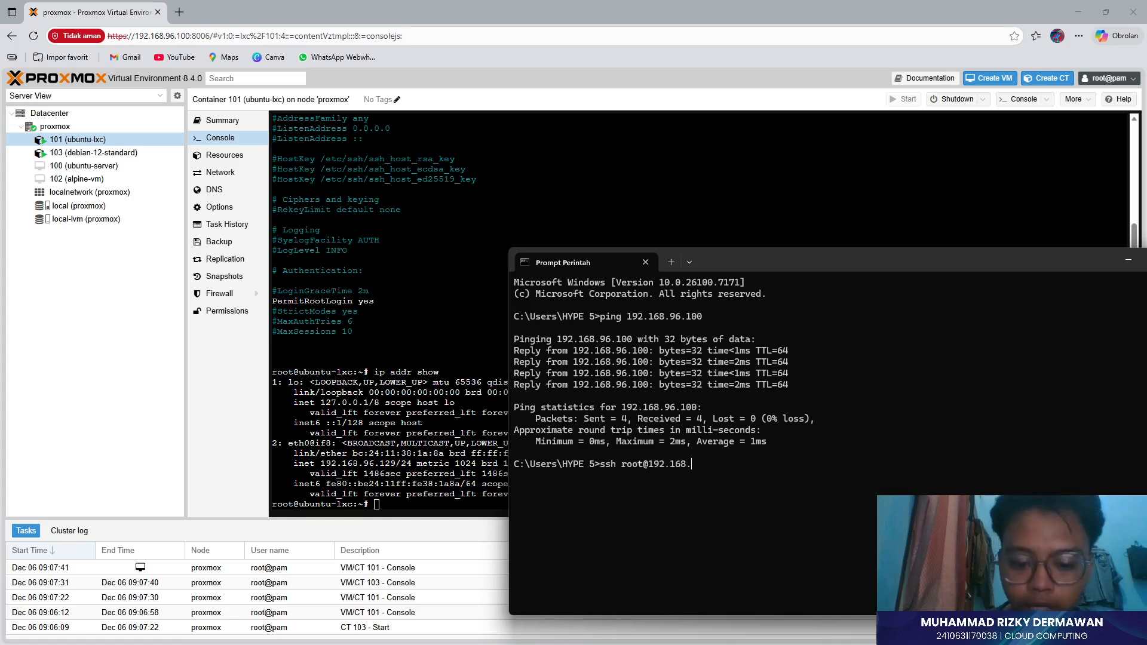
{"action": "type", "text": "96"}
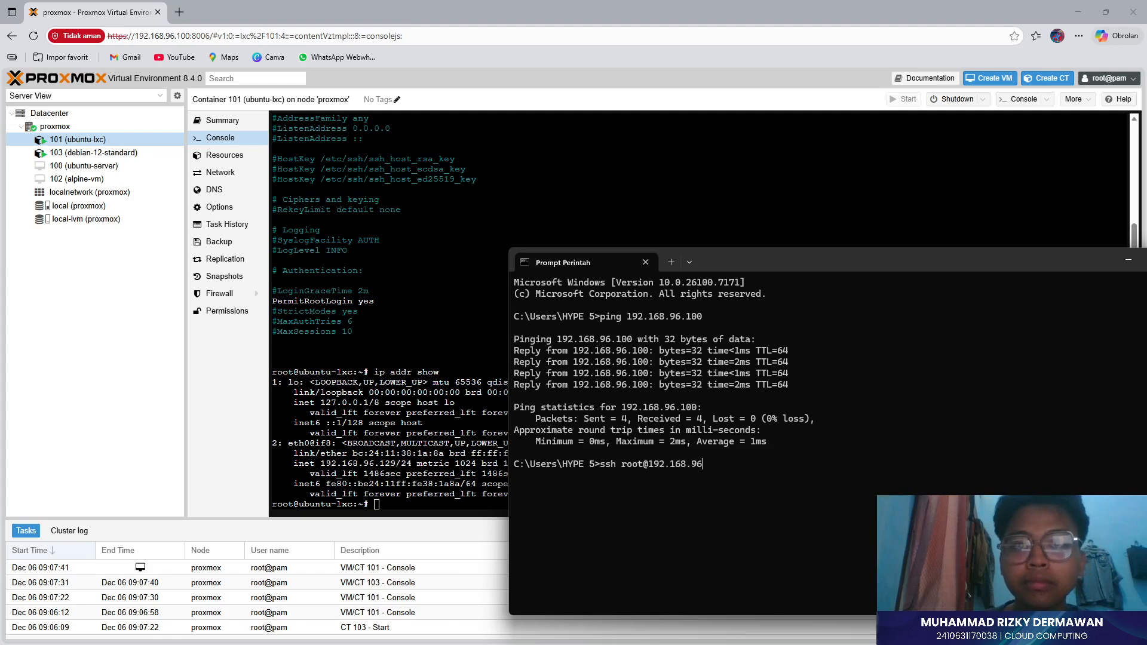
{"action": "type", "text": ".129"}
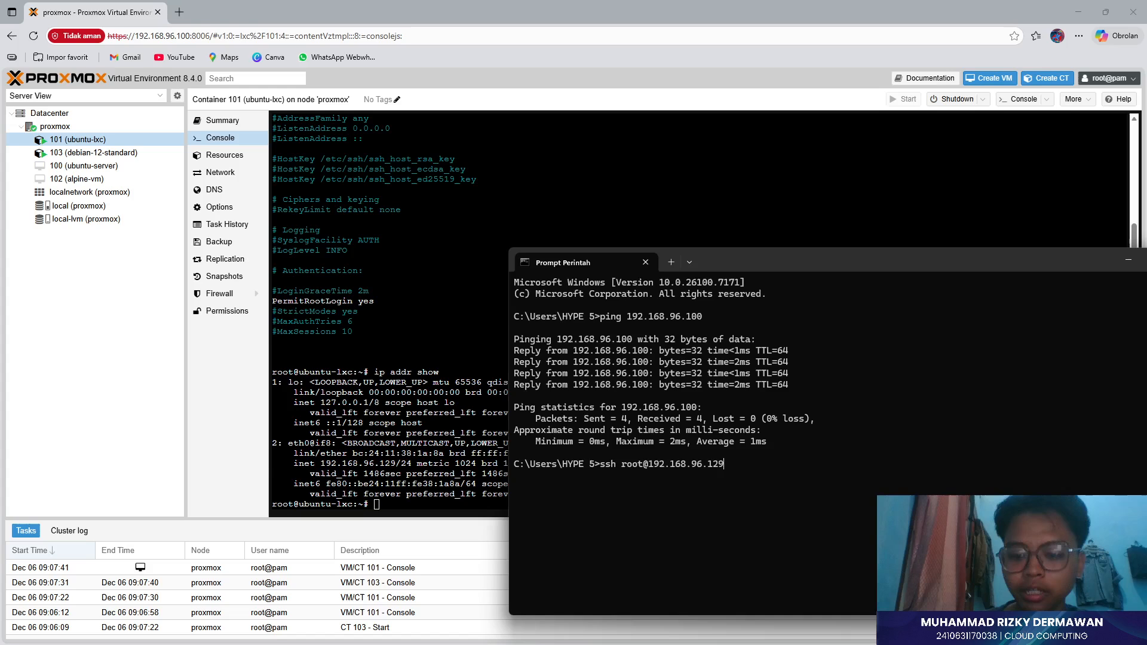
{"action": "key", "text": "Return"}
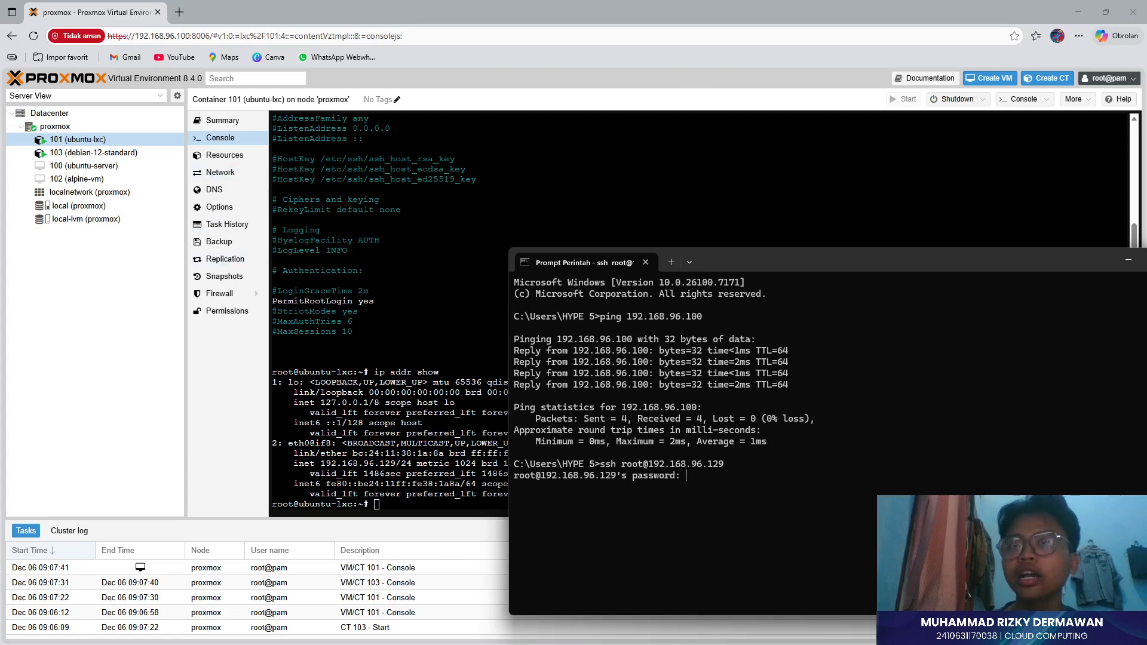
{"action": "left_click", "coordinate": [1128, 260]}
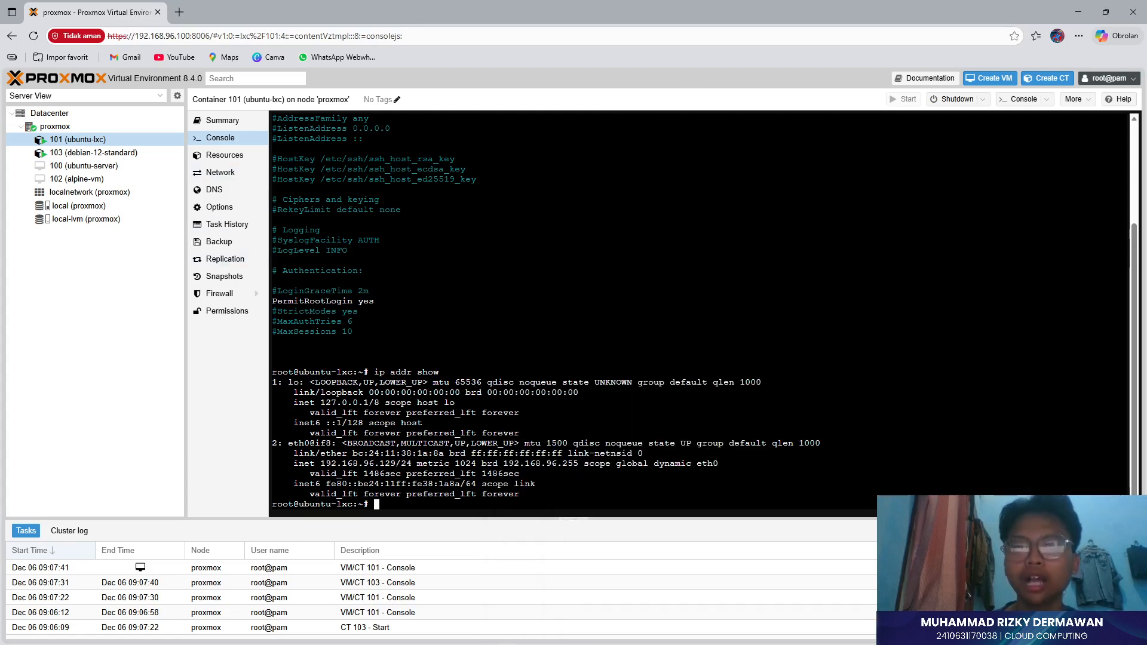
- Set a new root password in container 101 with passwd, then switch back to the SSH window
{"action": "type", "text": "p"}
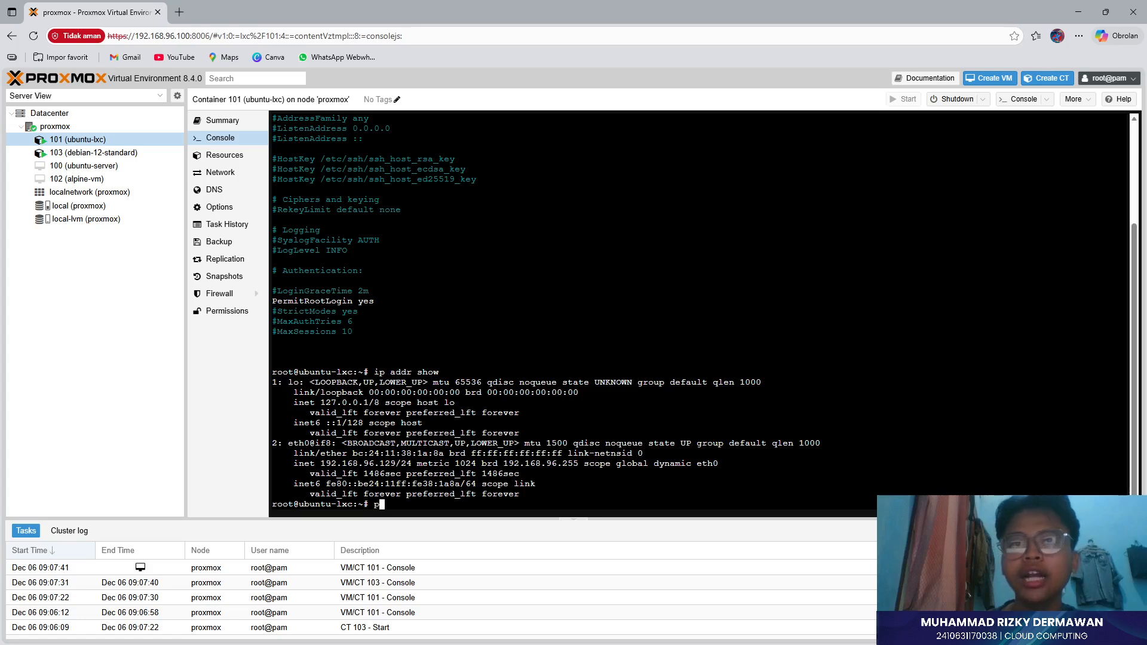
{"action": "type", "text": "asswd"}
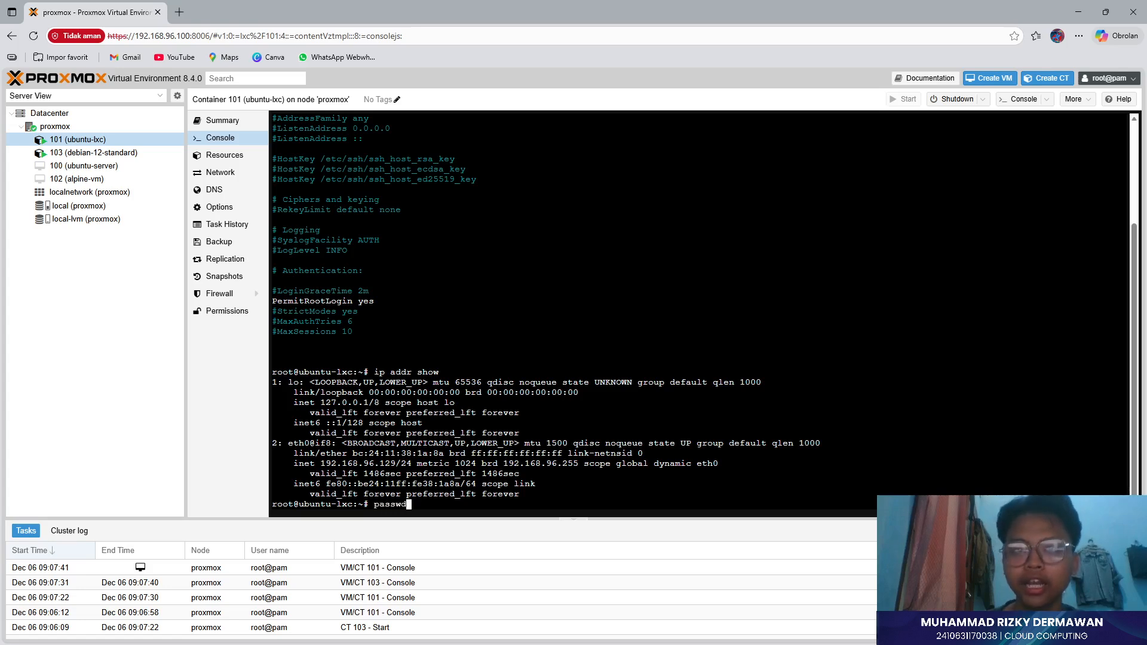
{"action": "key", "text": "Return"}
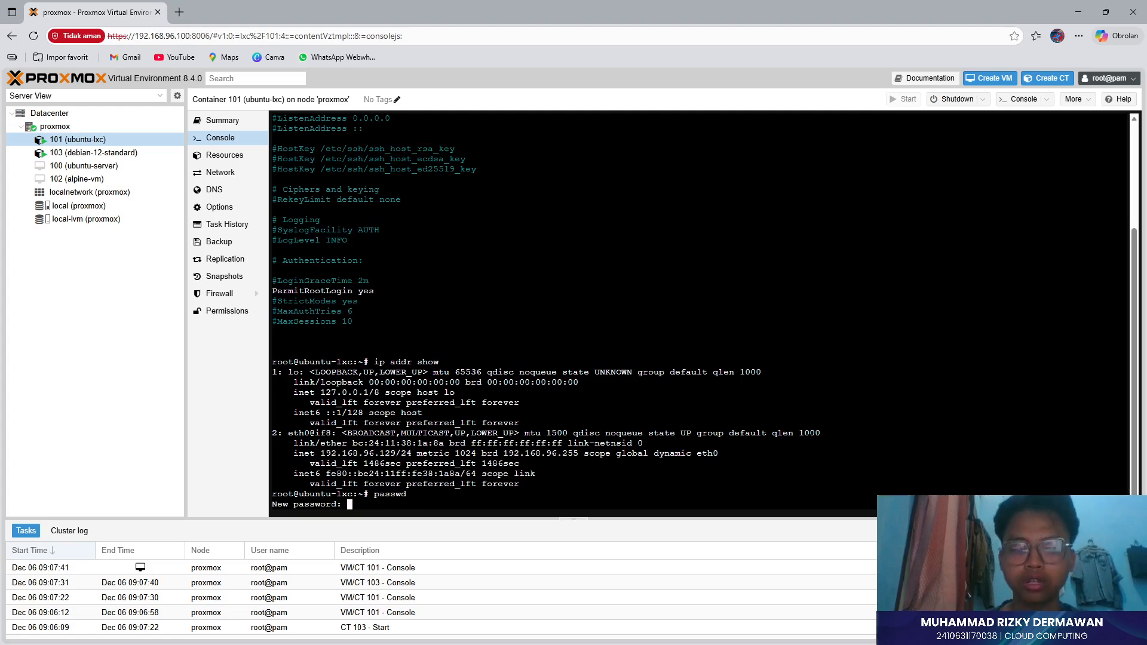
{"action": "key", "text": "Return"}
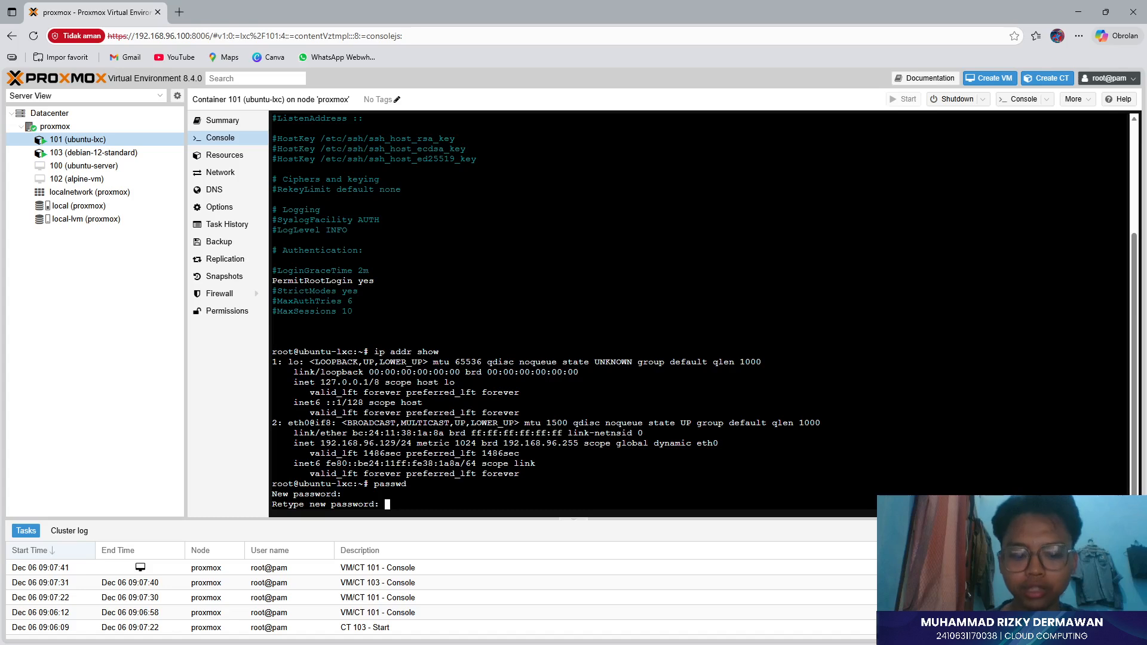
{"action": "key", "text": "Return"}
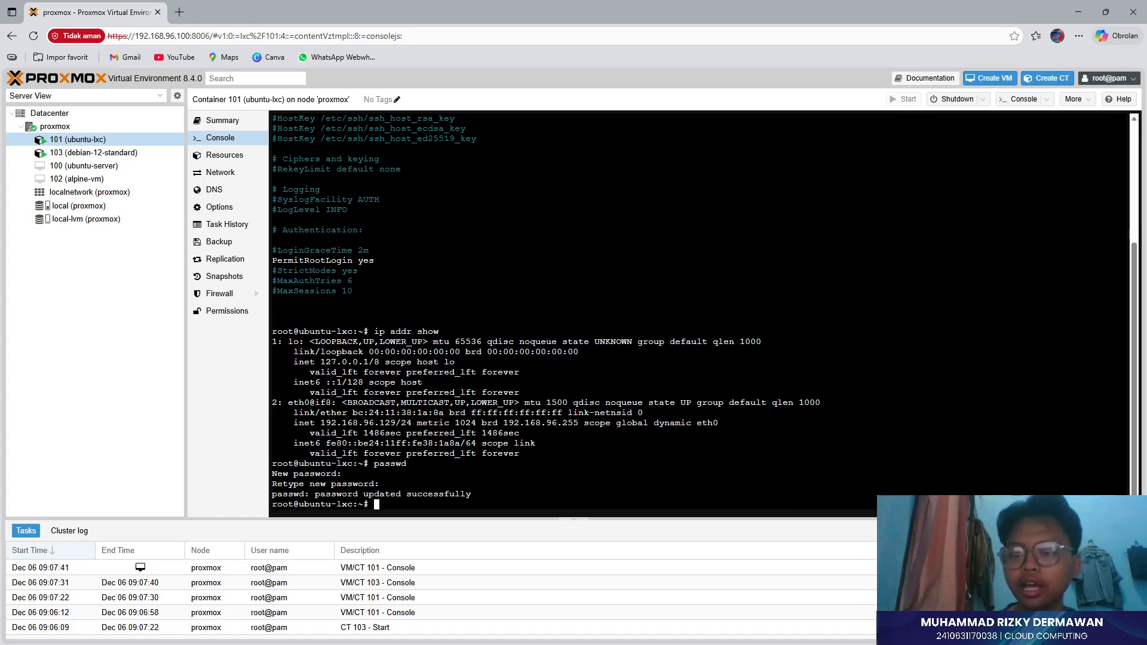
{"action": "key", "text": "super"}
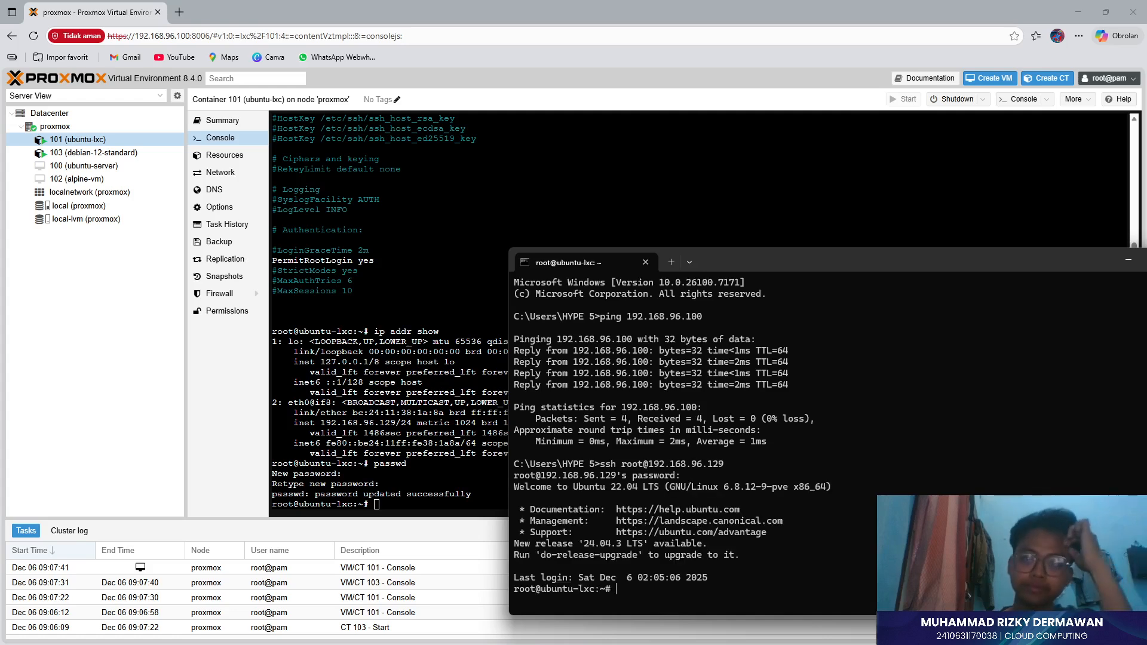
- Check the ubuntu-lxc root shell prompt over SSH, then maximise and close the terminal
{"action": "left_click_drag", "start_coordinate": [804, 257], "coordinate": [636, 171]}
{"action": "left_click_drag", "start_coordinate": [448, 504], "coordinate": [344, 505]}
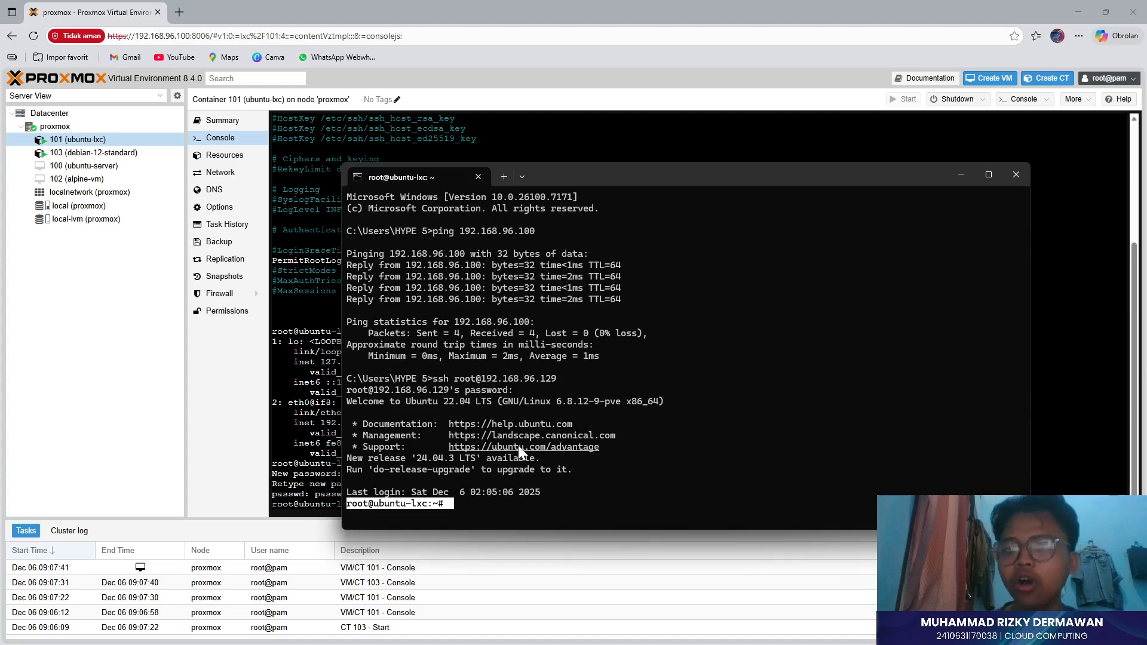
{"action": "left_click", "coordinate": [469, 497]}
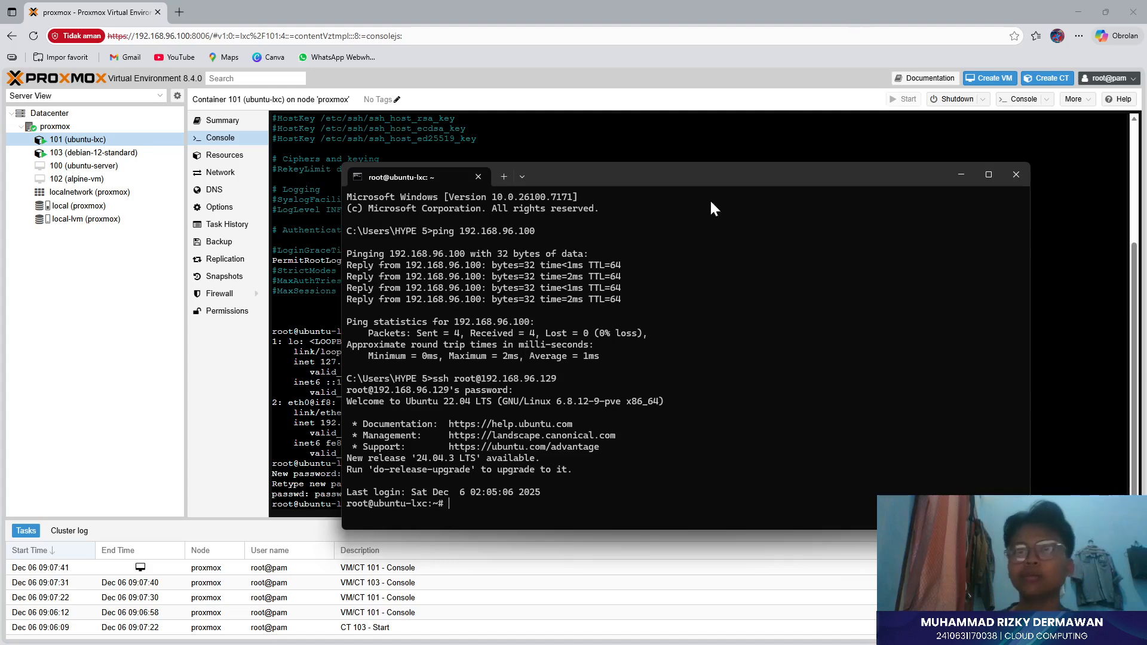
{"action": "left_click", "coordinate": [986, 172]}
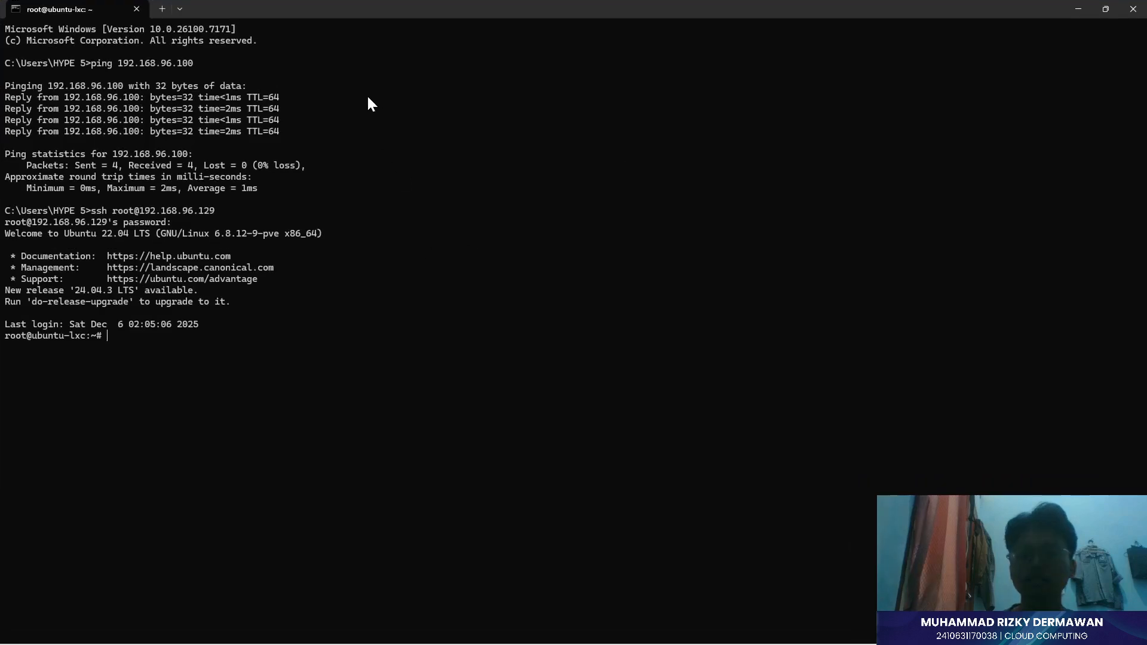
{"action": "left_click", "coordinate": [1134, 9]}
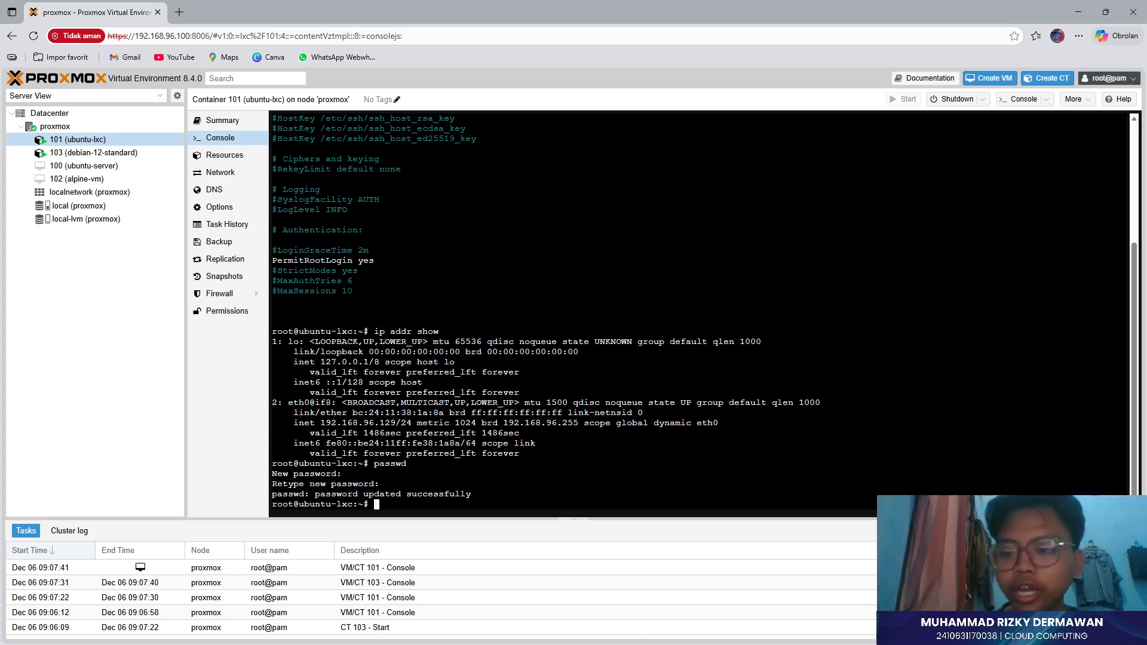
- Stop and shut down container 101 (ubuntu-lxc), then select container 103's console
{"action": "left_click", "coordinate": [121, 156]}
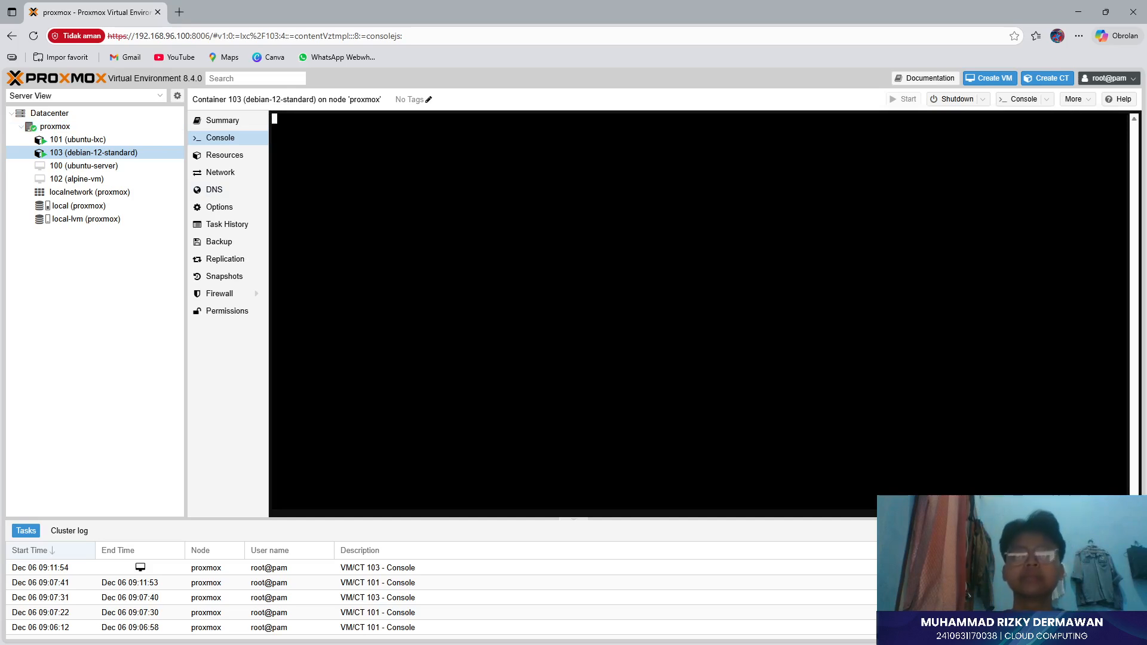
{"action": "right_click", "coordinate": [66, 140]}
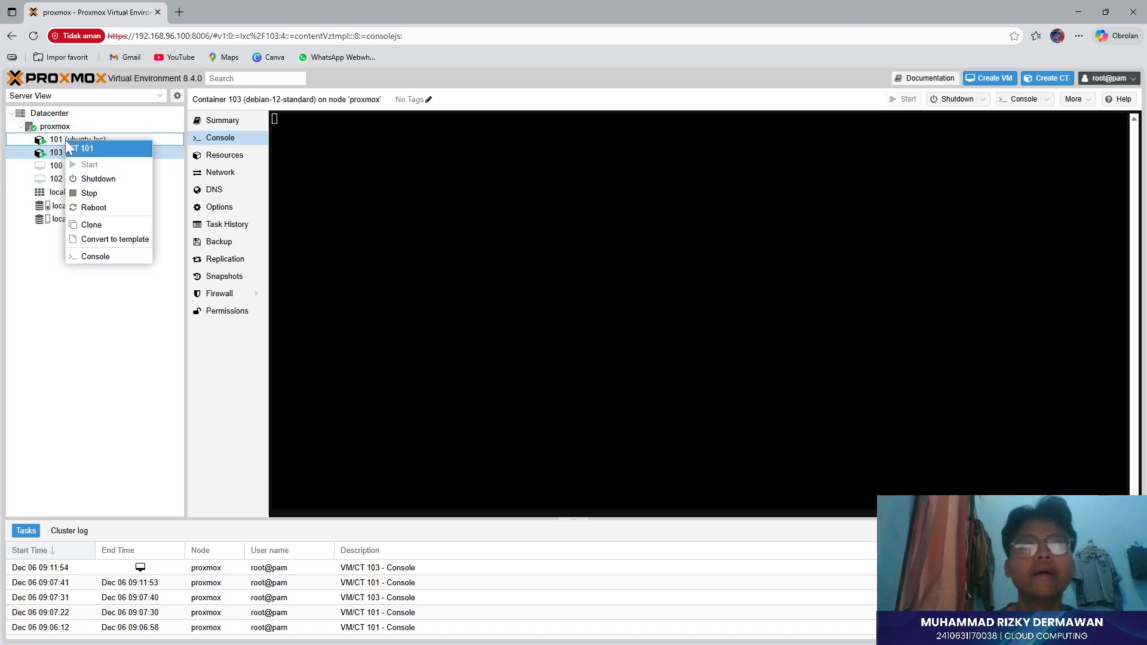
{"action": "left_click", "coordinate": [86, 193]}
{"action": "left_click", "coordinate": [549, 386]}
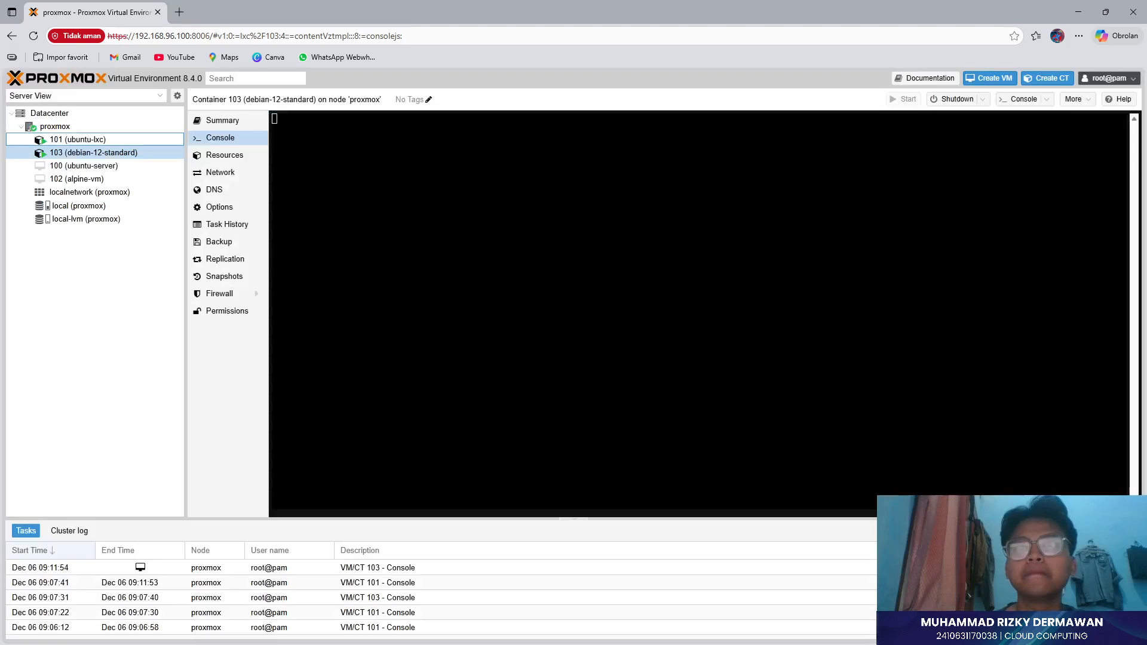
{"action": "right_click", "coordinate": [131, 141]}
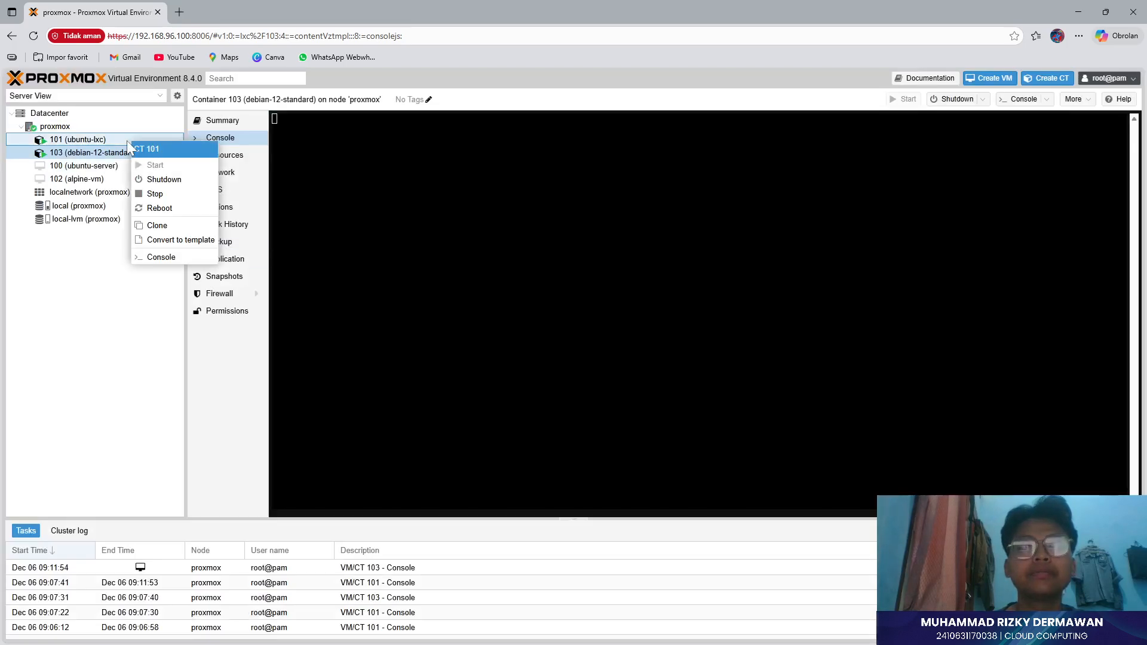
{"action": "left_click", "coordinate": [164, 180]}
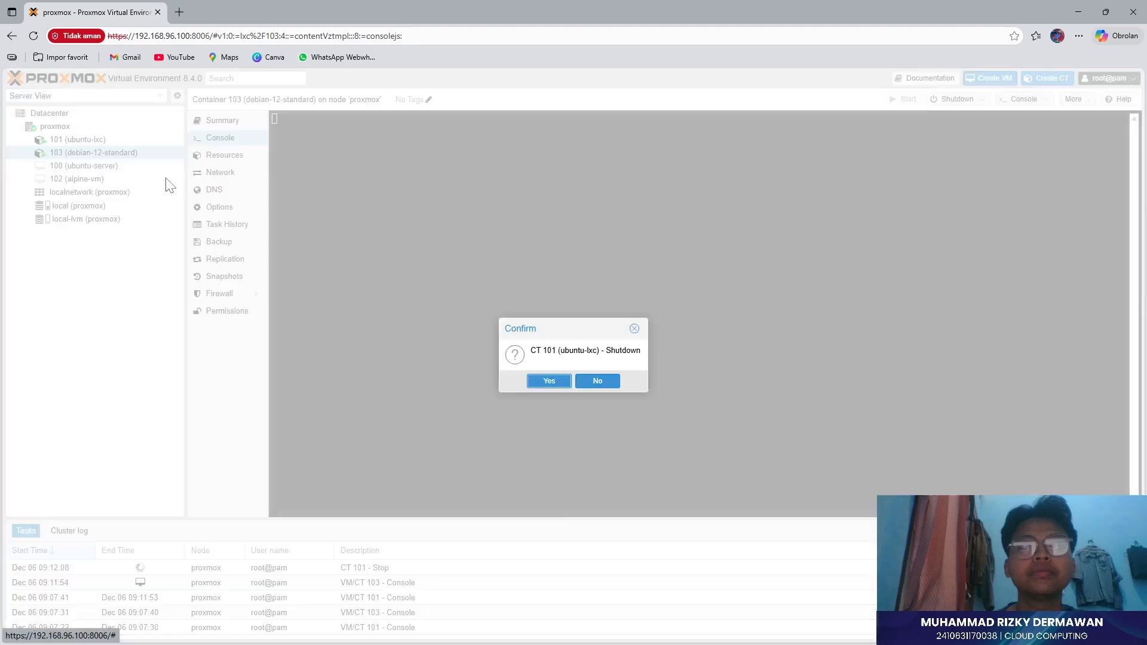
{"action": "left_click", "coordinate": [543, 383]}
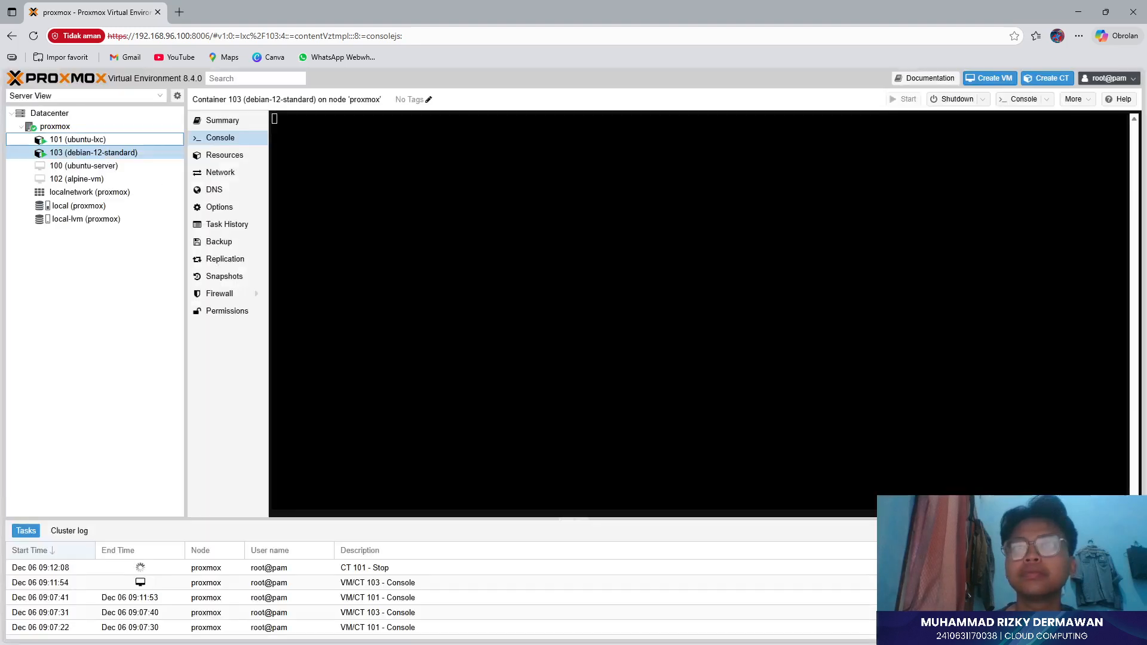
{"action": "left_click", "coordinate": [121, 165]}
{"action": "left_click", "coordinate": [120, 156]}
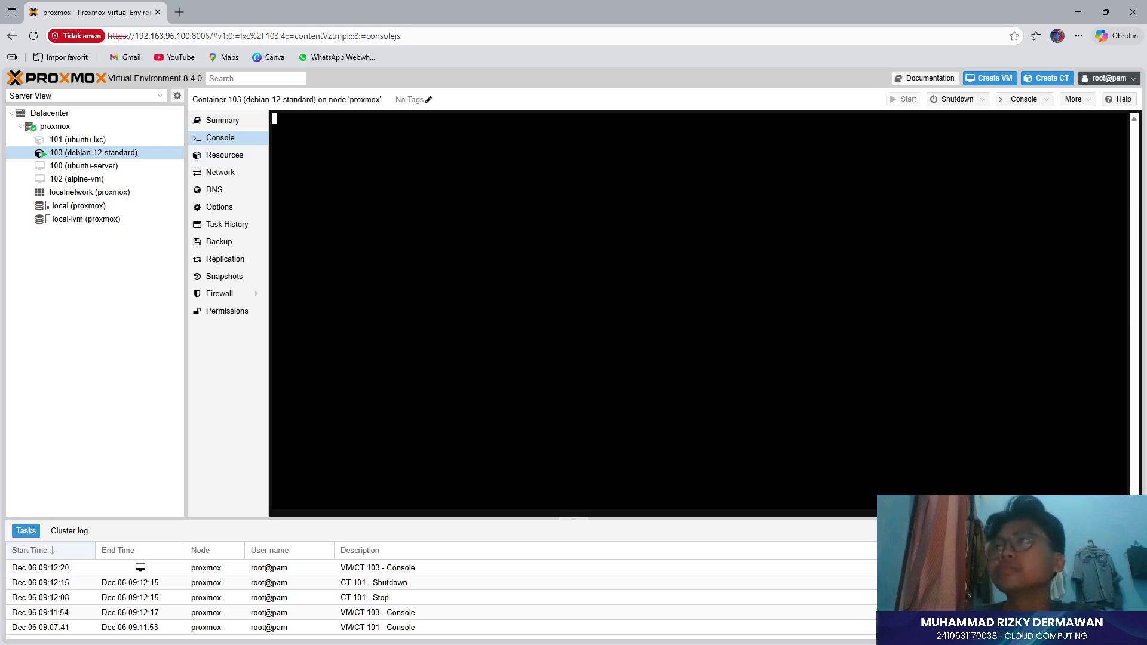
- Force-stop container 103, confirm shutdown, then start it again to reach the Debian login prompt
{"action": "left_click", "coordinate": [982, 99]}
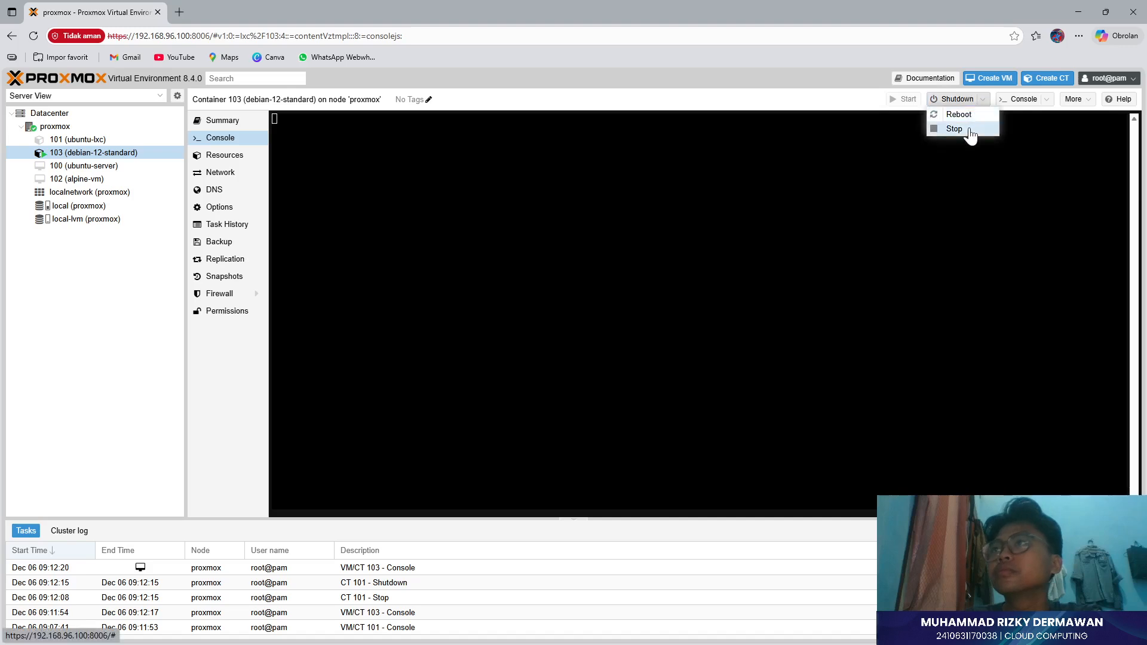
{"action": "left_click", "coordinate": [968, 129]}
{"action": "left_click", "coordinate": [529, 386]}
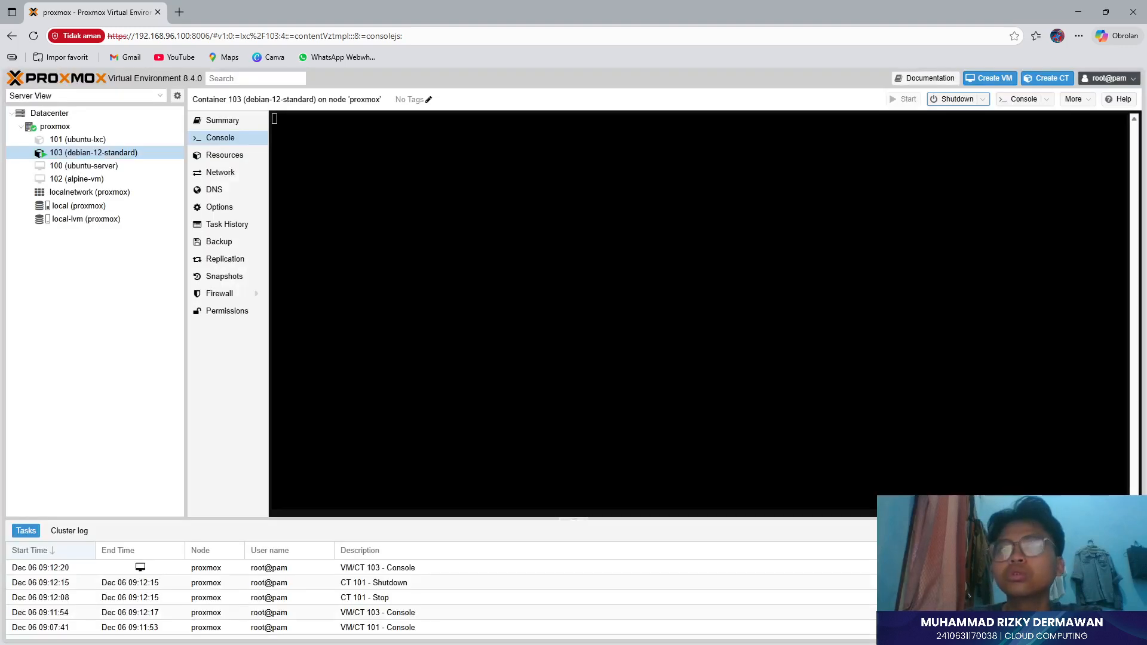
{"action": "left_click", "coordinate": [958, 104]}
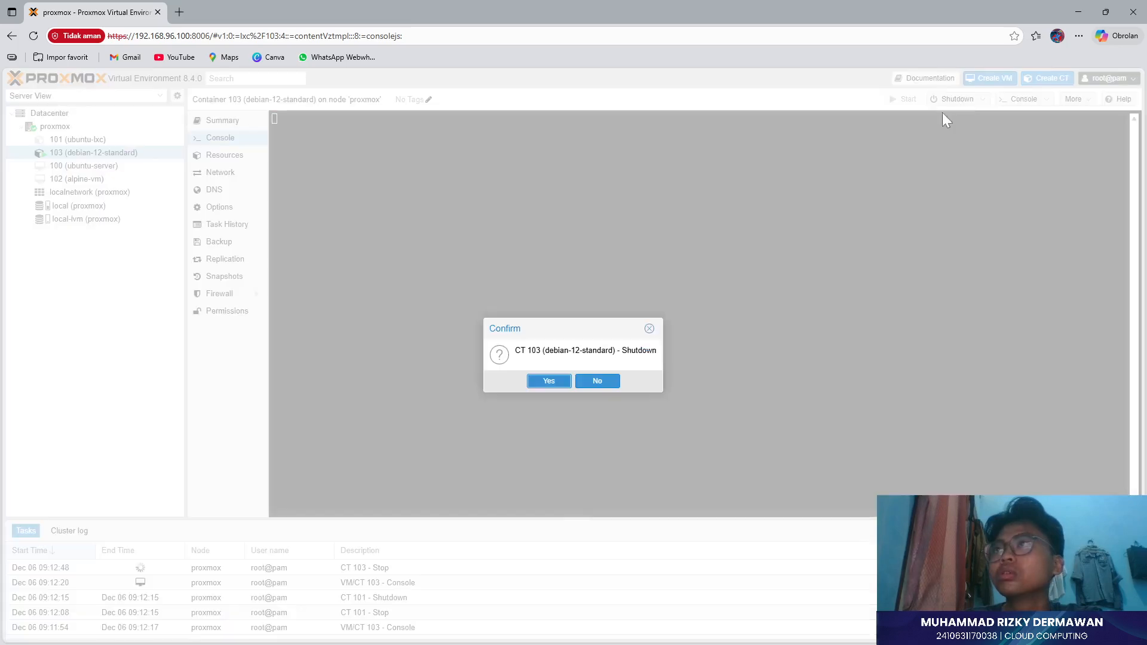
{"action": "left_click", "coordinate": [541, 384]}
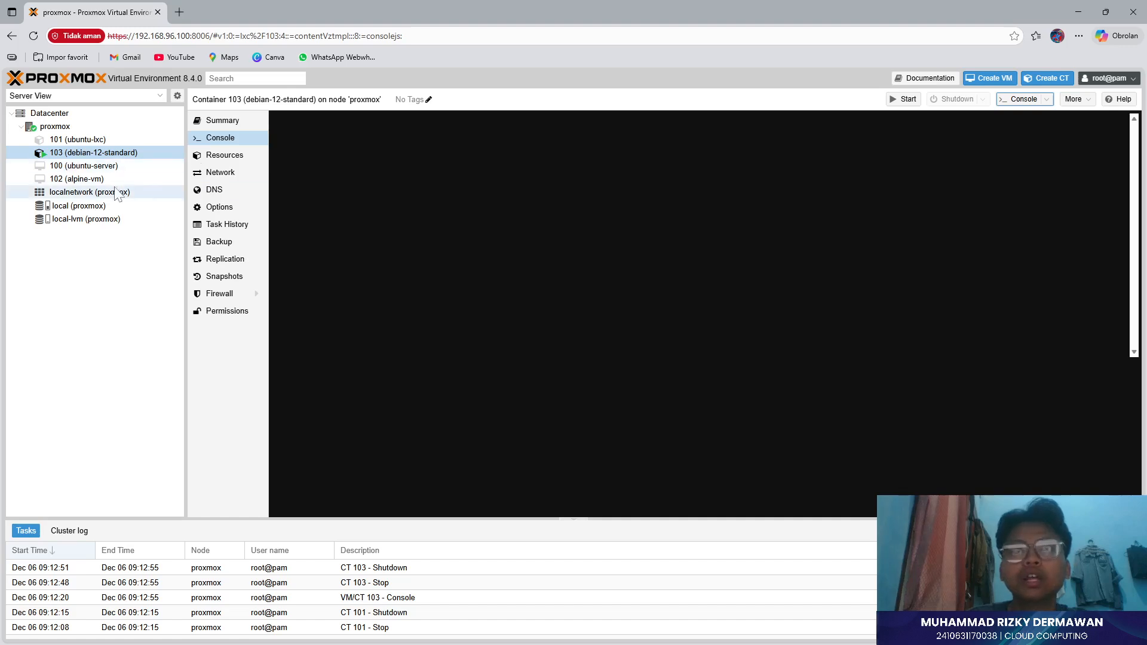
{"action": "left_click", "coordinate": [901, 101]}
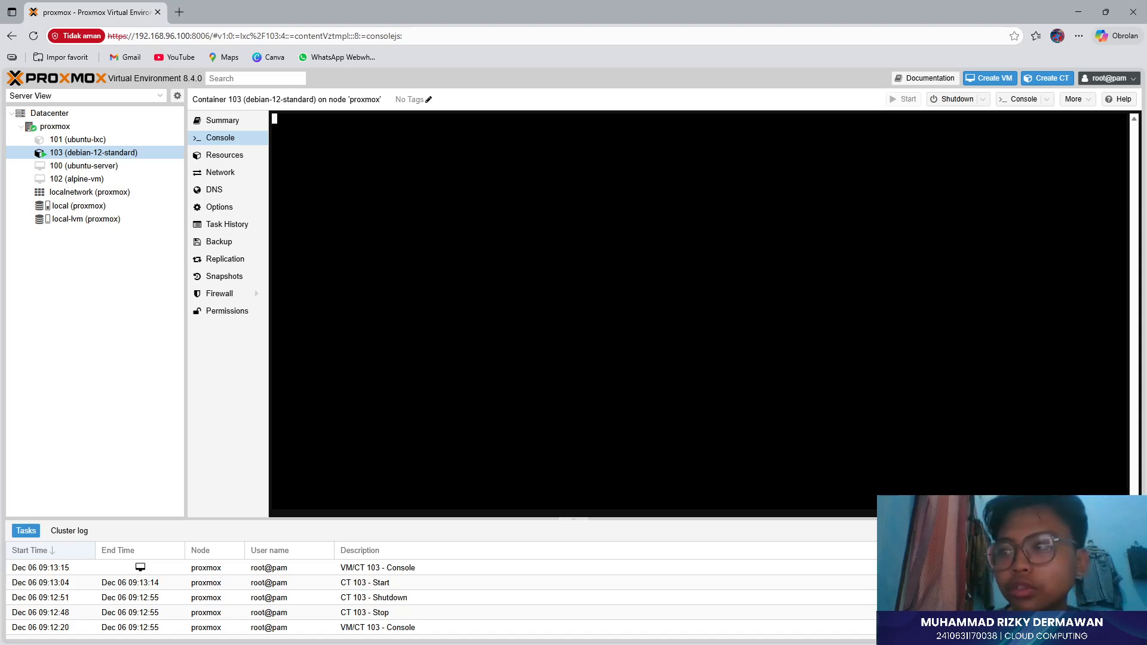
{"action": "left_click", "coordinate": [392, 581]}
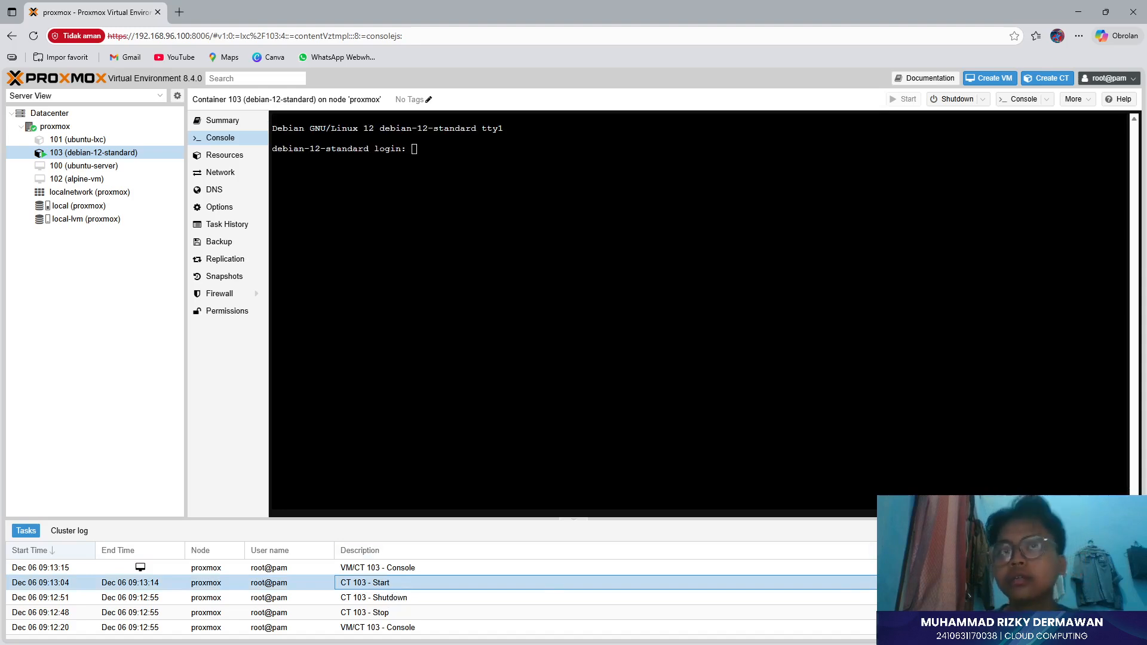
- Log in as root with its password on container 103's Debian console
{"action": "left_click", "coordinate": [439, 245]}
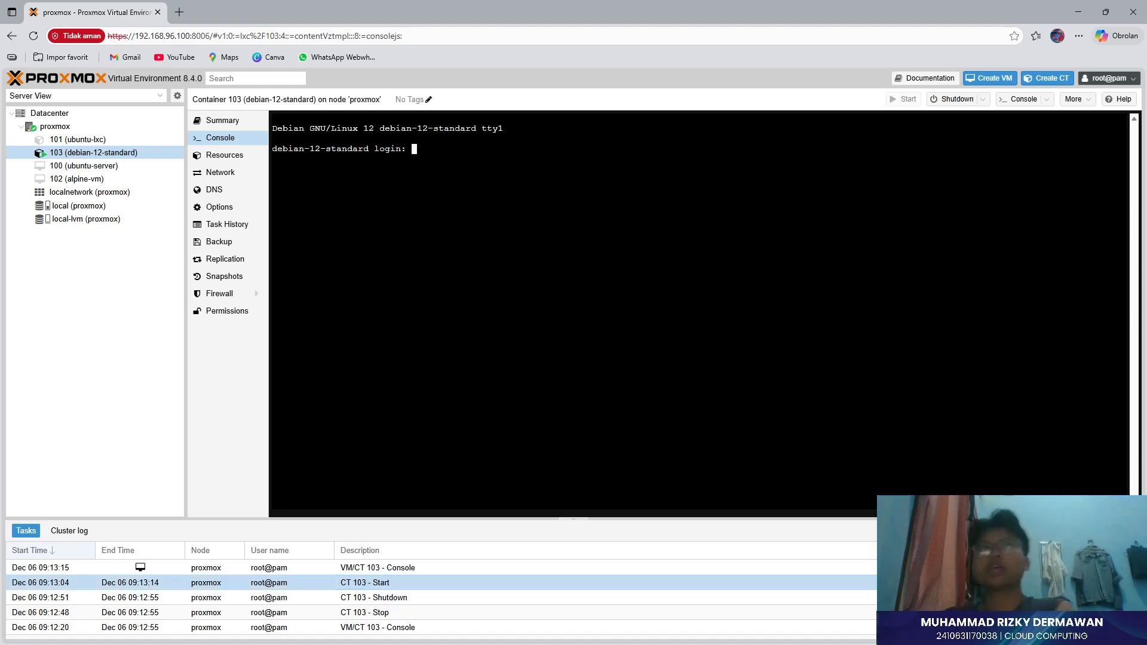
{"action": "type", "text": "root"}
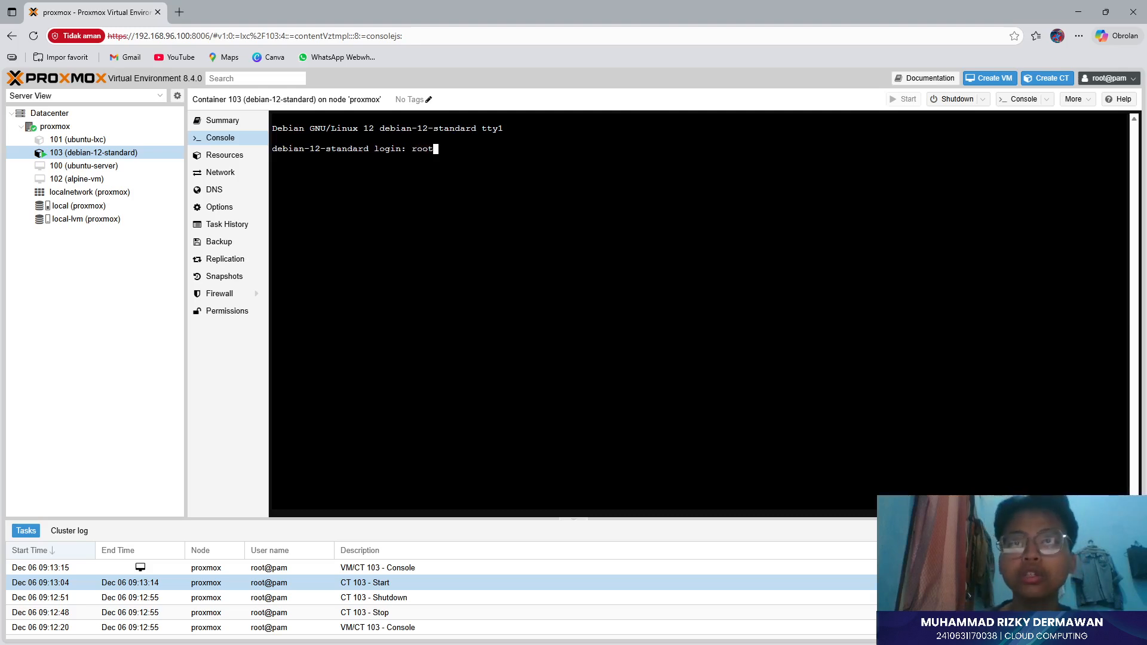
{"action": "key", "text": "Return"}
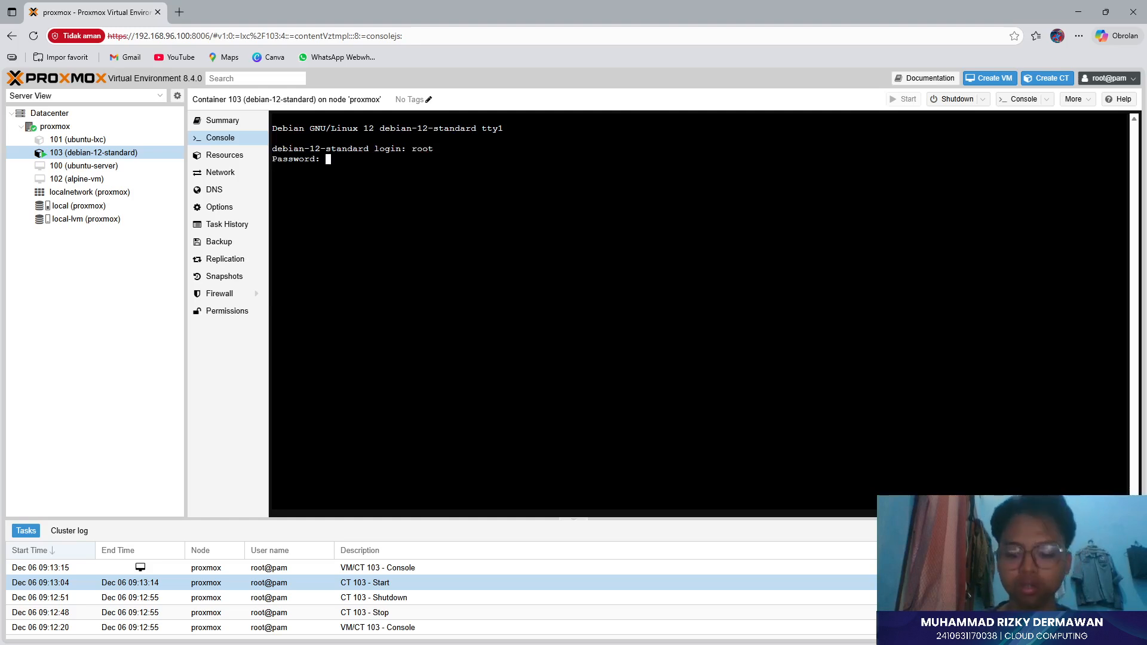
{"action": "key", "text": "Return"}
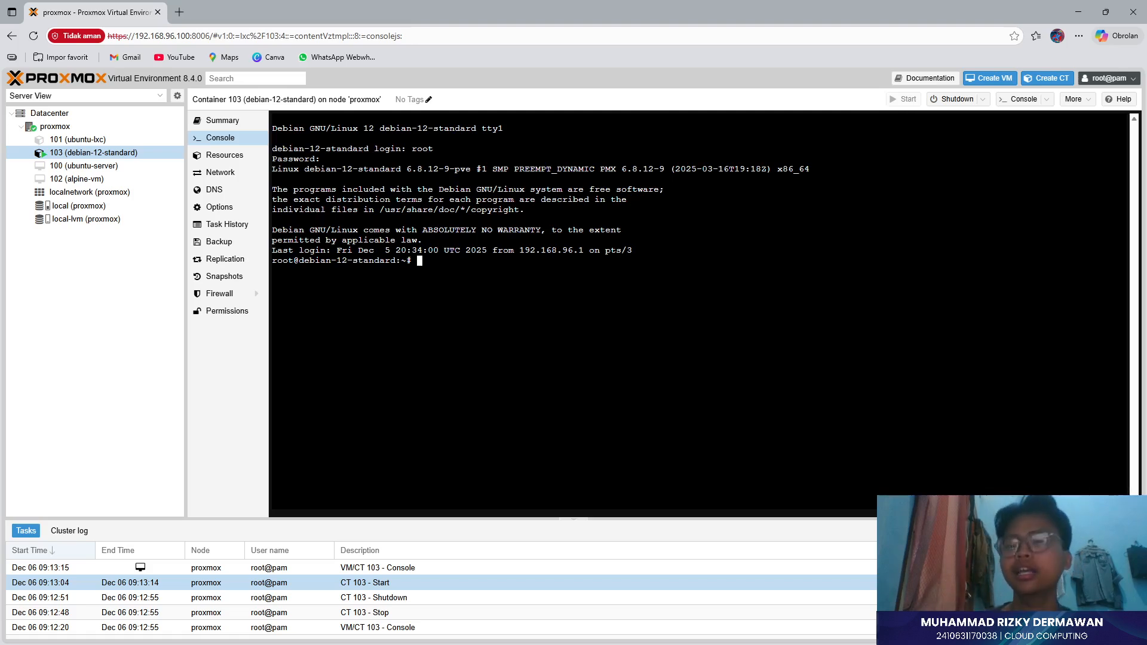
- Open /etc/ssh/sshd_config in nano on container 103
{"action": "type", "text": "nano etc"}
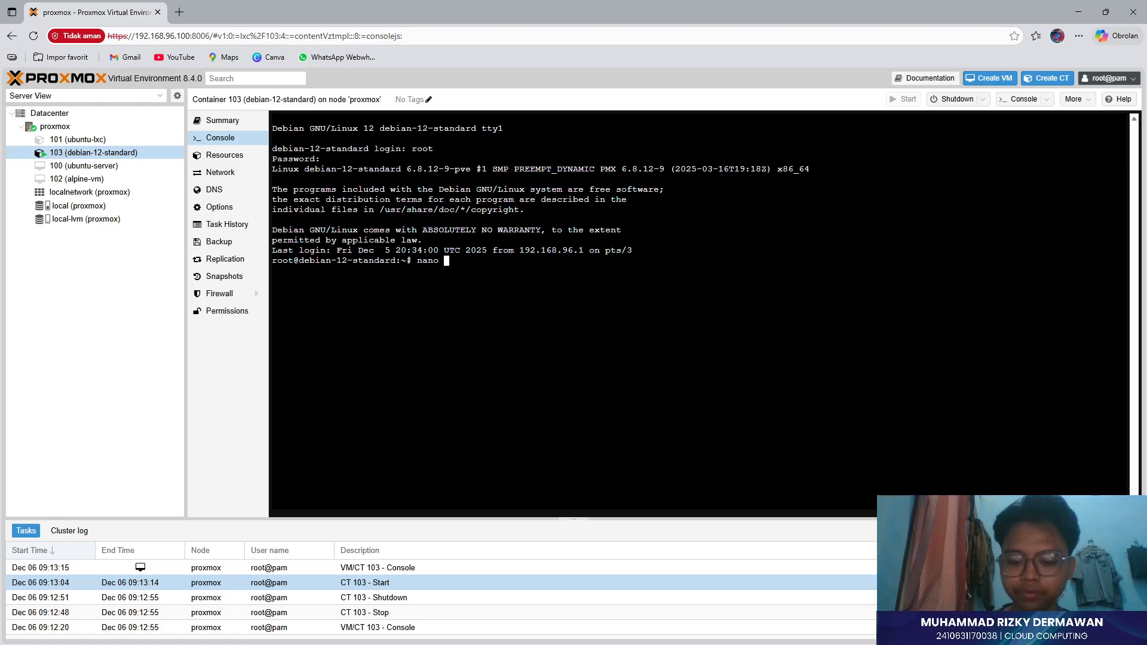
{"action": "key", "text": "BackSpace"}
{"action": "key", "text": "BackSpace"}
{"action": "key", "text": "BackSpace"}
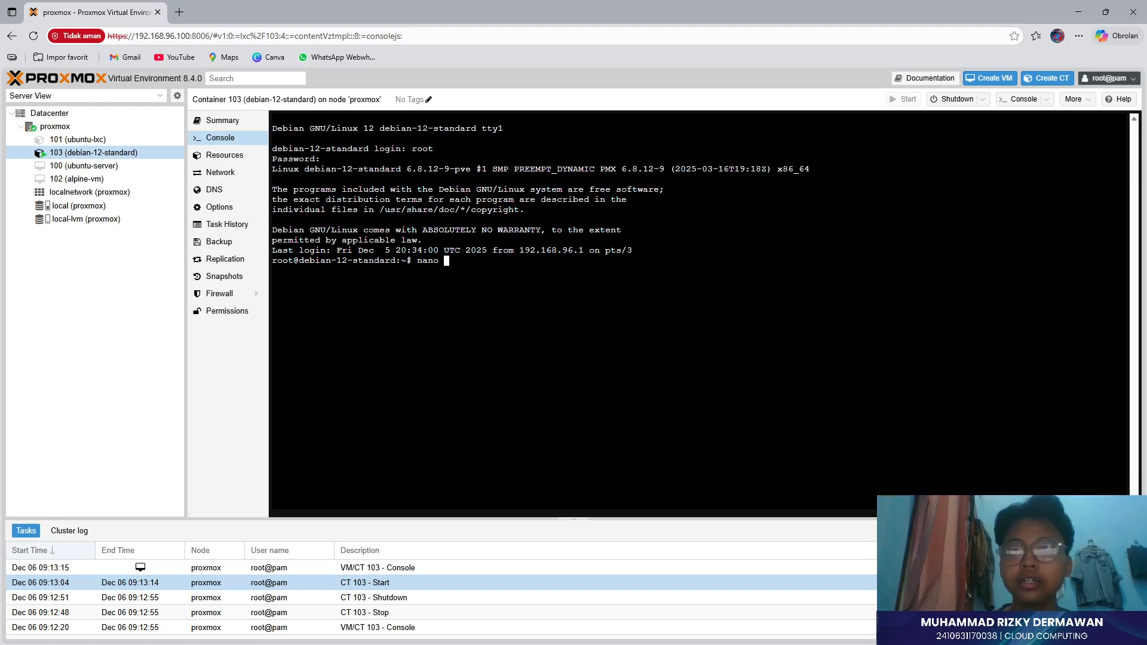
{"action": "type", "text": "/etc/ssh/ss"}
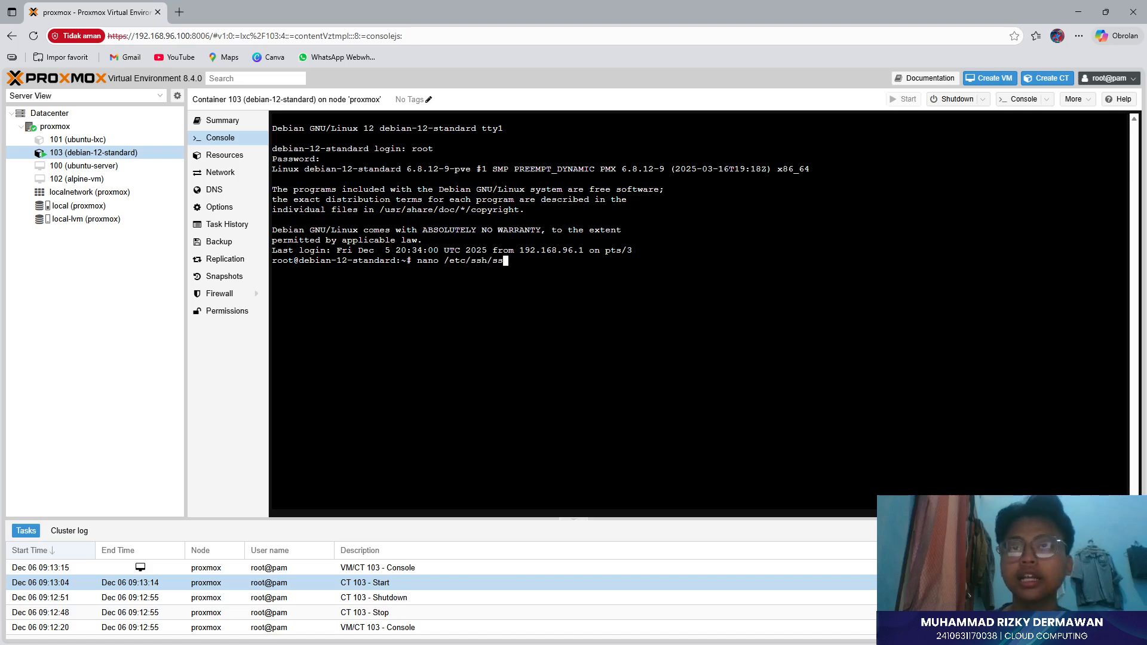
{"action": "type", "text": "hd_config"}
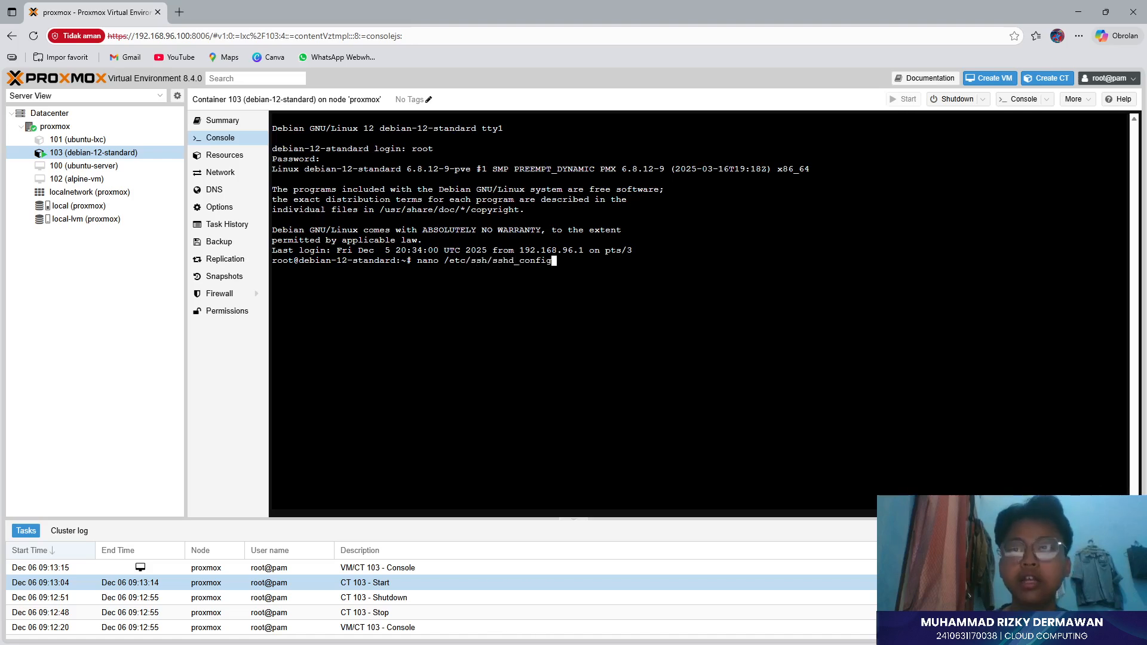
{"action": "key", "text": "Return"}
- Remove the comment mark so the PermitRootLogin yes line is active
{"action": "key", "text": "Down"}
{"action": "key", "text": "Down"}
{"action": "key", "text": "Down"}
{"action": "key", "text": "Down"}
{"action": "key", "text": "Down"}
{"action": "key", "text": "Down"}
{"action": "key", "text": "Down"}
{"action": "key", "text": "Down"}
{"action": "key", "text": "Down"}
{"action": "key", "text": "Down"}
{"action": "key", "text": "Down"}
{"action": "key", "text": "Down"}
{"action": "key", "text": "Down"}
{"action": "key", "text": "Down"}
{"action": "key", "text": "Down"}
{"action": "key", "text": "Down"}
{"action": "key", "text": "Down"}
{"action": "key", "text": "Down"}
{"action": "key", "text": "Down"}
{"action": "key", "text": "Down"}
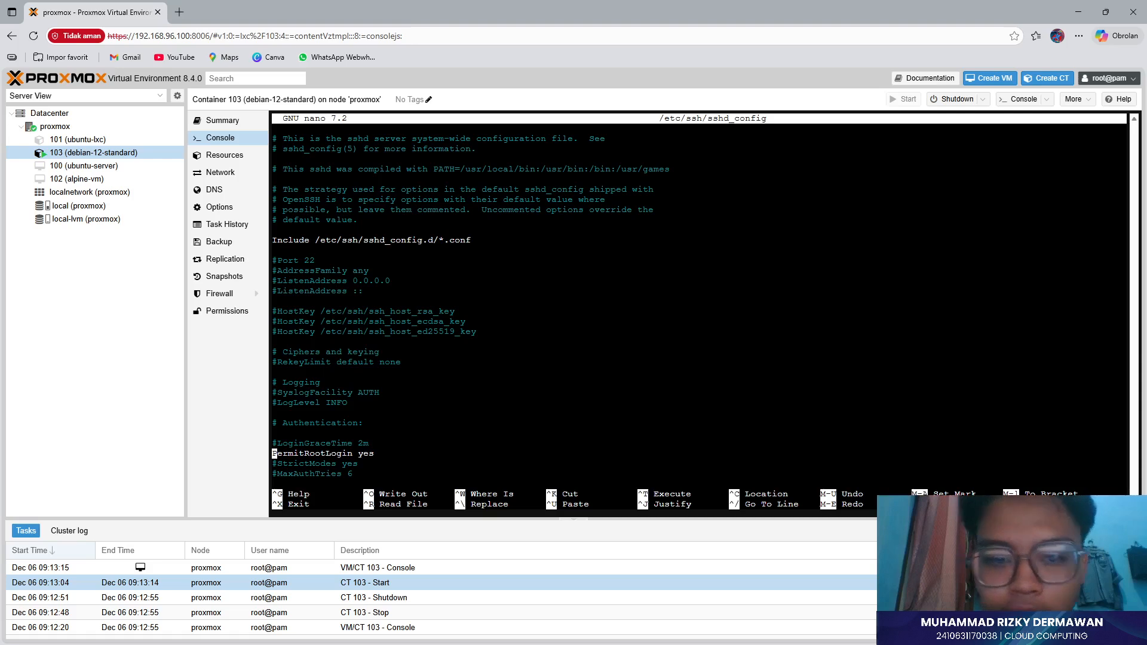
{"action": "type", "text": "#"}
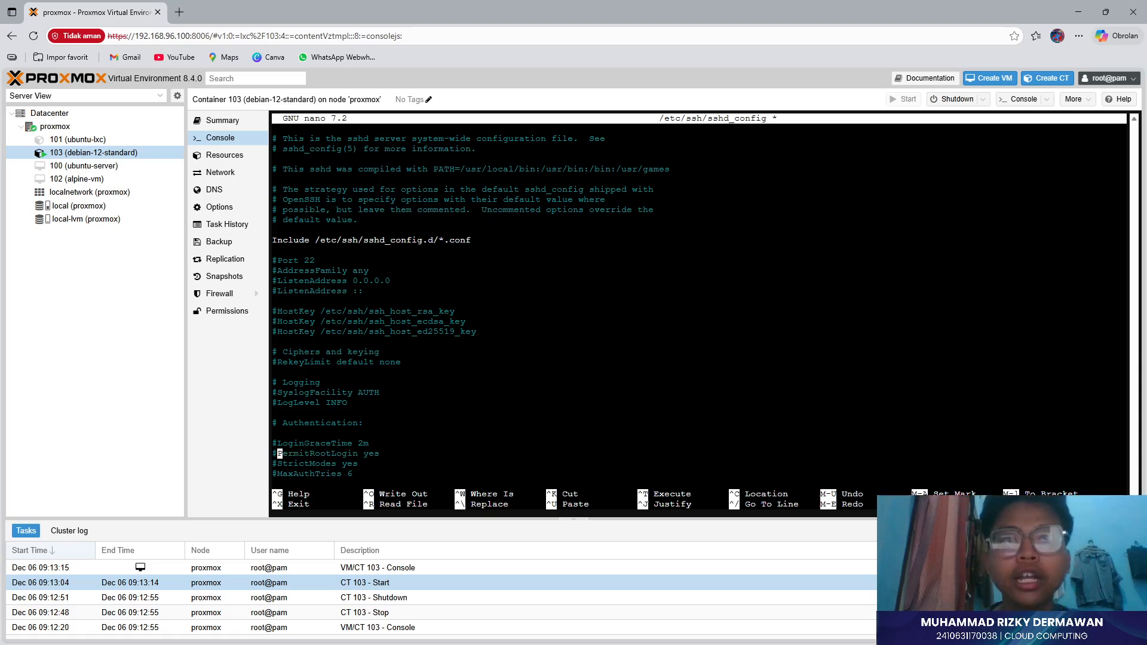
{"action": "key", "text": "Right"}
{"action": "key", "text": "Left"}
{"action": "key", "text": "Left"}
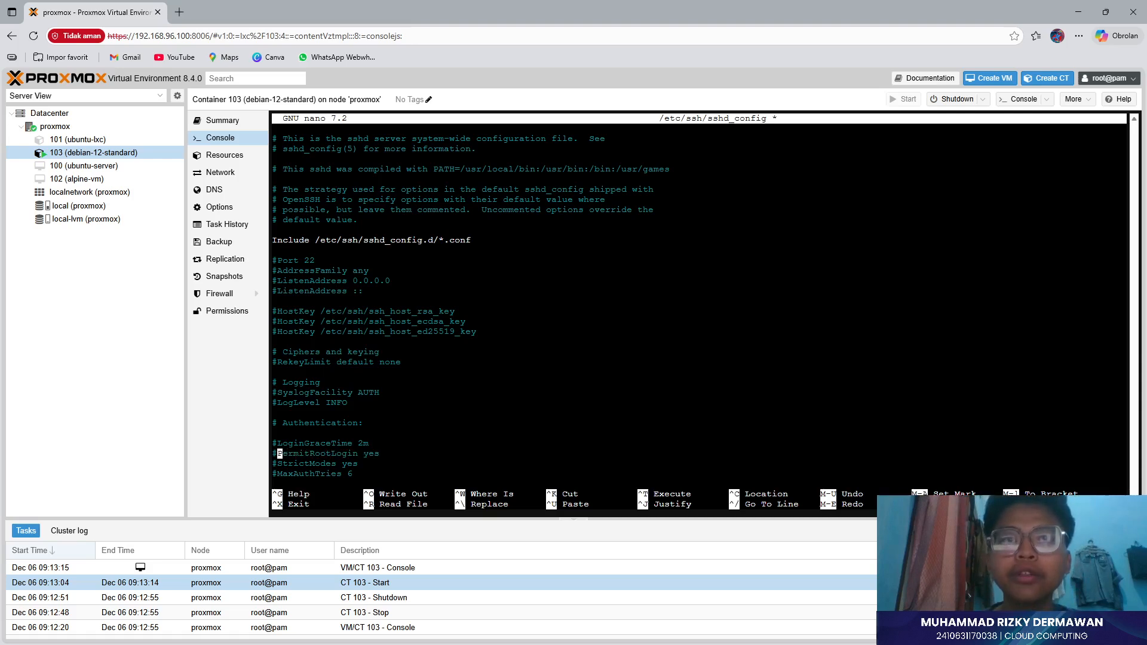
{"action": "key", "text": "BackSpace"}
{"action": "key", "text": "Return"}
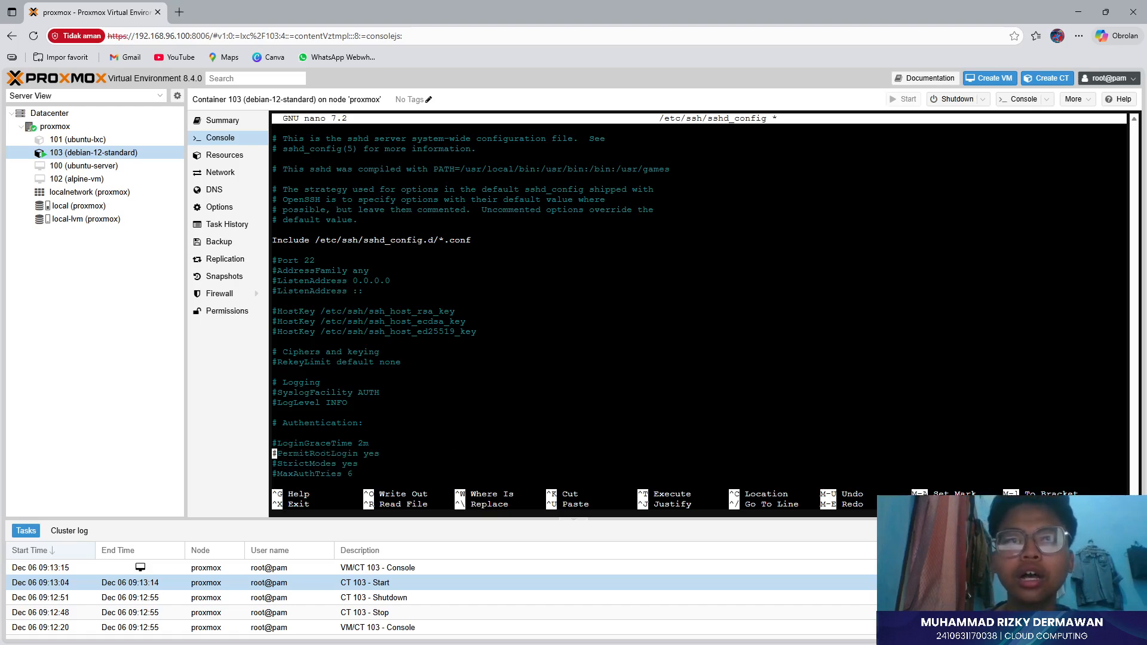
{"action": "key", "text": "Delete"}
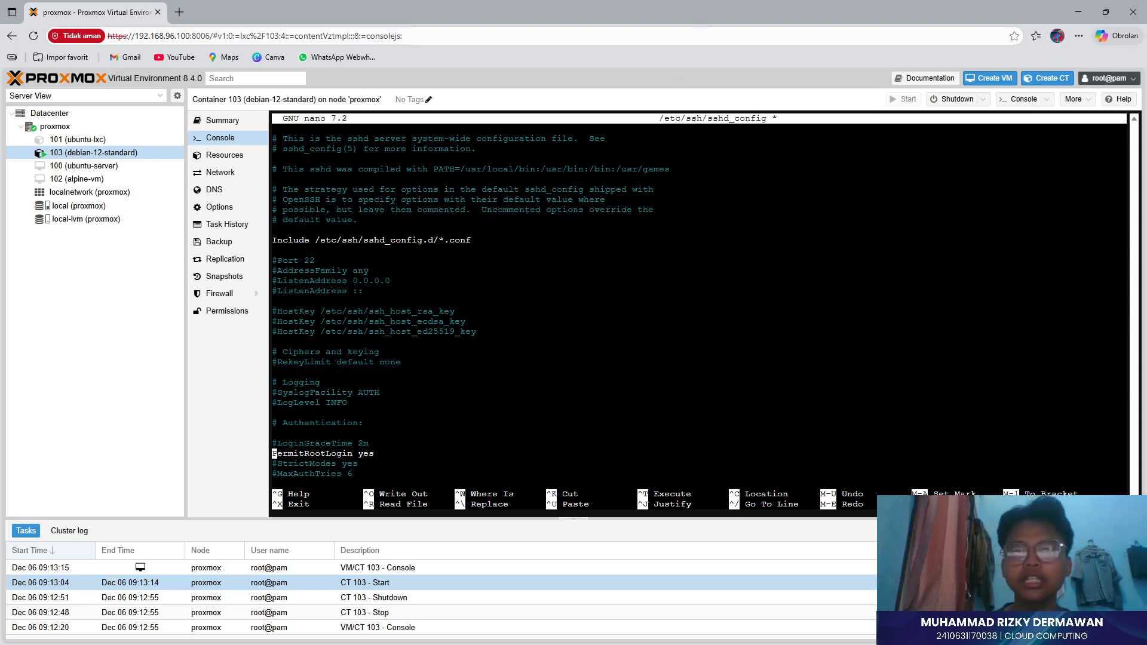
- Save sshd_config (122 lines) and exit nano back to the root prompt
{"action": "key", "text": "ctrl+o"}
{"action": "key", "text": "Return"}
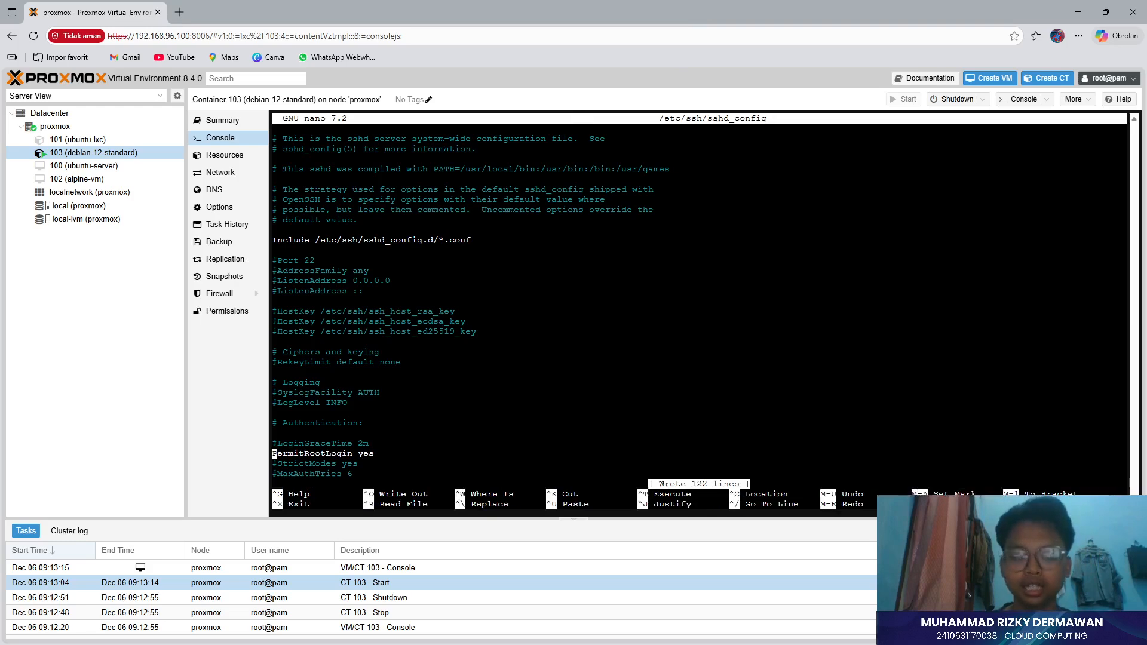
{"action": "key", "text": "ctrl+x"}
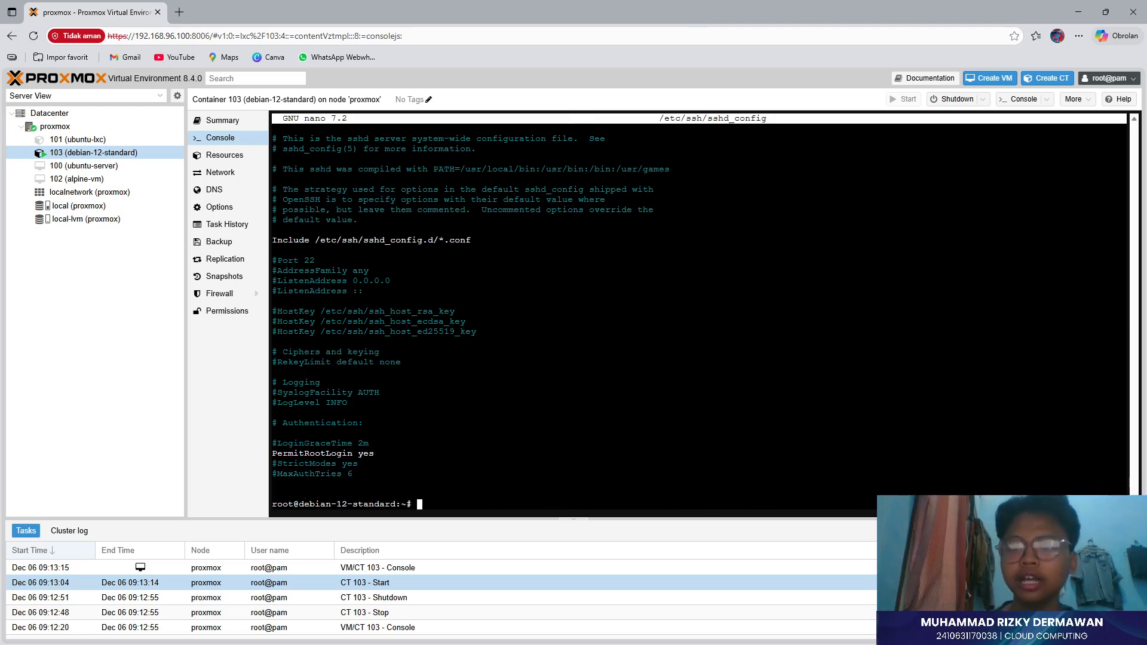
- Run apt update, then apt install openssh-server -y; it is already newest (1:9.2p1-2+deb12u7)
{"action": "type", "text": "apt update"}
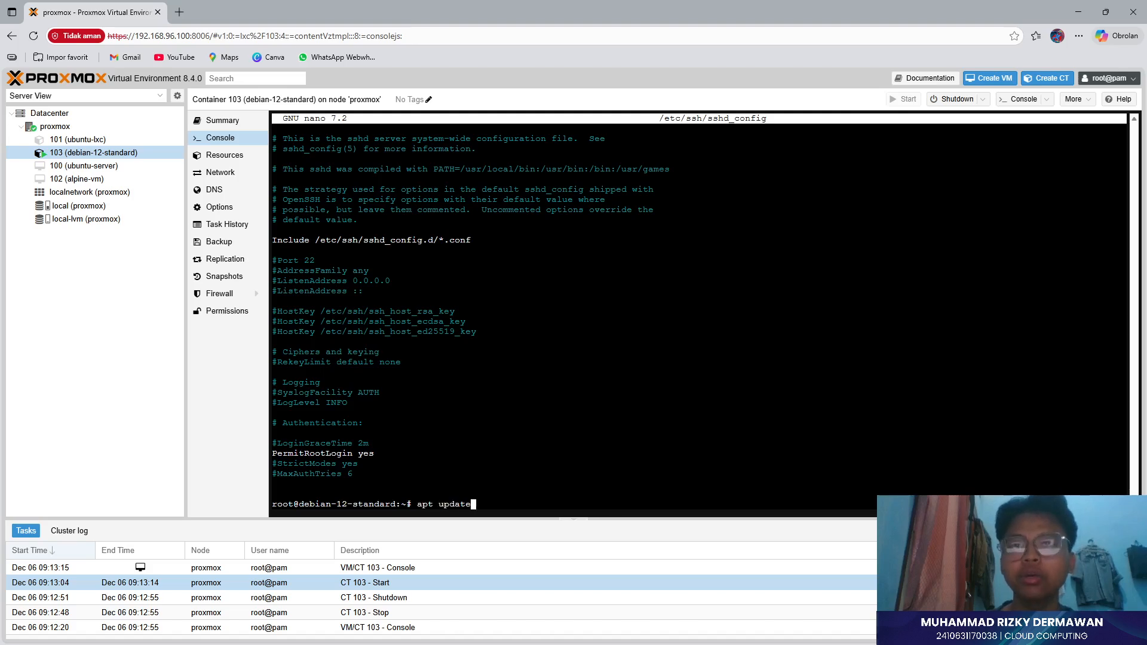
{"action": "key", "text": "Return"}
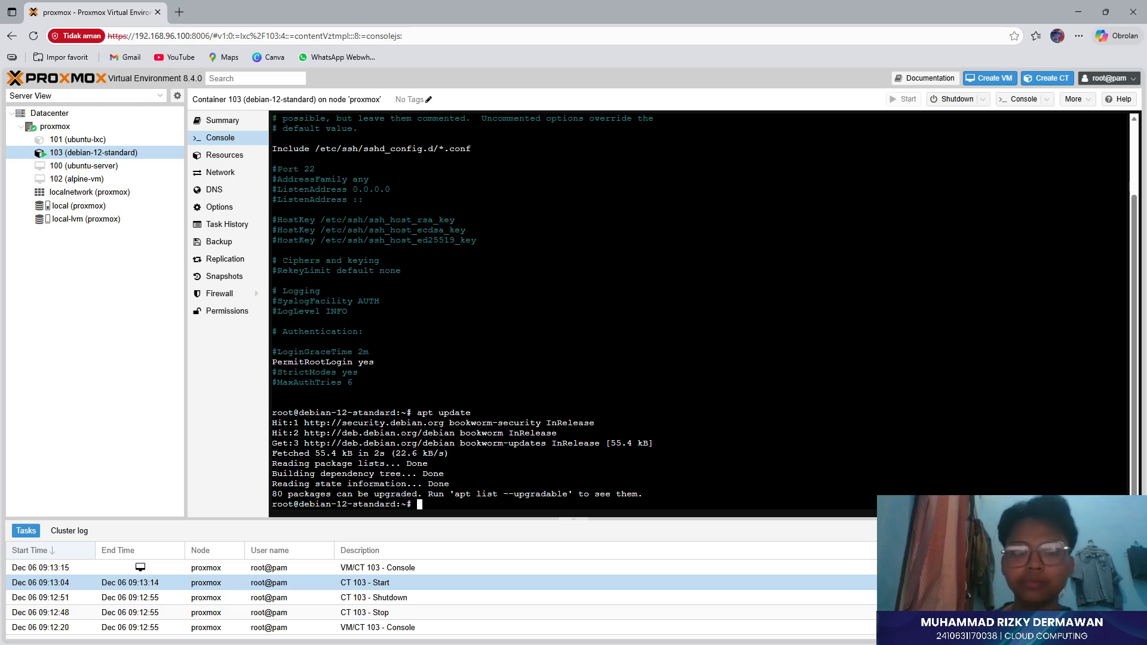
{"action": "type", "text": "apr"}
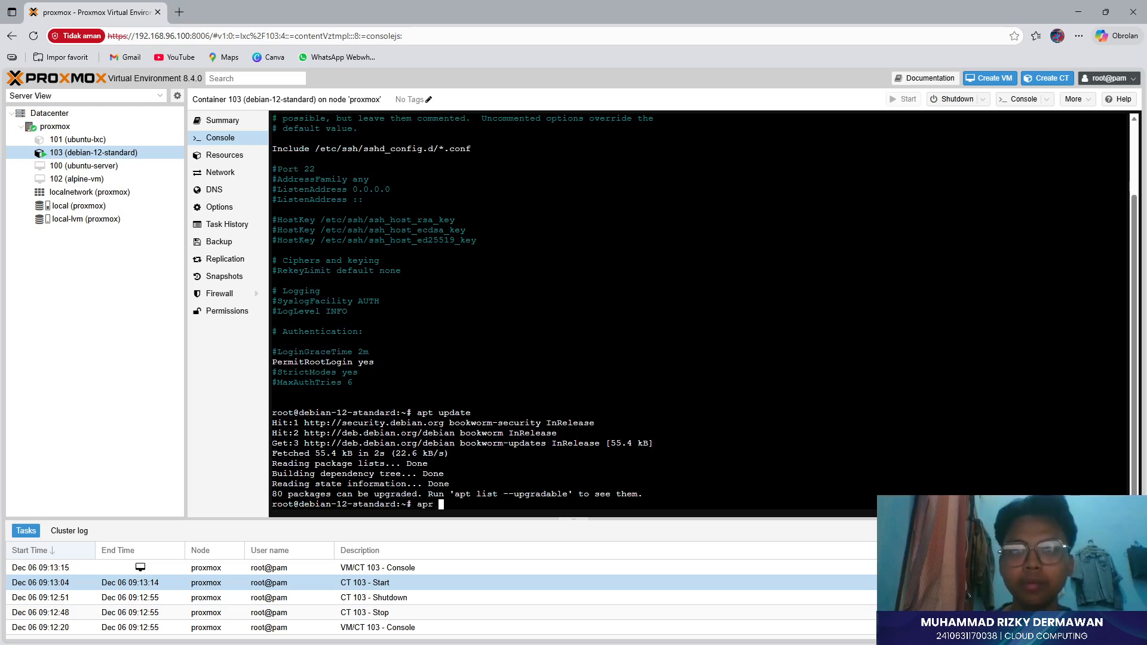
{"action": "key", "text": "BackSpace"}
{"action": "key", "text": "BackSpace"}
{"action": "type", "text": "t insya"}
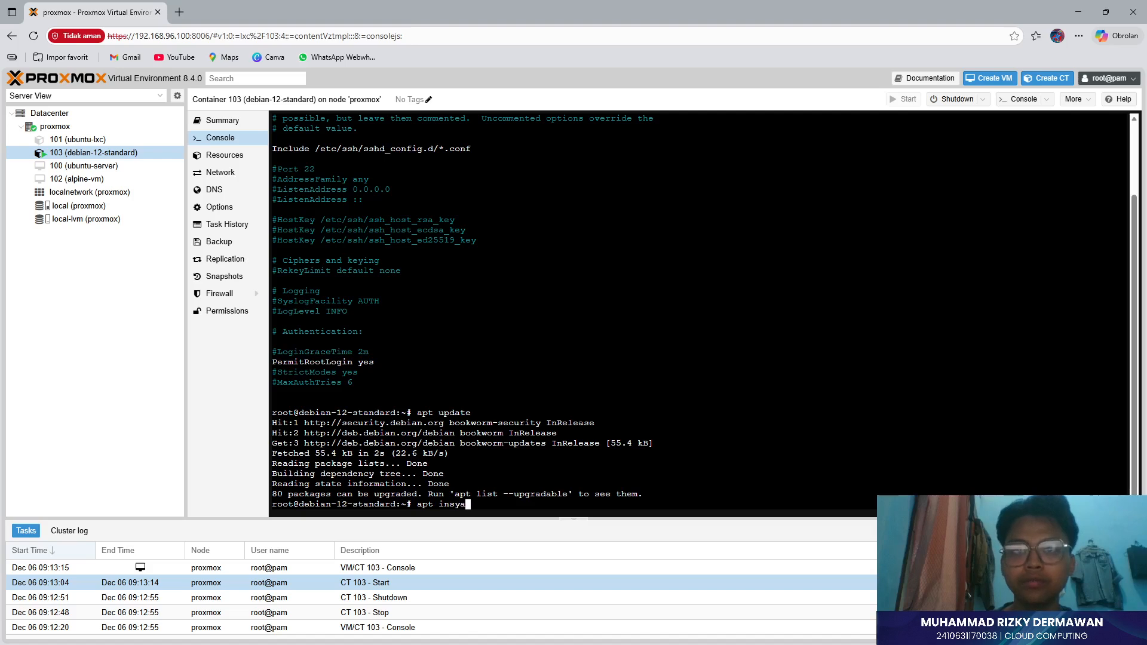
{"action": "key", "text": "BackSpace"}
{"action": "key", "text": "BackSpace"}
{"action": "type", "text": "tall "}
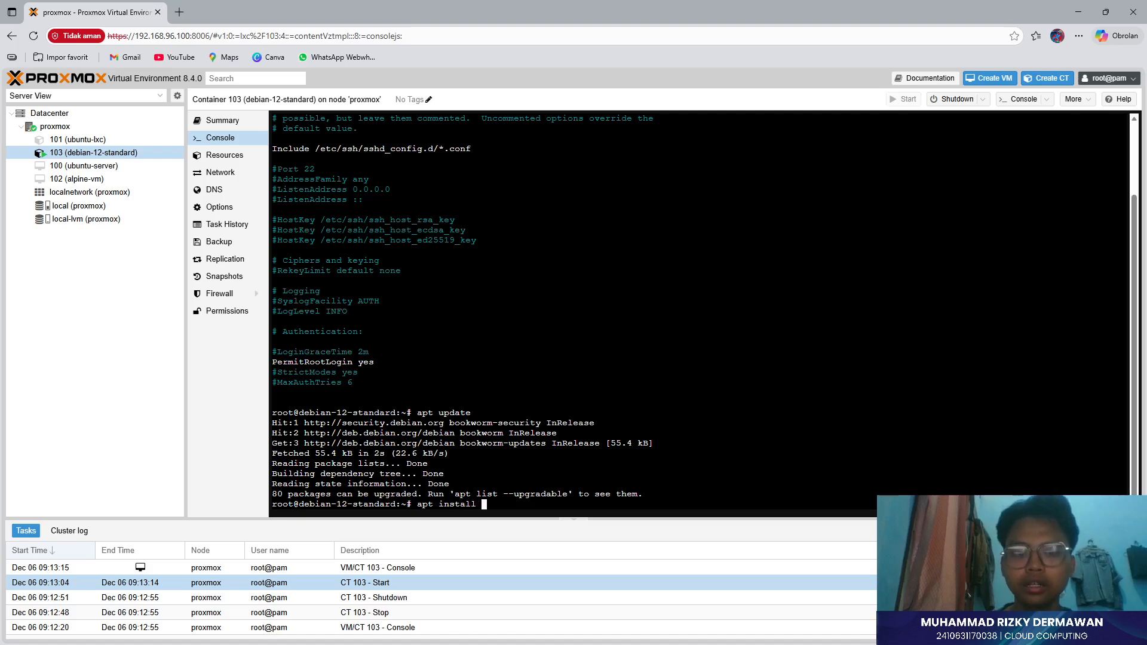
{"action": "type", "text": "openssh"}
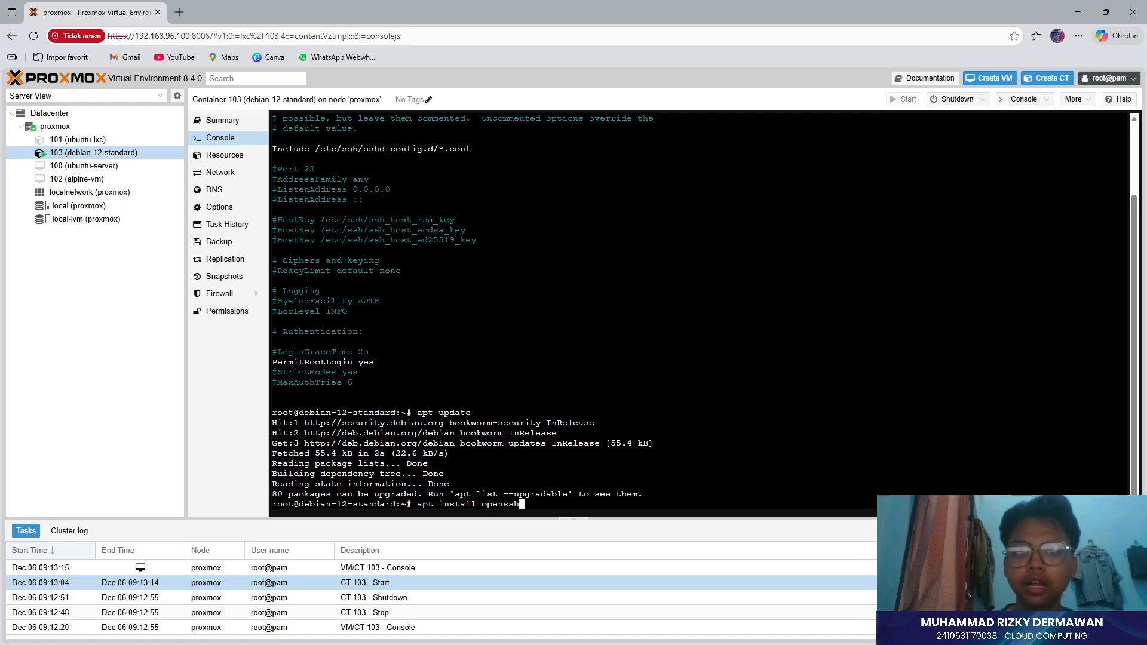
{"action": "type", "text": "-server "}
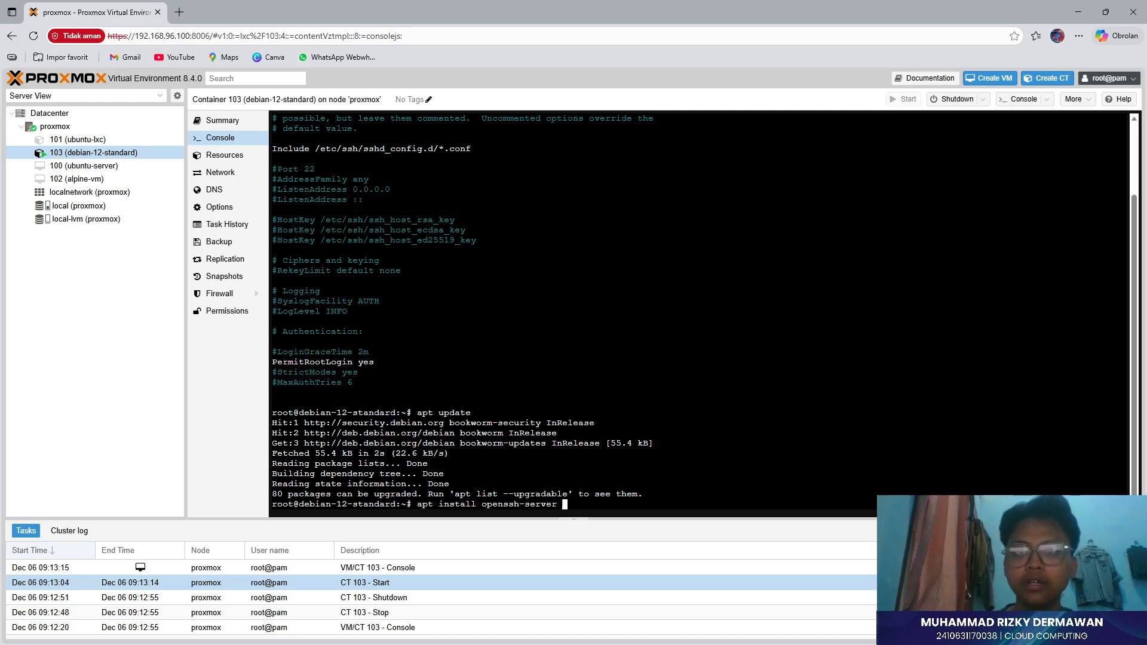
{"action": "type", "text": "-y"}
{"action": "key", "text": "Return"}
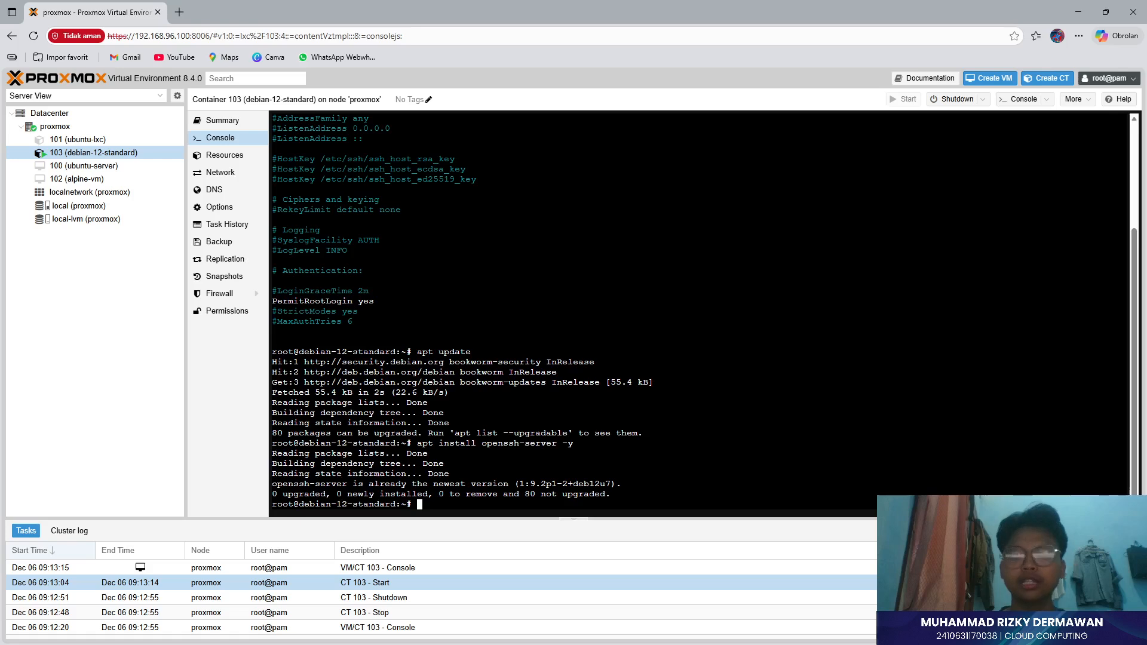
- Run ip addr show in the CT 103 console, revealing eth0 at 192.168.96.130/24
{"action": "type", "text": "passwd"}
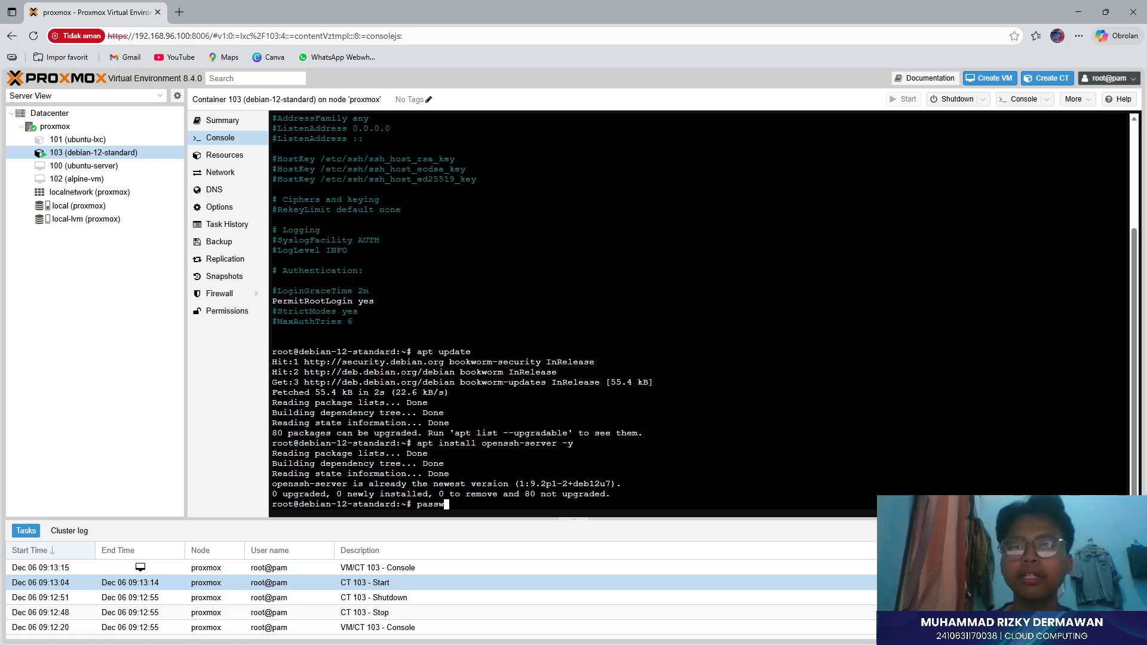
{"action": "key", "text": "BackSpace"}
{"action": "key", "text": "BackSpace"}
{"action": "key", "text": "BackSpace"}
{"action": "key", "text": "BackSpace"}
{"action": "key", "text": "BackSpace"}
{"action": "key", "text": "BackSpace"}
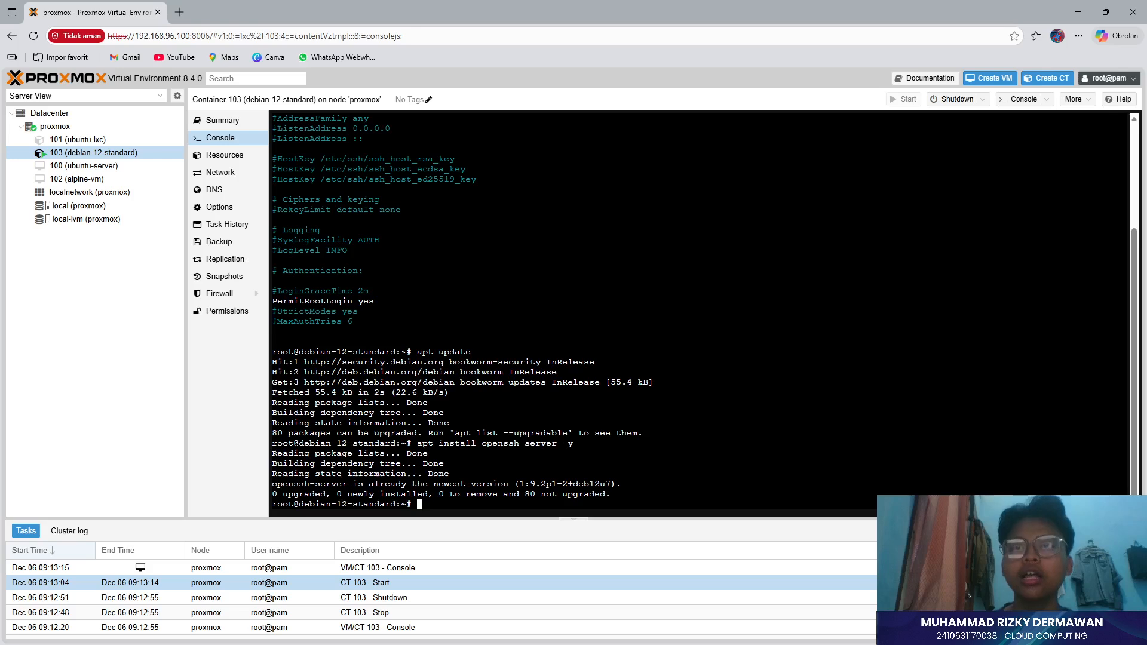
{"action": "type", "text": "ip addr"}
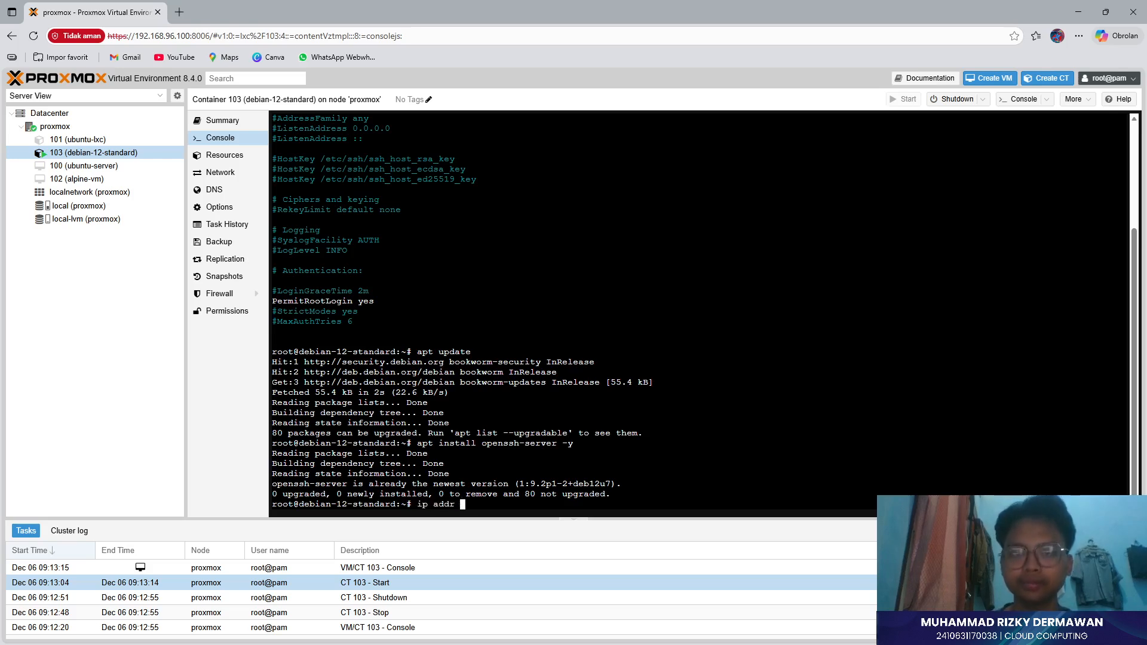
{"action": "type", "text": "show"}
{"action": "key", "text": "Return"}
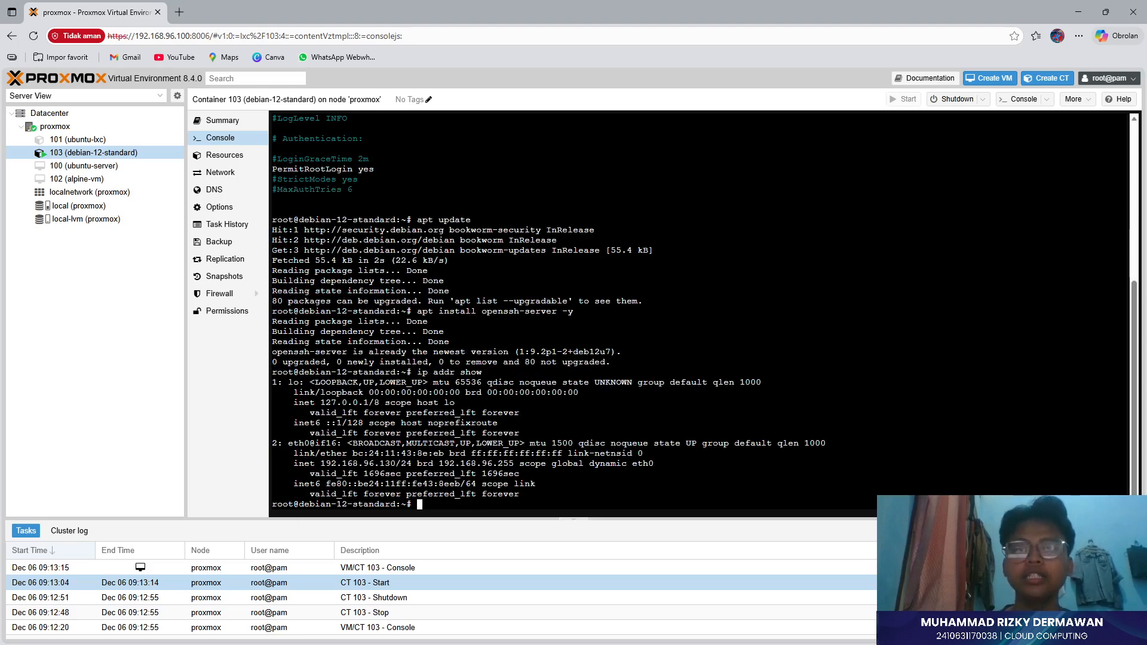
{"action": "key", "text": "Up"}
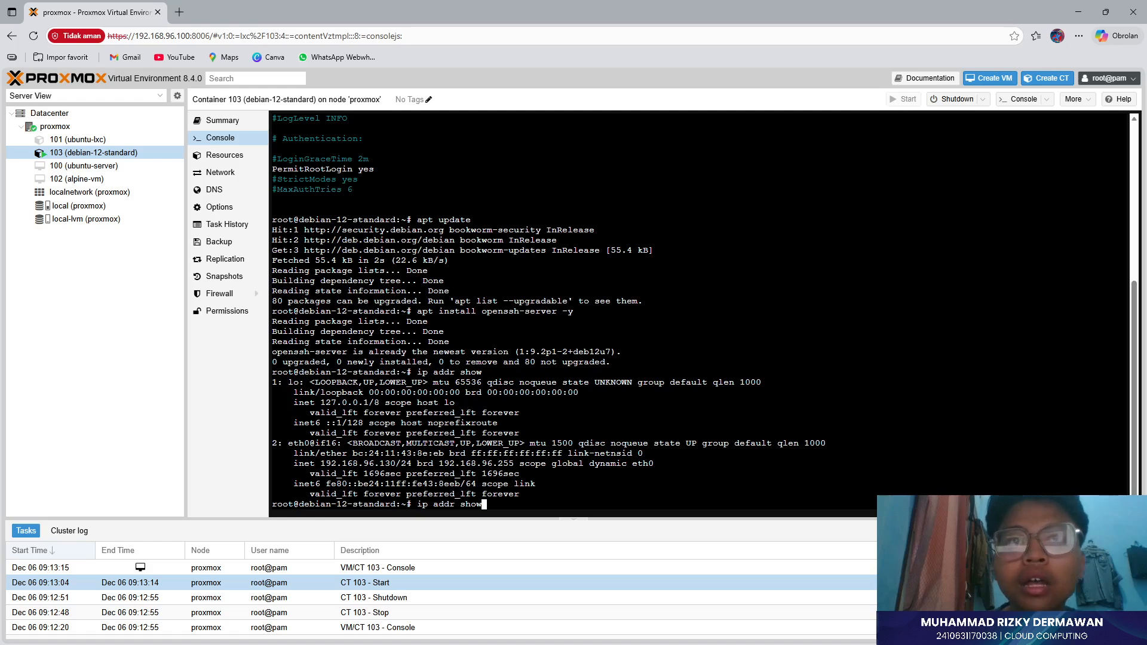
{"action": "key", "text": "BackSpace"}
{"action": "key", "text": "BackSpace"}
{"action": "key", "text": "BackSpace"}
{"action": "key", "text": "BackSpace"}
{"action": "key", "text": "BackSpace"}
{"action": "key", "text": "BackSpace"}
{"action": "key", "text": "BackSpace"}
{"action": "key", "text": "BackSpace"}
{"action": "key", "text": "BackSpace"}
{"action": "key", "text": "BackSpace"}
{"action": "key", "text": "BackSpace"}
{"action": "key", "text": "BackSpace"}
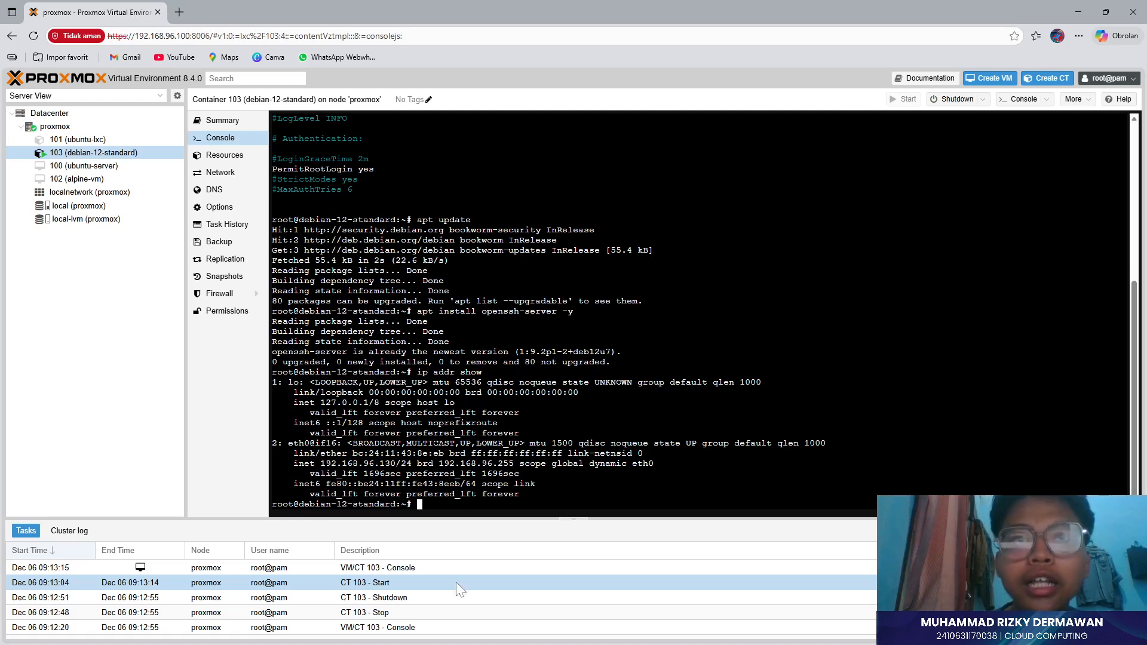
- Bring the Windows Command Prompt window in front of the Proxmox console
{"action": "key", "text": "super"}
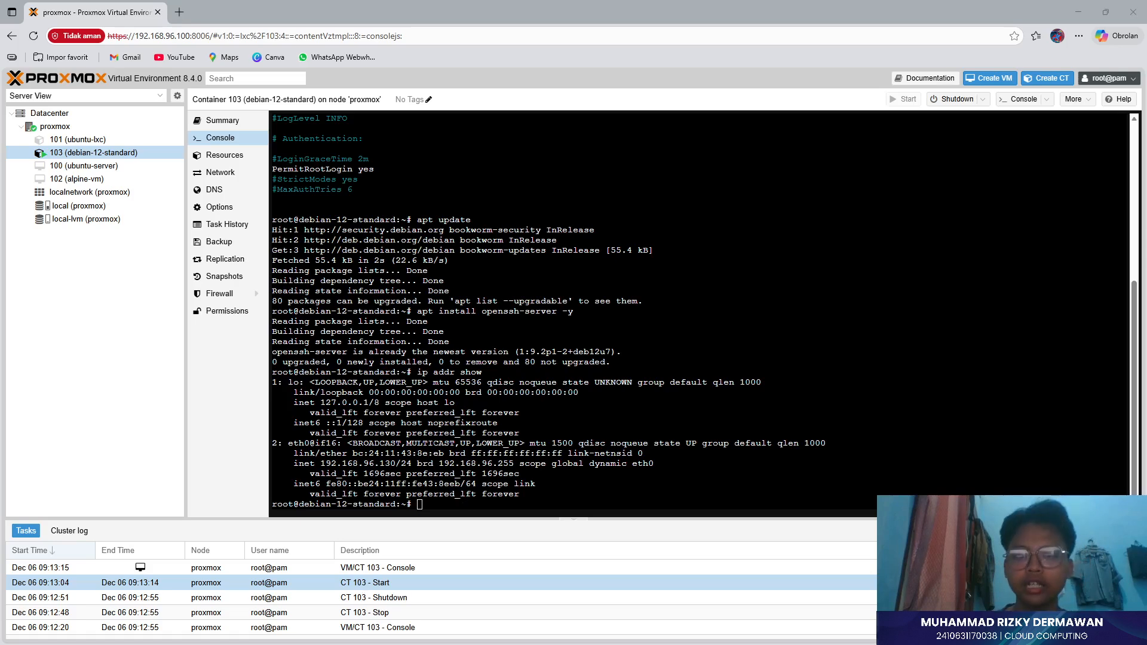
{"action": "key", "text": "alt+Tab"}
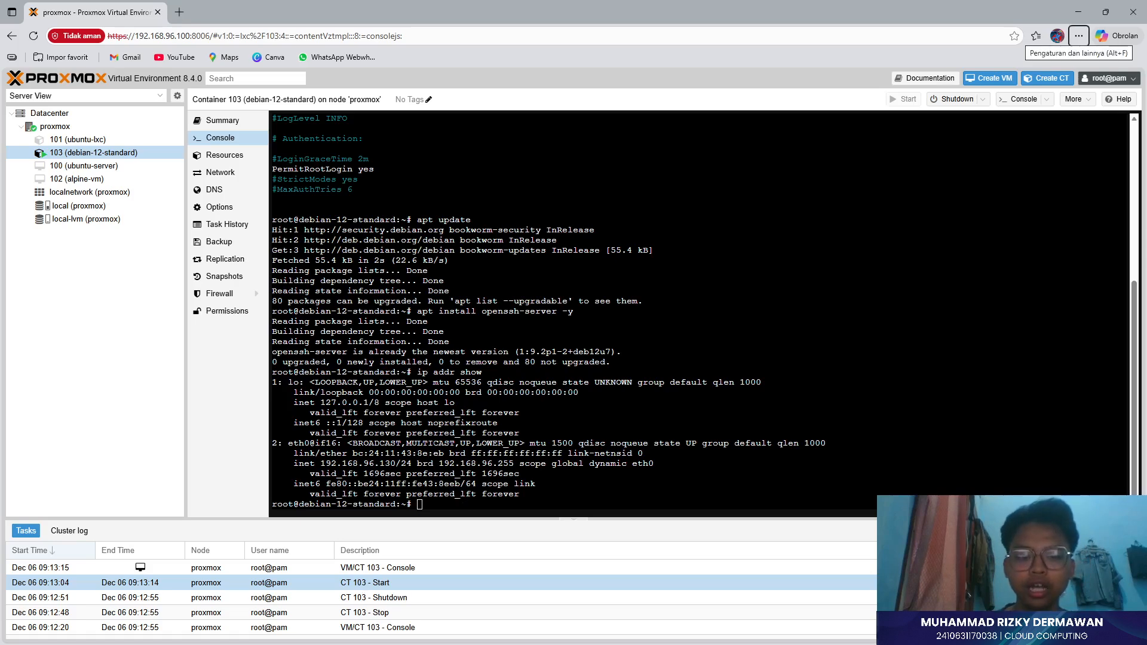
{"action": "key", "text": "alt+Tab"}
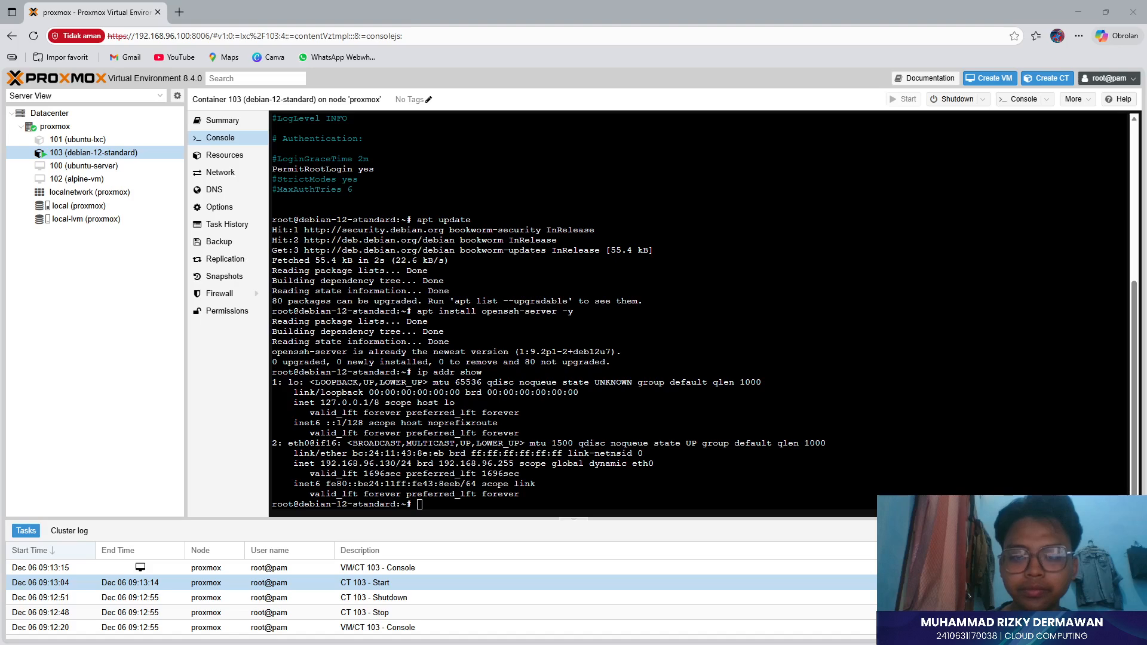
{"action": "left_click_drag", "start_coordinate": [418, 644], "coordinate": [768, 239]}
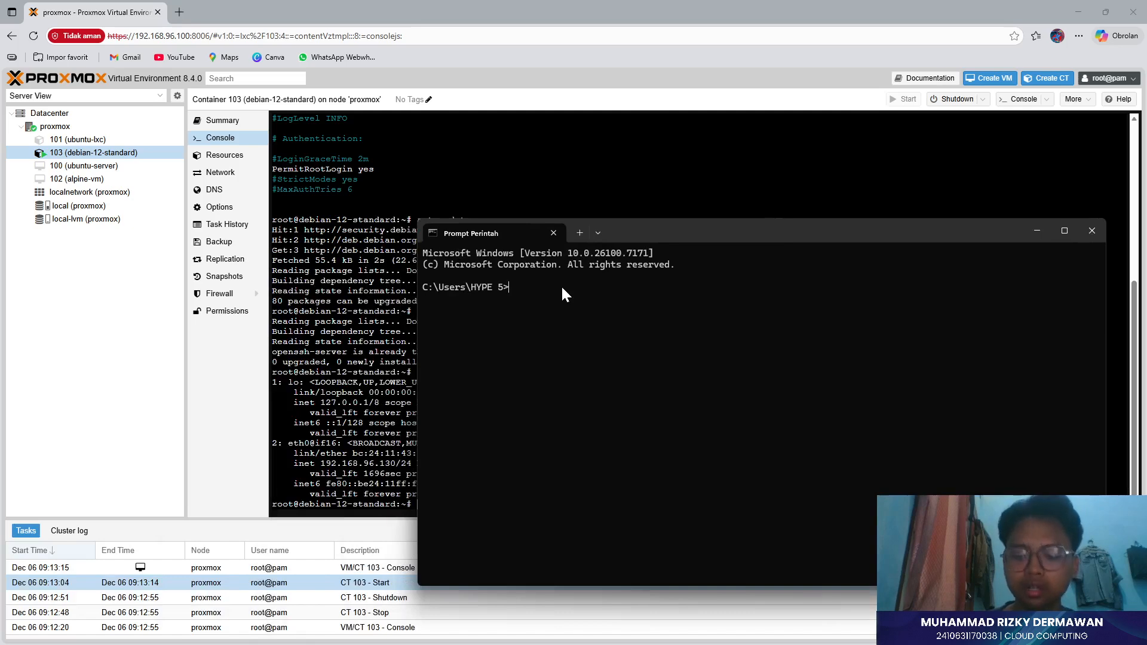
{"action": "type", "text": "ssh root"}
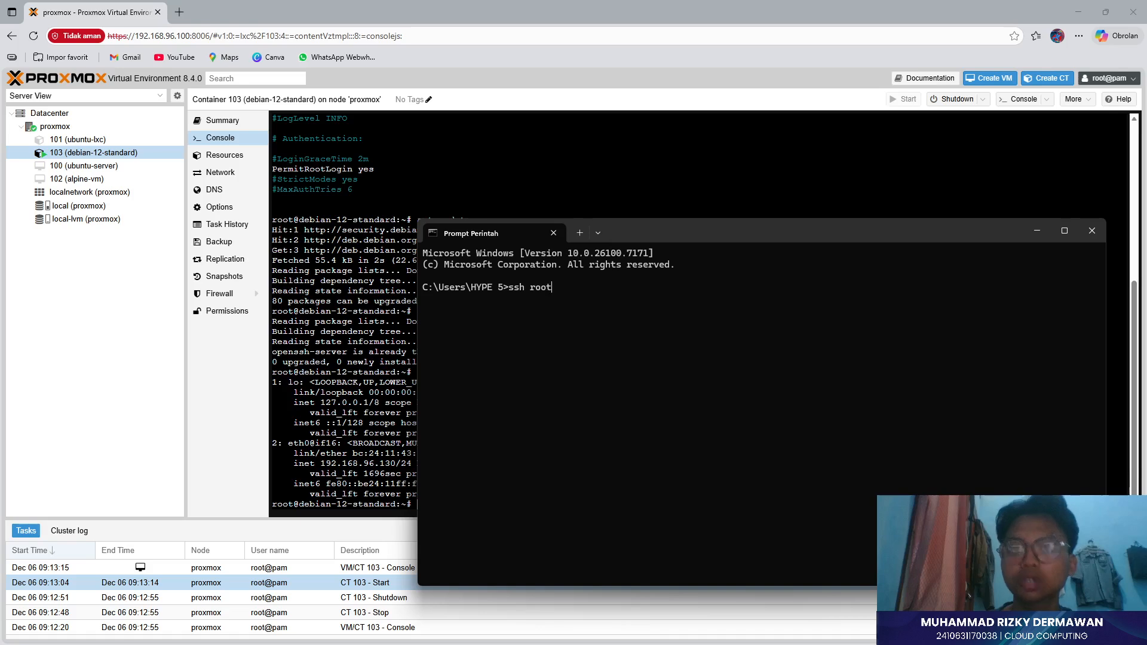
{"action": "type", "text": "@192"}
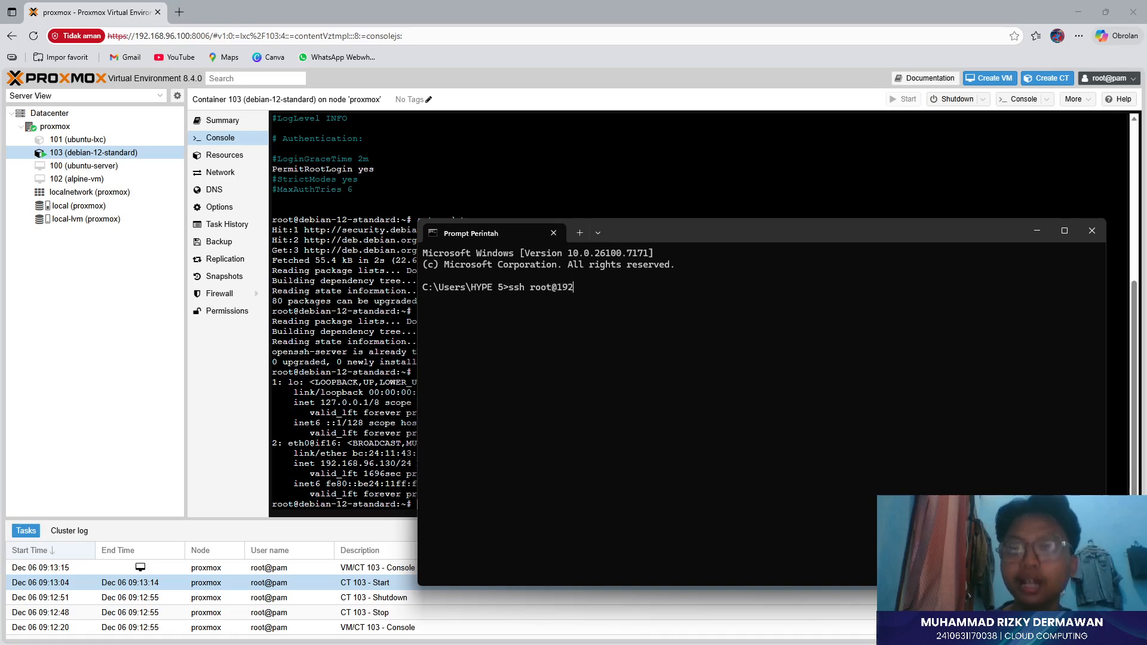
{"action": "type", "text": ".168"}
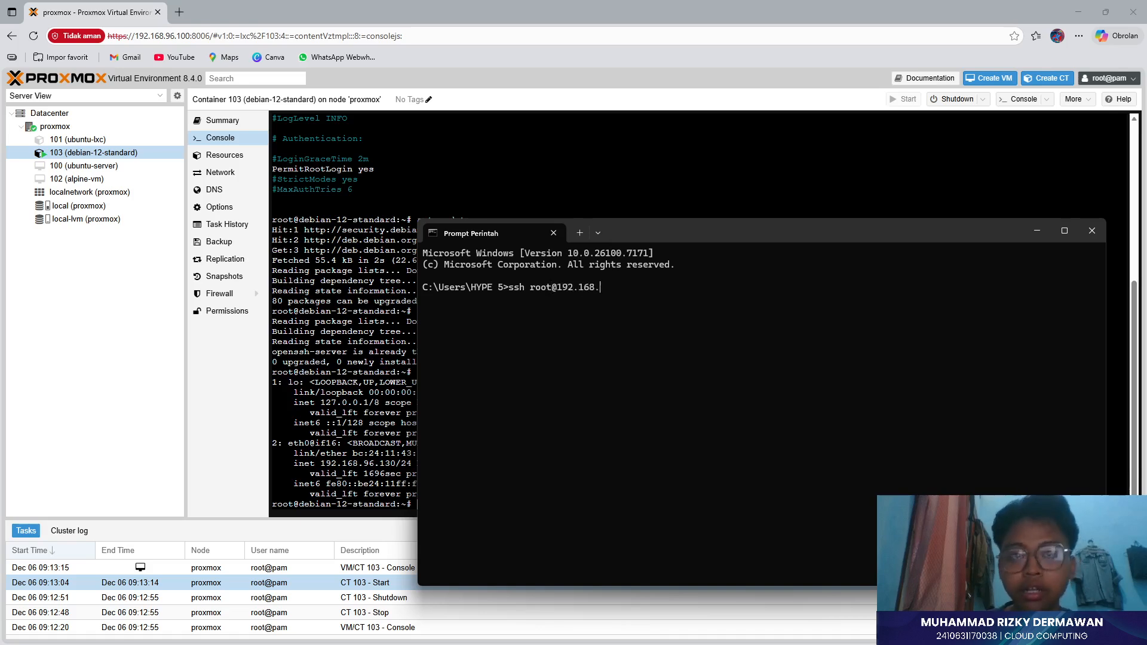
{"action": "type", "text": "."}
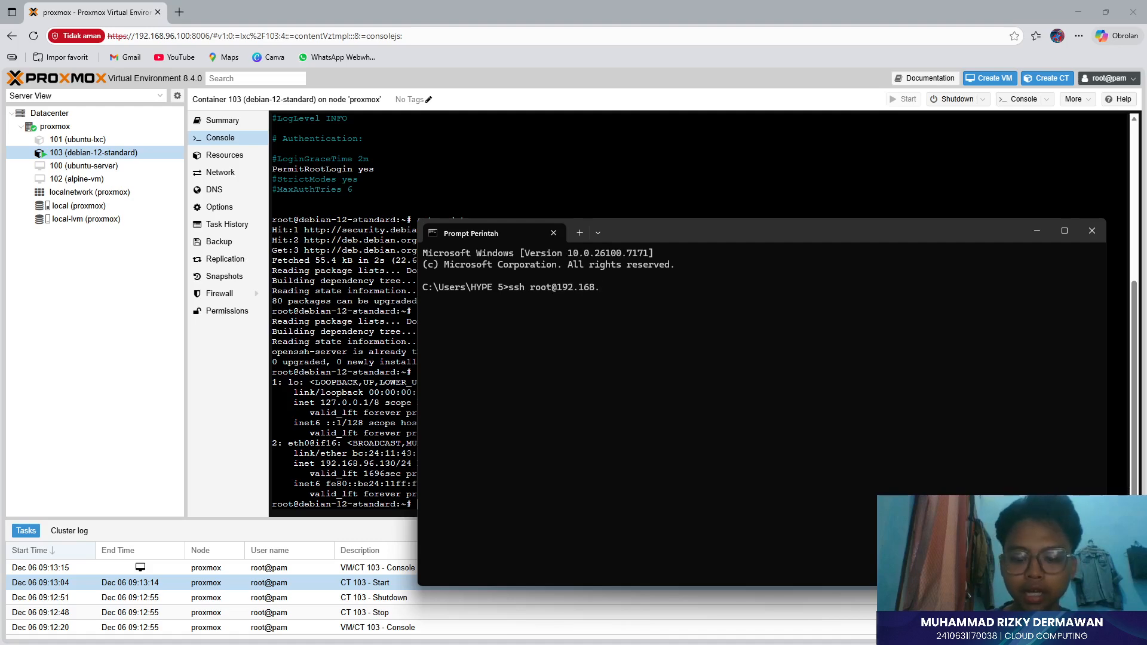
{"action": "type", "text": "96.1"}
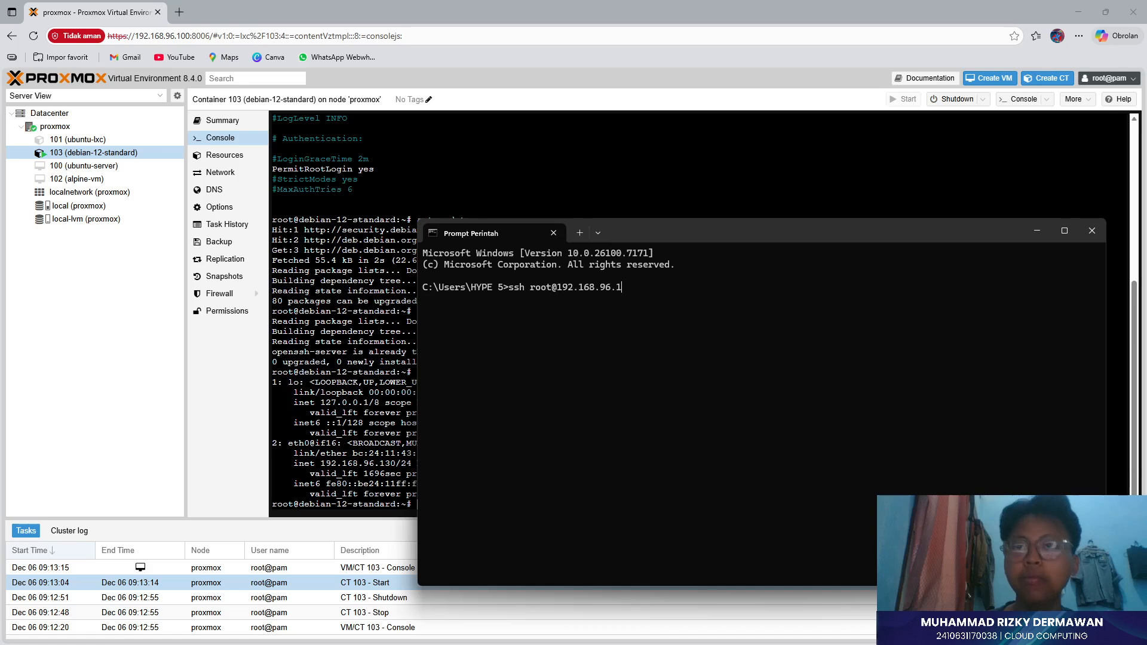
{"action": "type", "text": "30"}
{"action": "key", "text": "Return"}
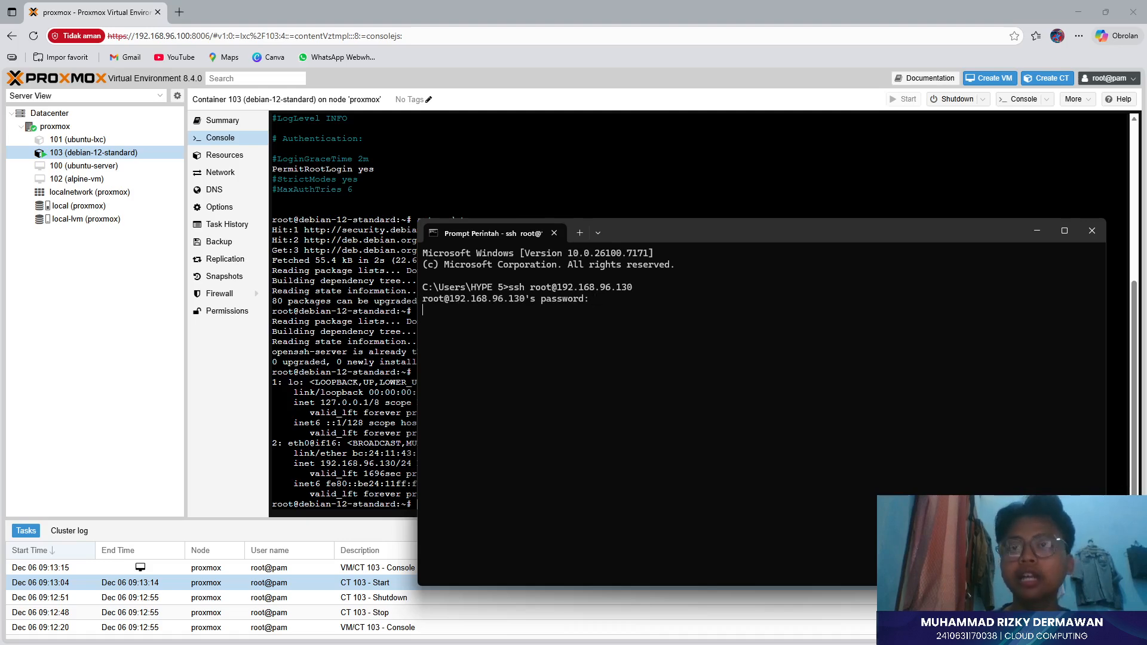
{"action": "type", "text": "der"}
{"action": "key", "text": "BackSpace"}
{"action": "key", "text": "BackSpace"}
{"action": "key", "text": "BackSpace"}
{"action": "key", "text": "BackSpace"}
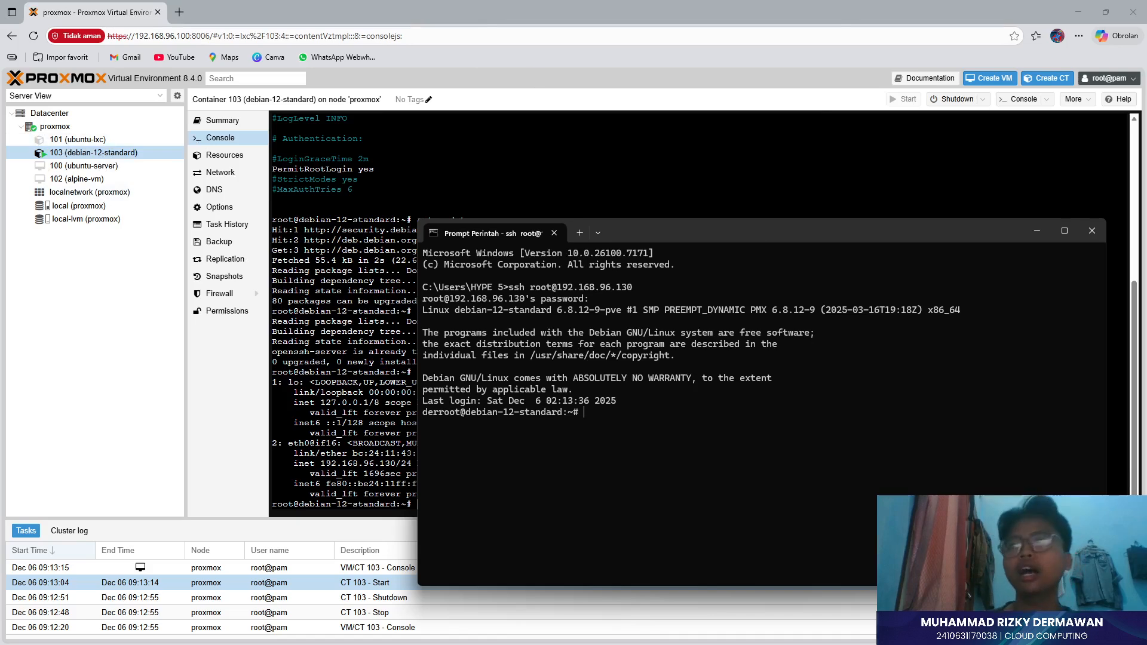
{"action": "left_click", "coordinate": [1034, 232]}
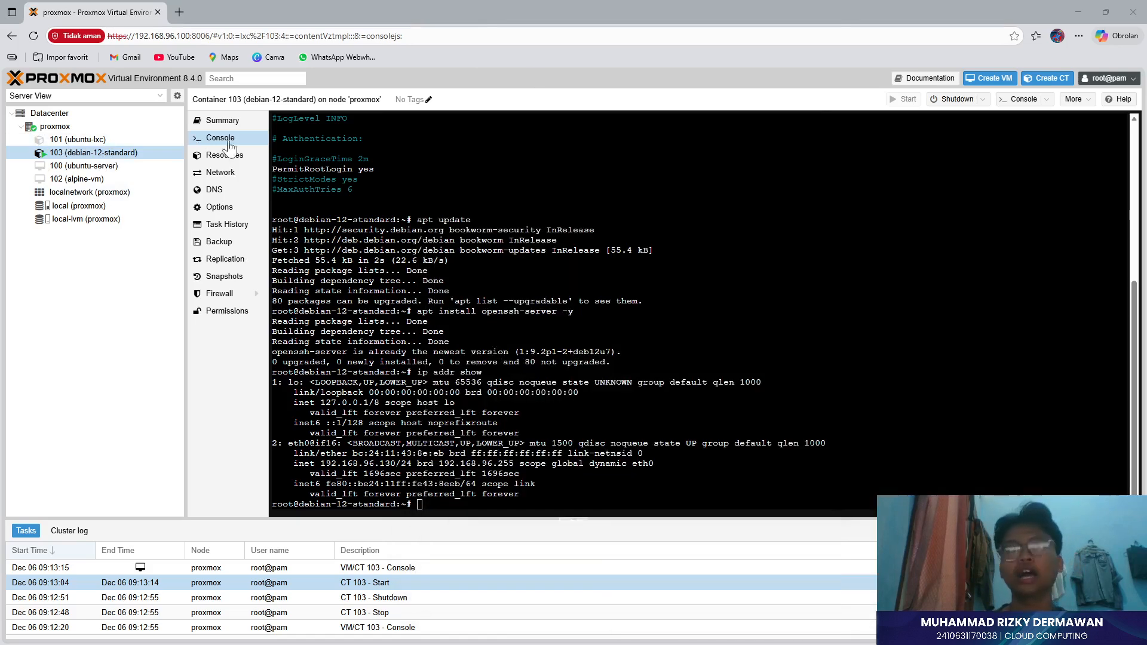
- Reselect CT 103 via VM 100 in the resource tree, then restore the root SSH window
{"action": "left_click", "coordinate": [71, 168]}
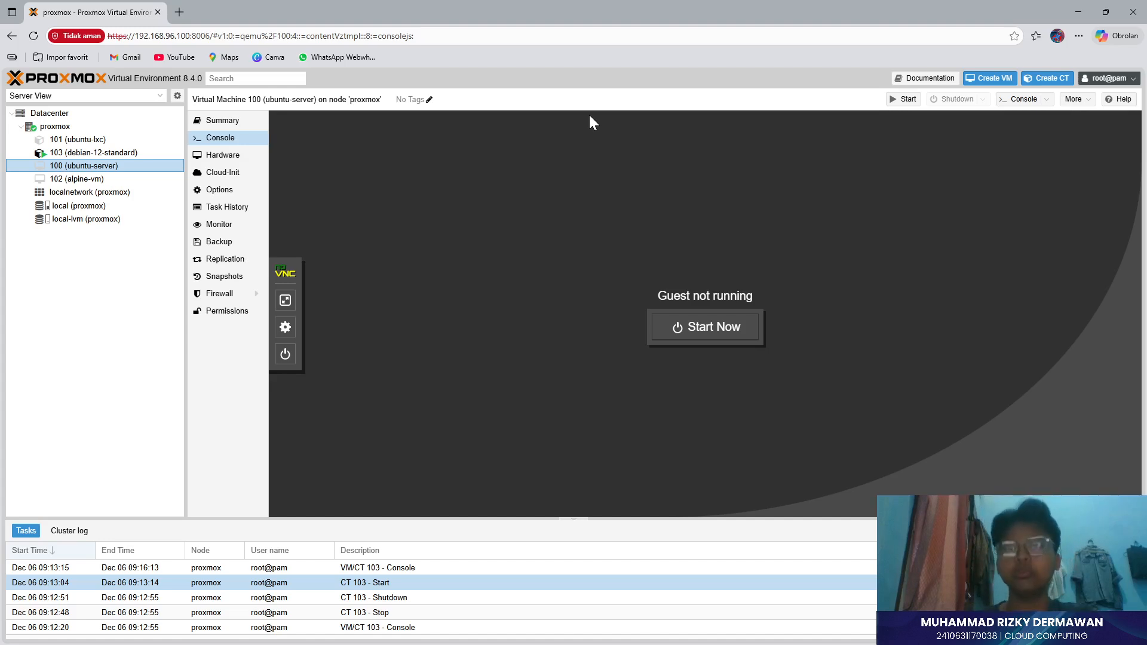
{"action": "left_click", "coordinate": [58, 151]}
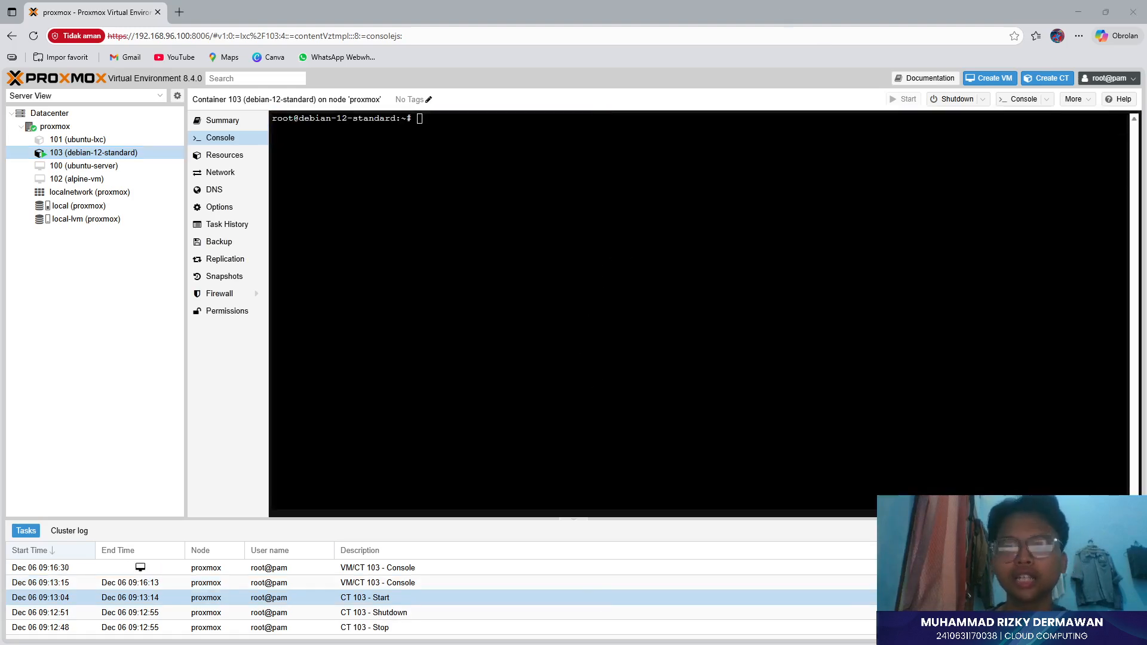
{"action": "key", "text": "alt+Tab"}
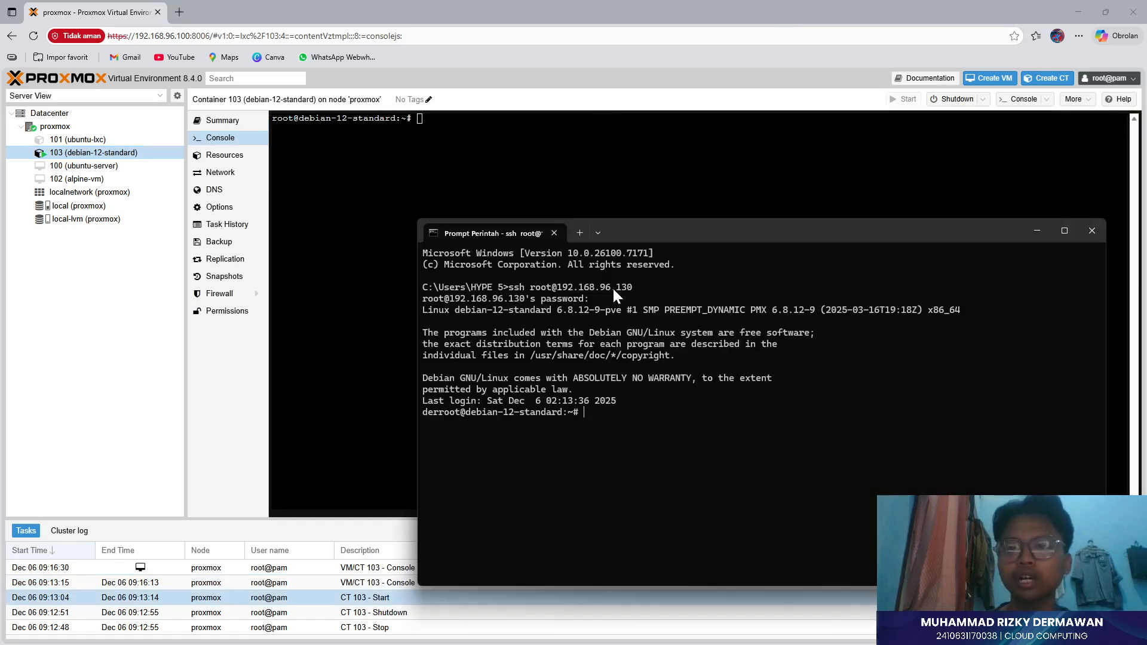